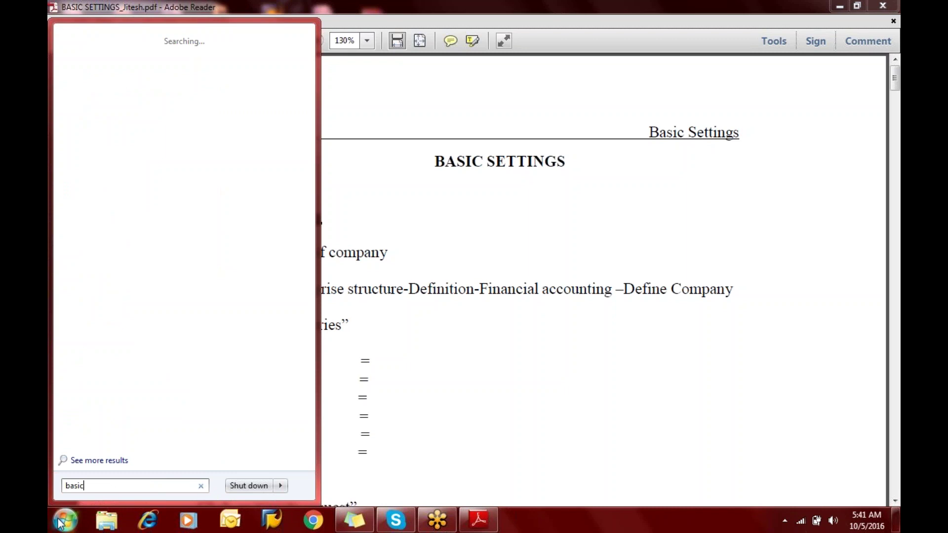
# Search the Start menu for 'c setting' and open the BASIC SETTINGS NOTES document
pyautogui.write('ing')
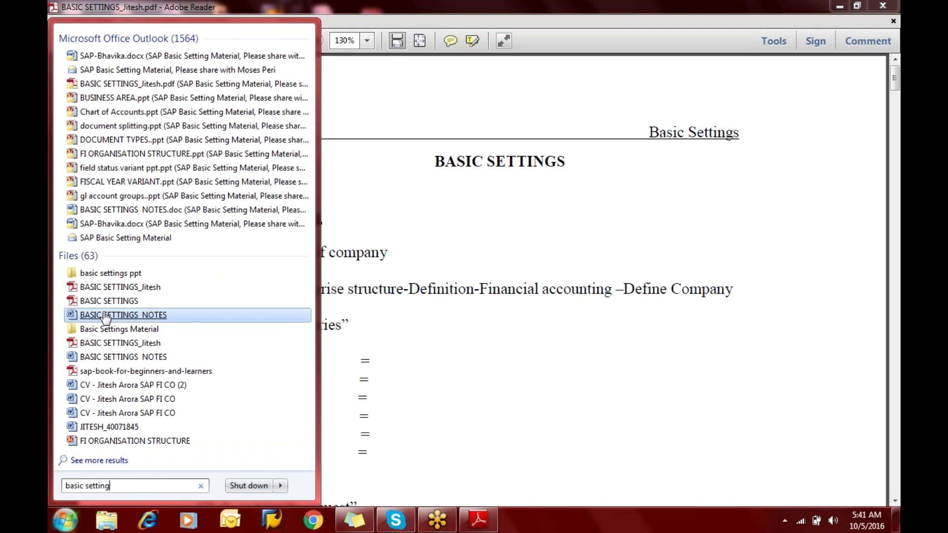
pyautogui.click(105, 317)
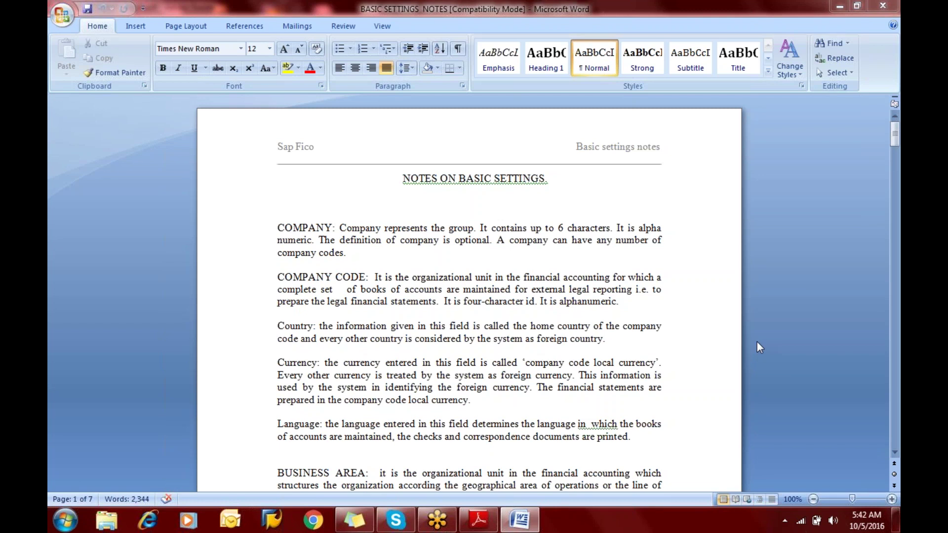
# Close the Word notes and start SAP Logon from its desktop shortcut
pyautogui.click(888, 7)
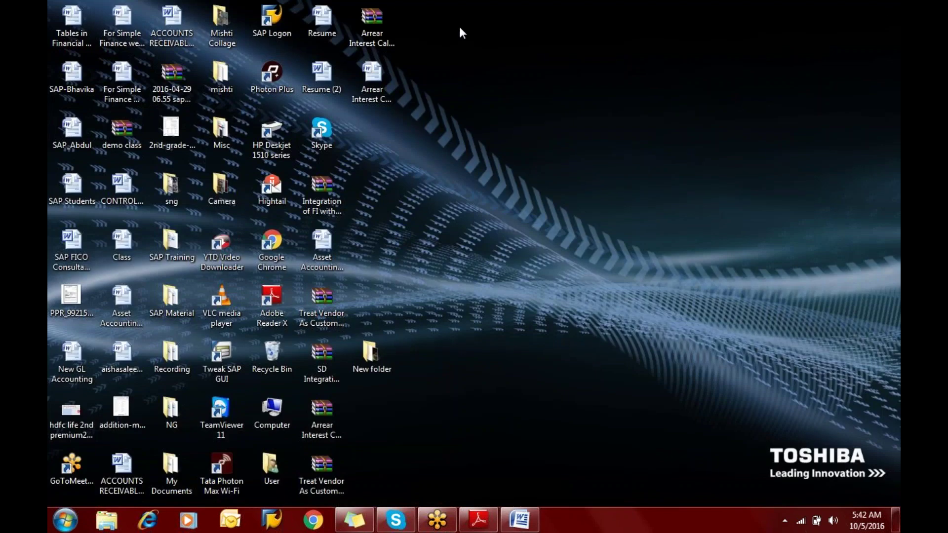
pyautogui.click(277, 19)
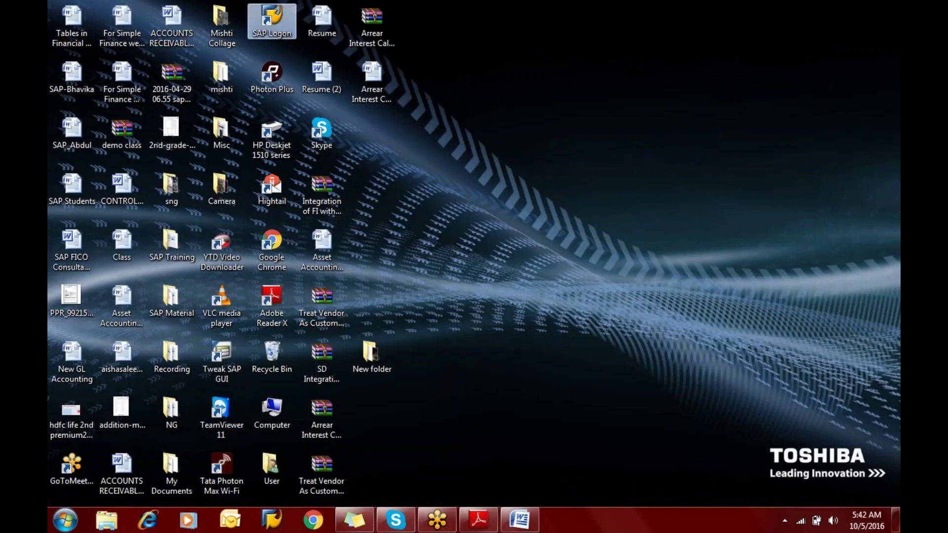
pyautogui.rightClick(277, 19)
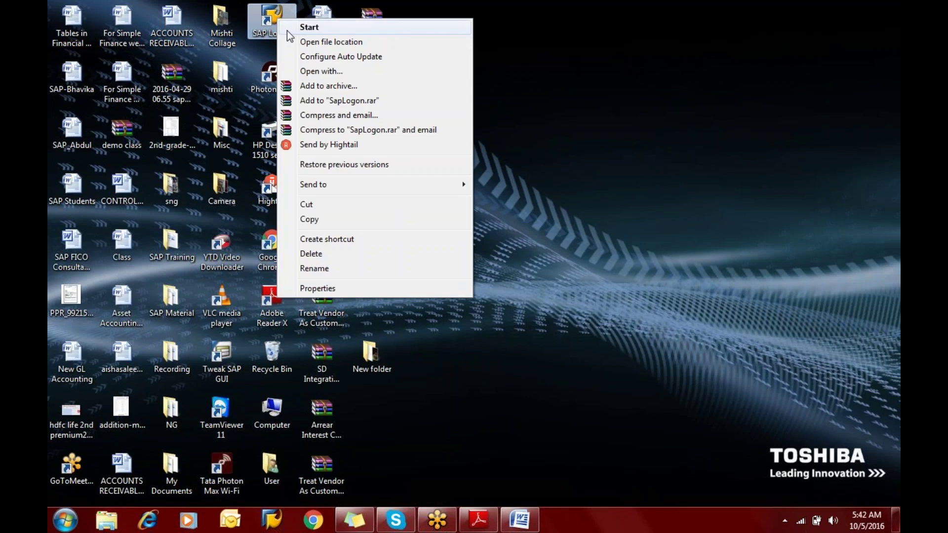
pyautogui.click(287, 31)
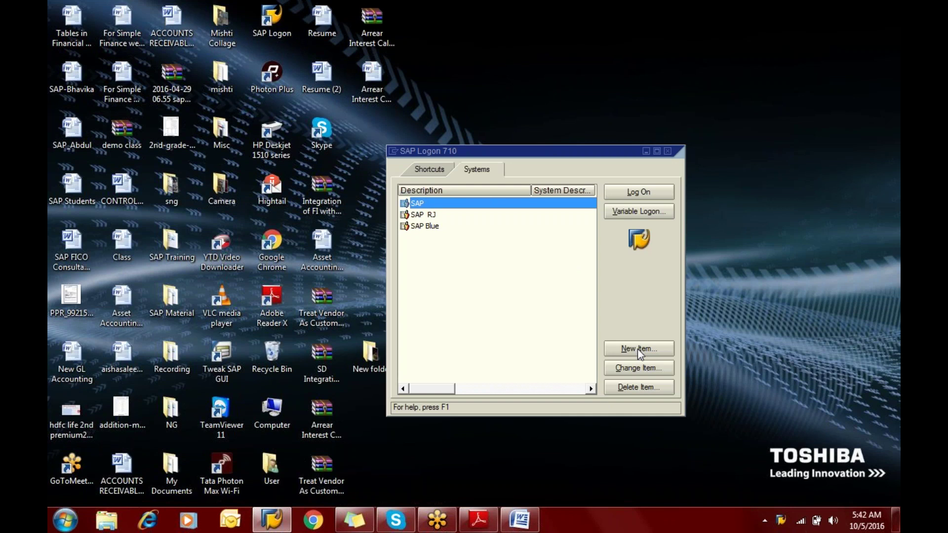
# Abandon a new system entry, then log on to SAP and select the SAP RJ entry
pyautogui.click(639, 349)
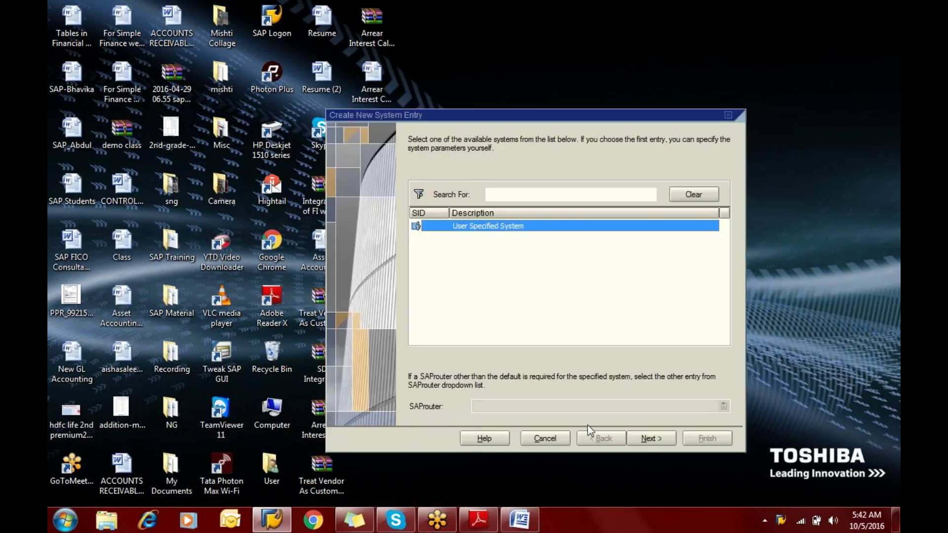
pyautogui.click(654, 437)
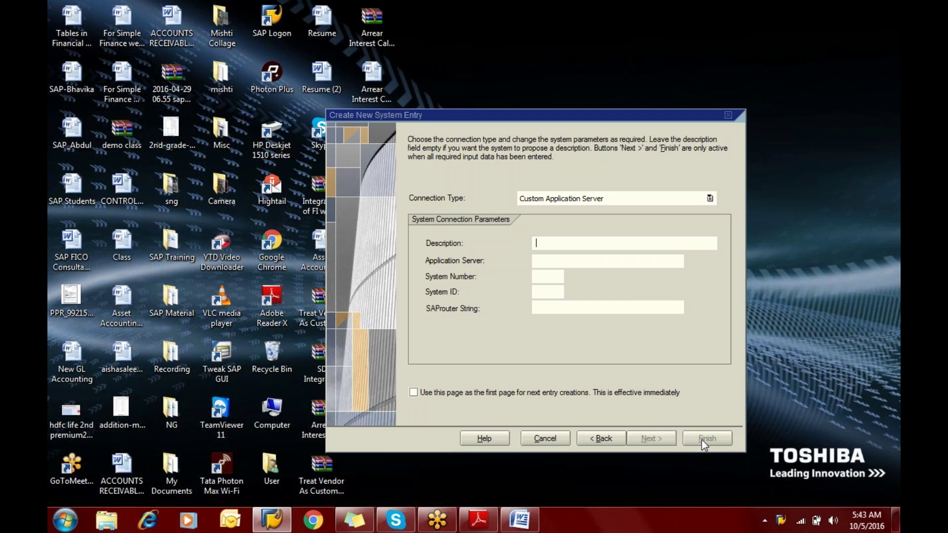
pyautogui.click(601, 440)
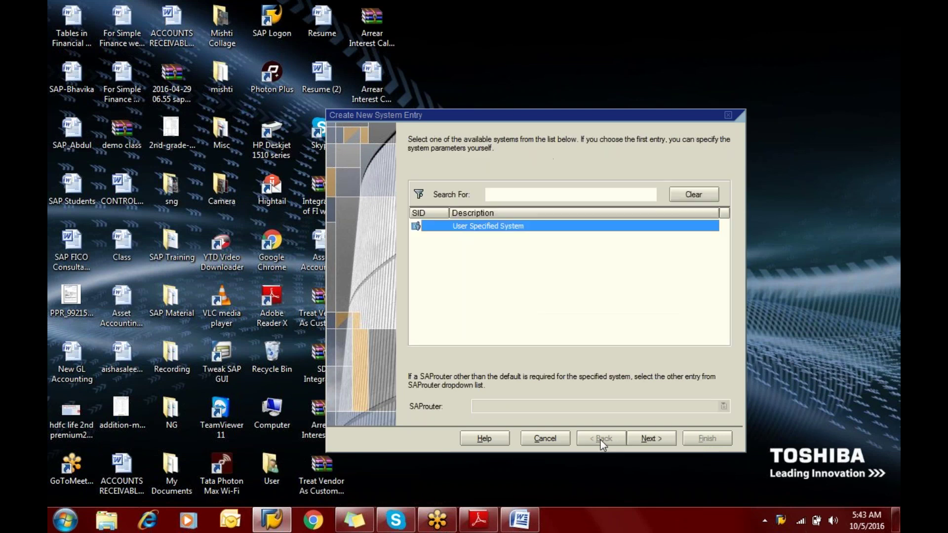
pyautogui.click(543, 438)
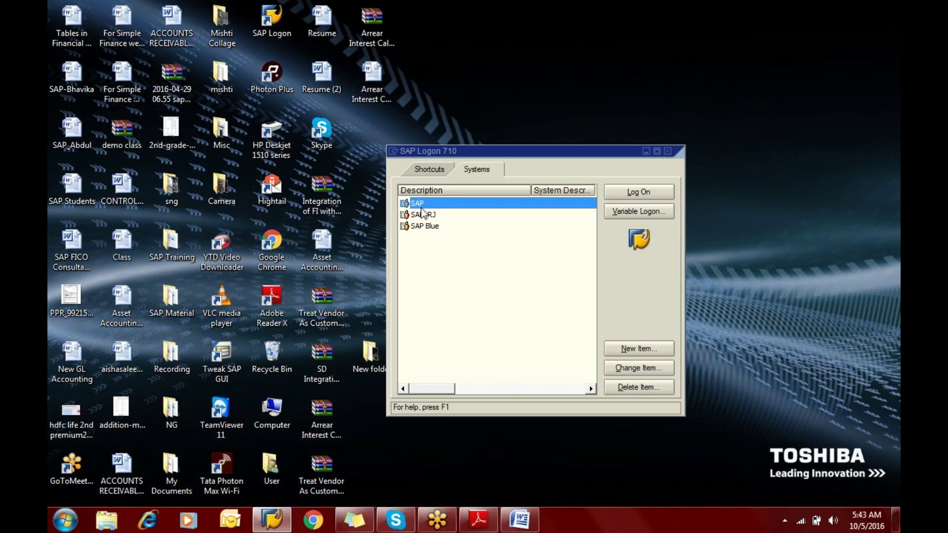
pyautogui.click(629, 194)
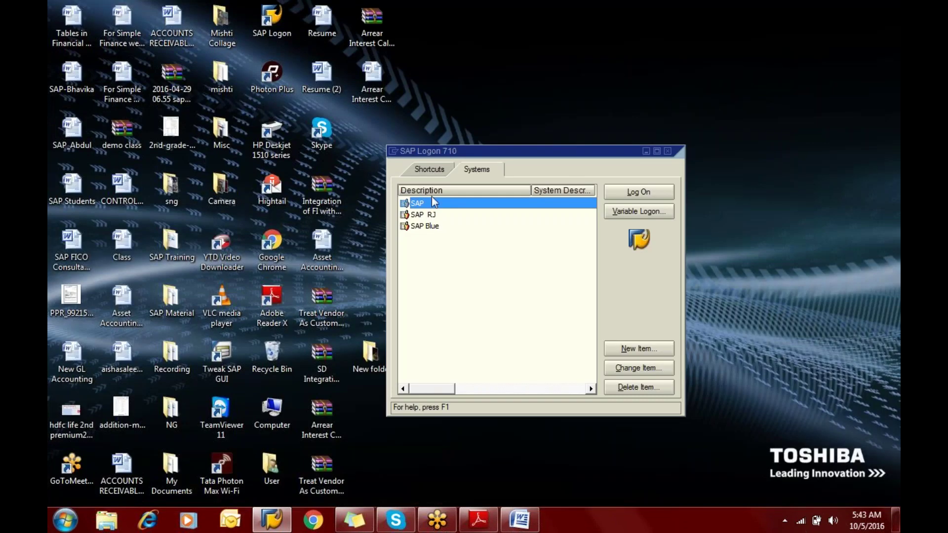
pyautogui.click(423, 216)
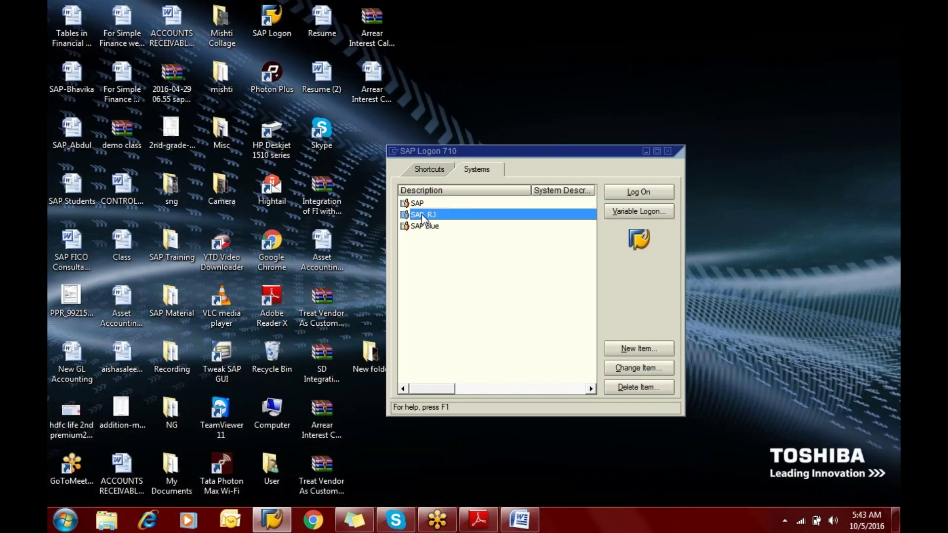
pyautogui.rightClick(423, 217)
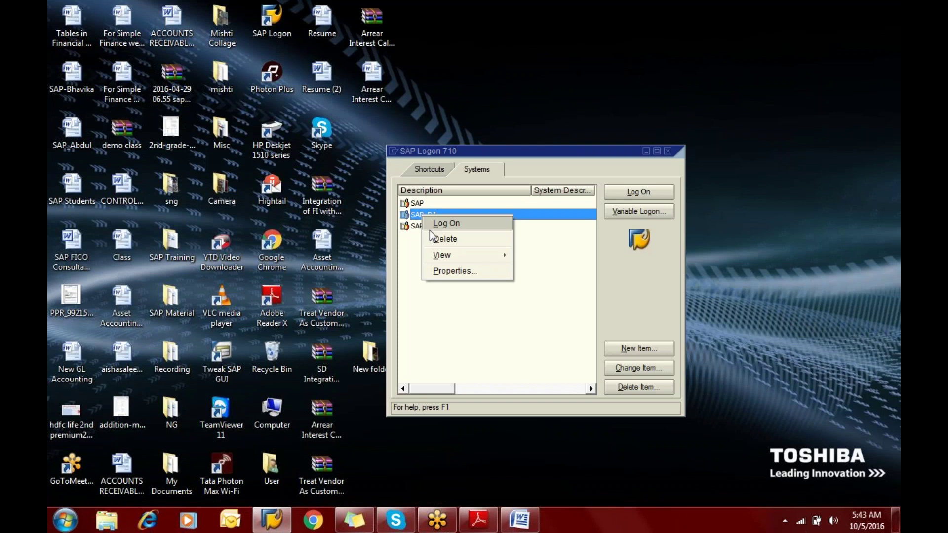
pyautogui.click(440, 271)
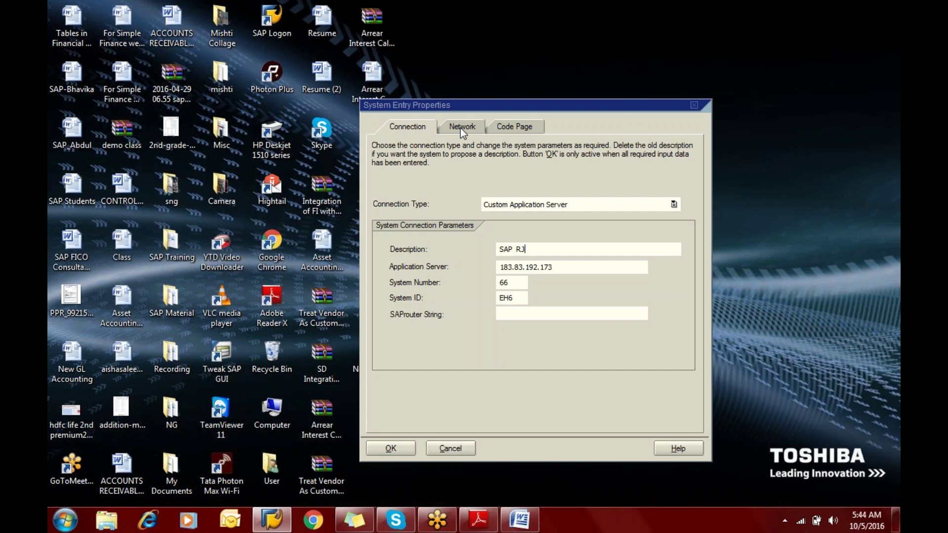
pyautogui.click(455, 450)
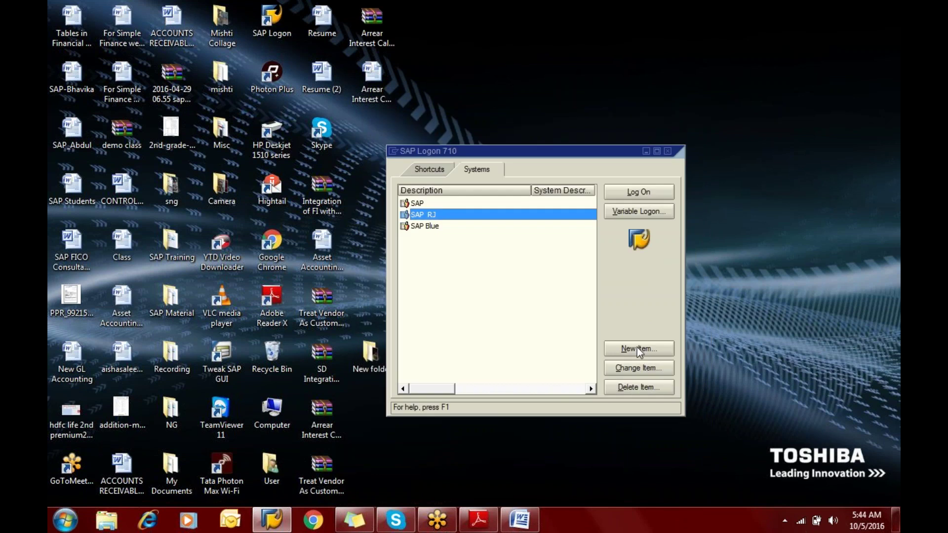
pyautogui.click(639, 347)
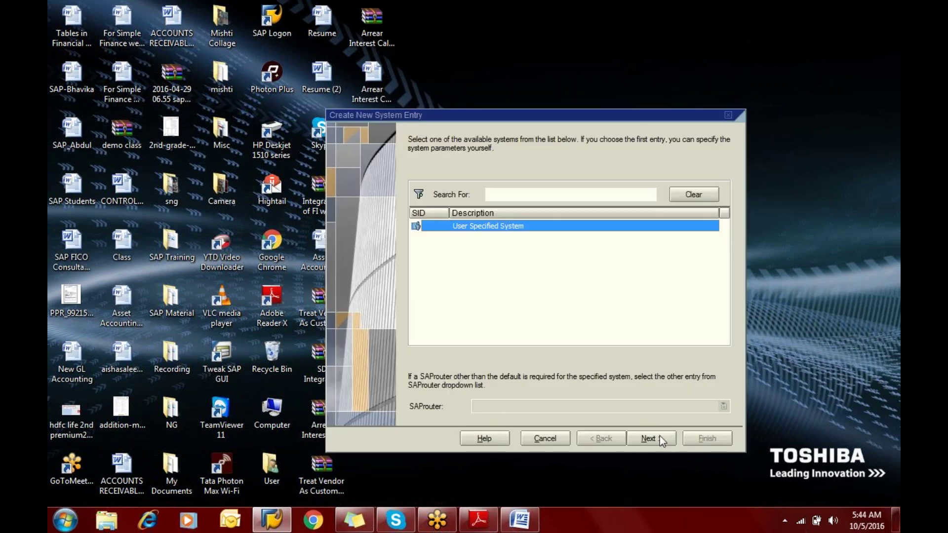
pyautogui.click(649, 438)
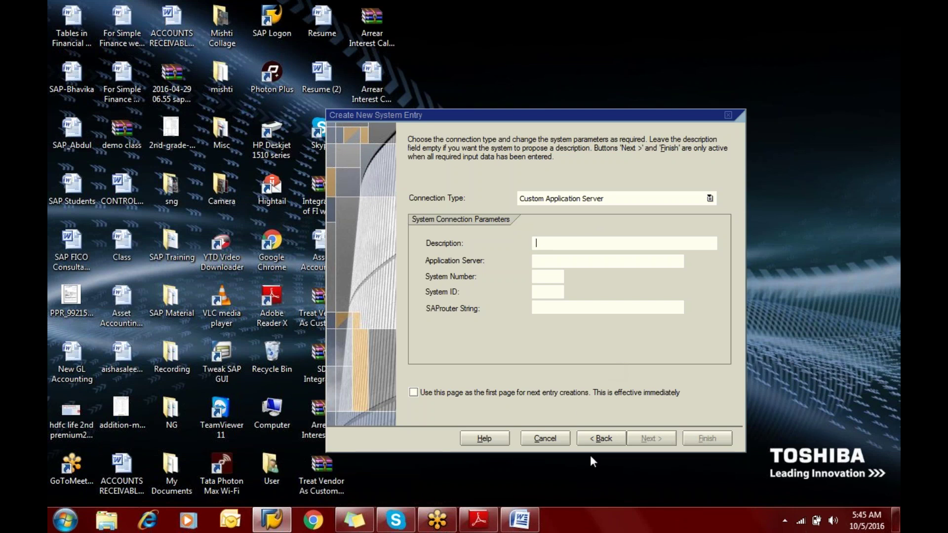
pyautogui.click(597, 439)
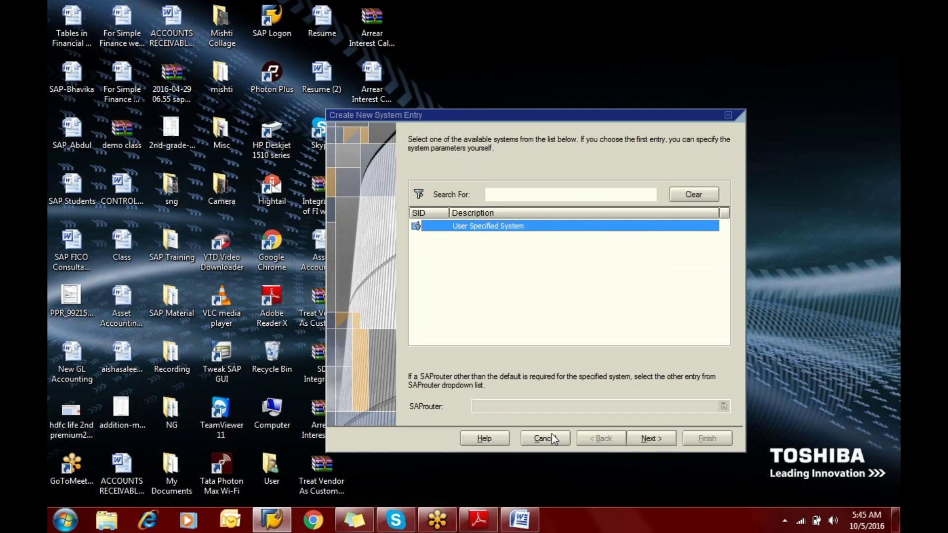
pyautogui.click(549, 438)
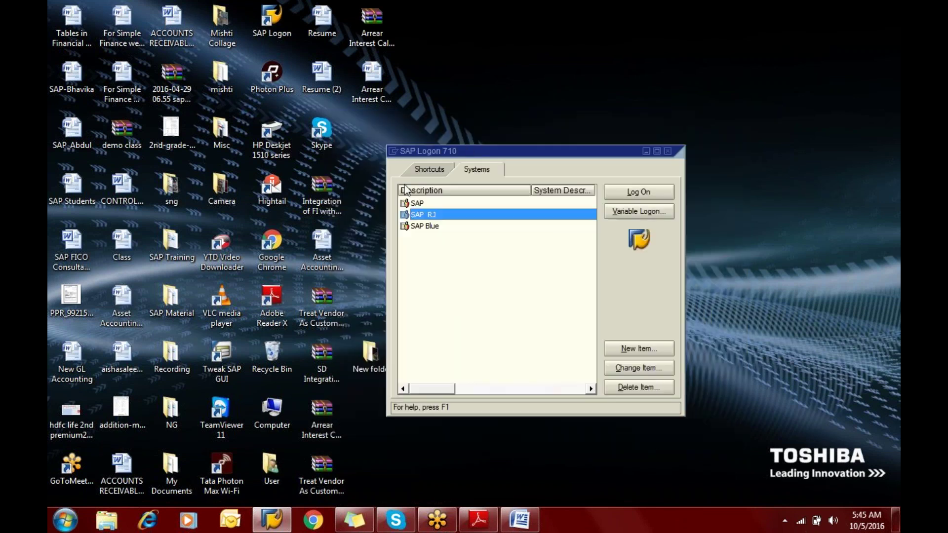
# Rename the SAP RJ entry to 'SAP RJ ABC', log on to it, and minimize SAP Logon
pyautogui.rightClick(419, 218)
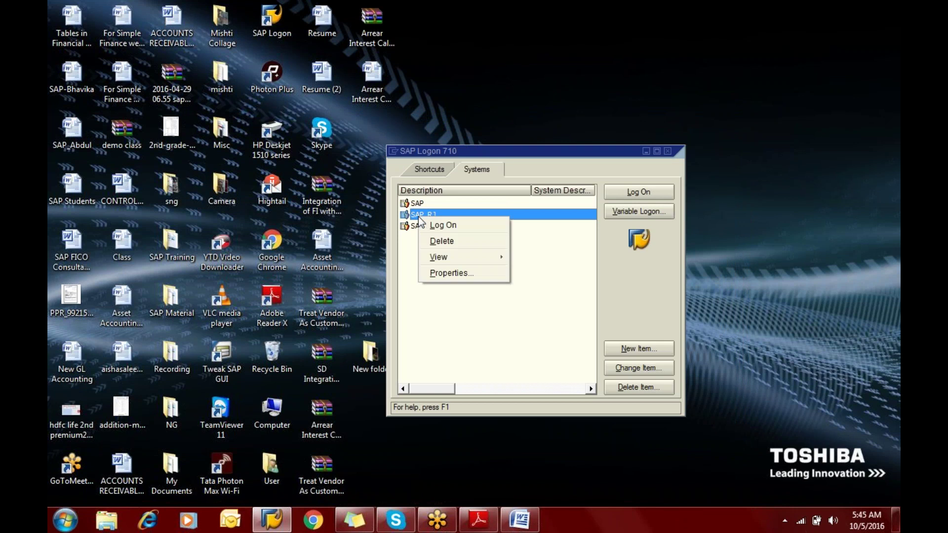
pyautogui.click(443, 275)
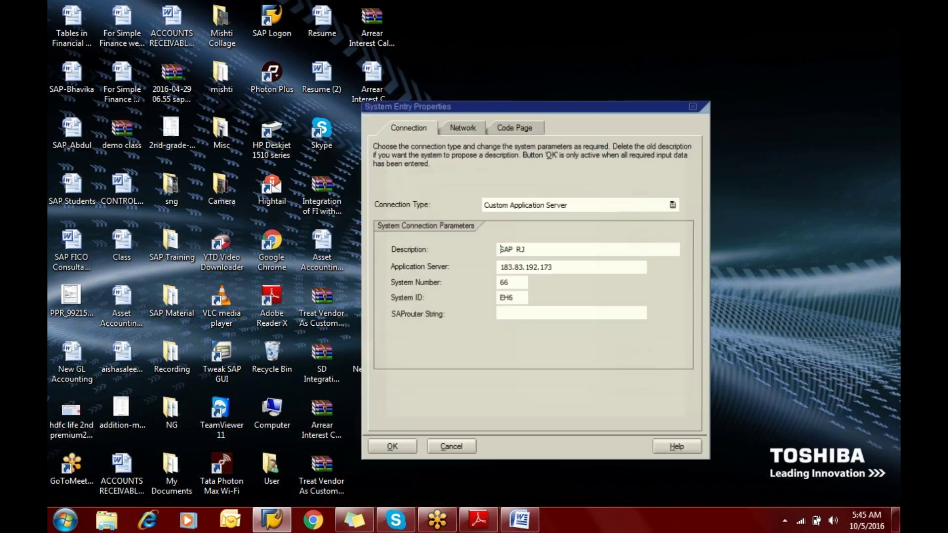
pyautogui.click(534, 251)
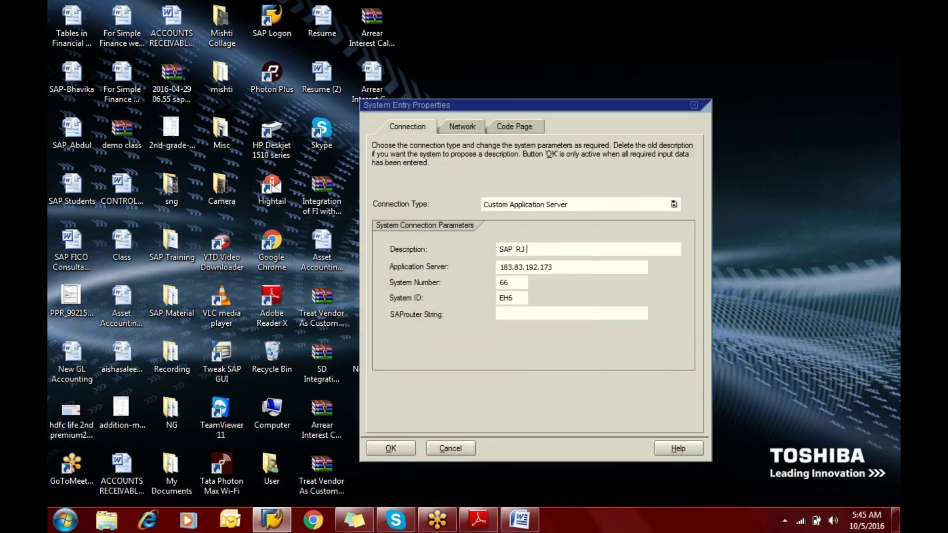
pyautogui.write('ABV')
pyautogui.press('BackSpace')
pyautogui.write('C')
pyautogui.click(399, 447)
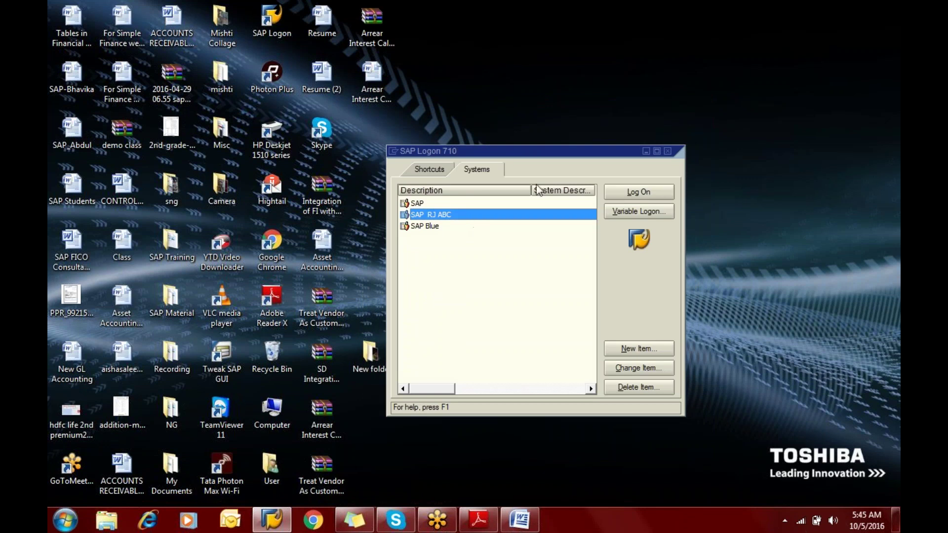
pyautogui.click(618, 194)
pyautogui.click(647, 151)
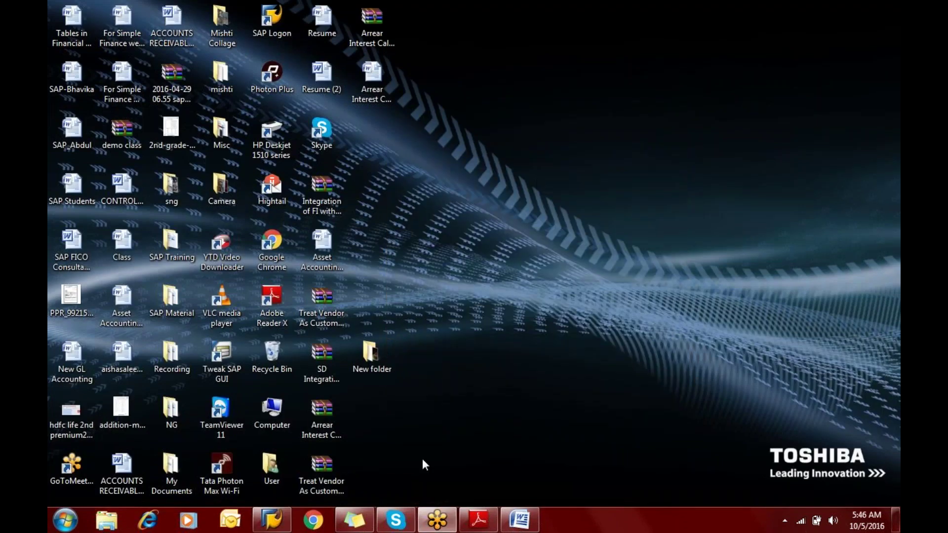
# Restore the BASIC SETTINGS NOTES Word document from the taskbar
pyautogui.click(515, 518)
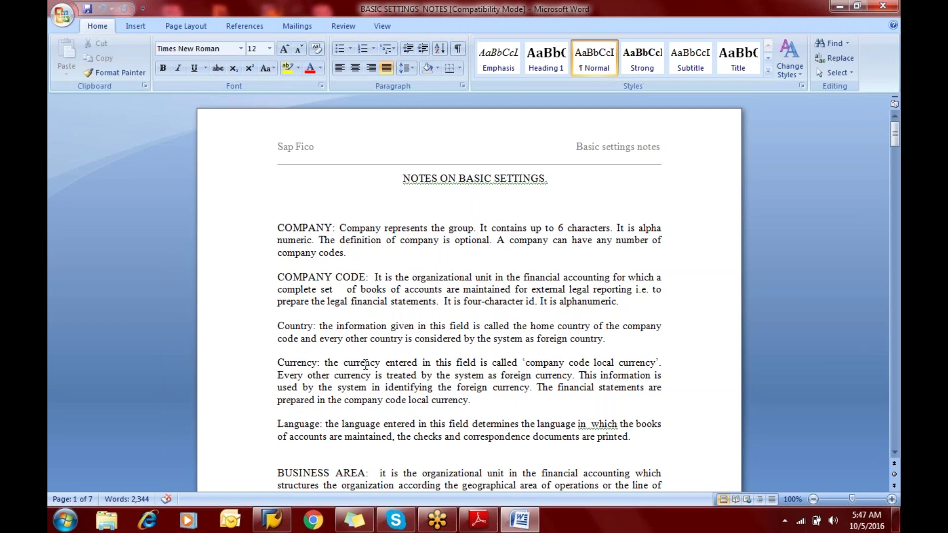
# Show BASIC SETTINGS_Jitesh.pdf scrolled to Step 1.1, Creation of company
pyautogui.click(479, 520)
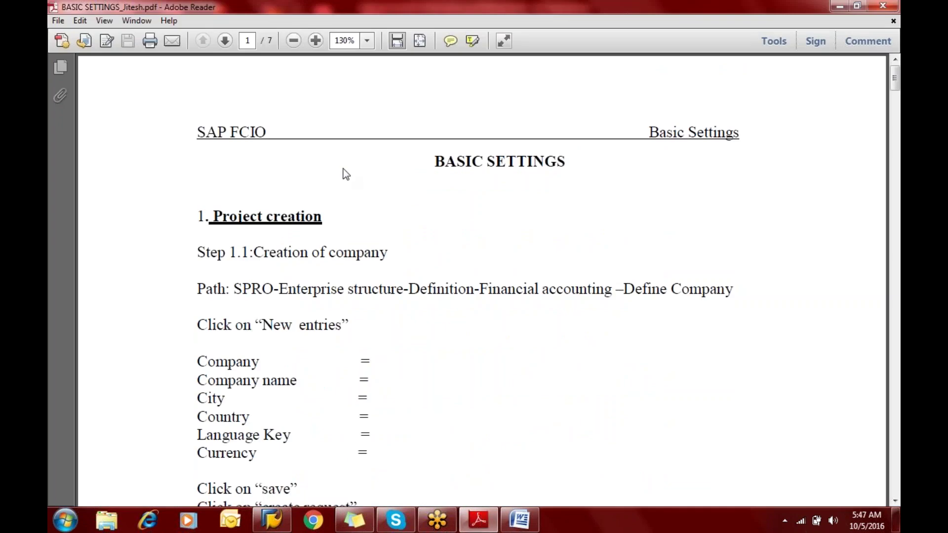
pyautogui.scroll(-3, 346, 175)
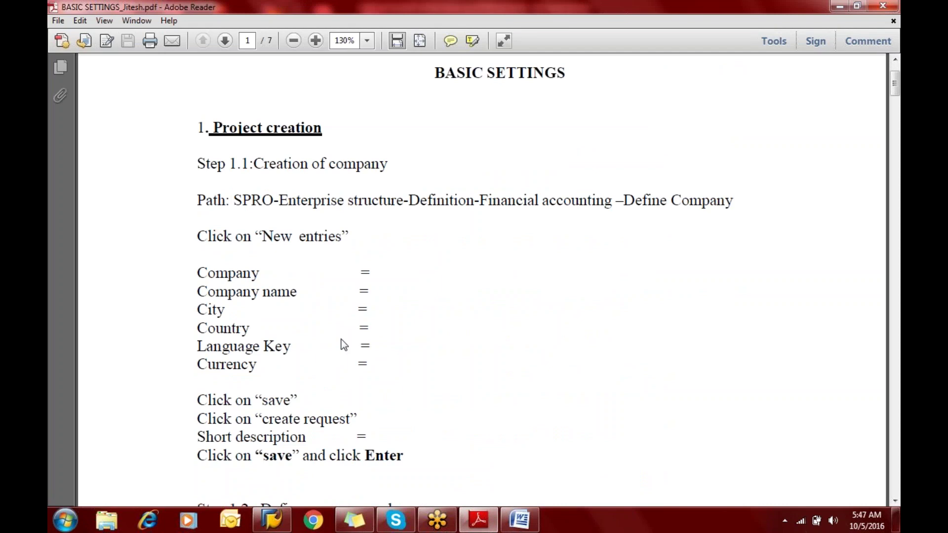
pyautogui.moveTo(274, 522)
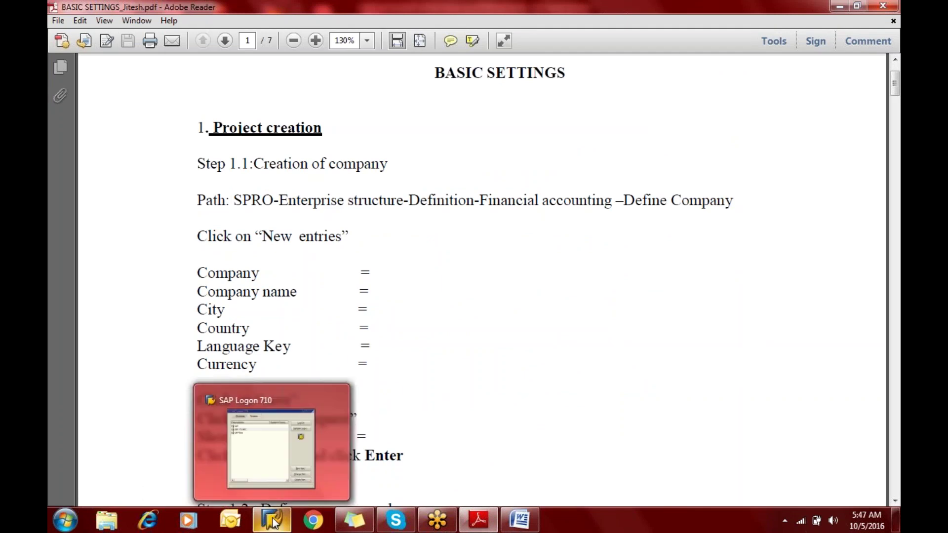
# Log on to SAP Blue client 800 with the user ID and password, retrying after the failed attempt
pyautogui.click(260, 440)
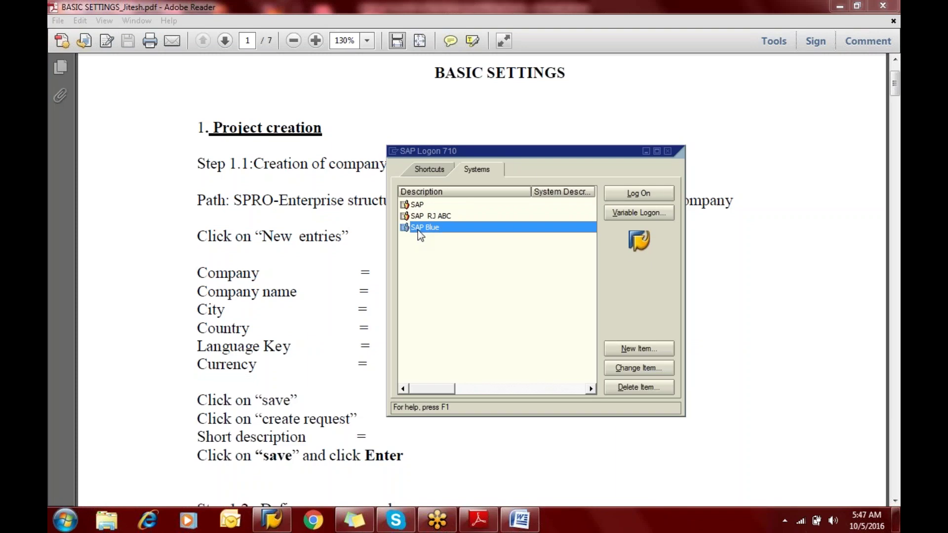
pyautogui.click(623, 193)
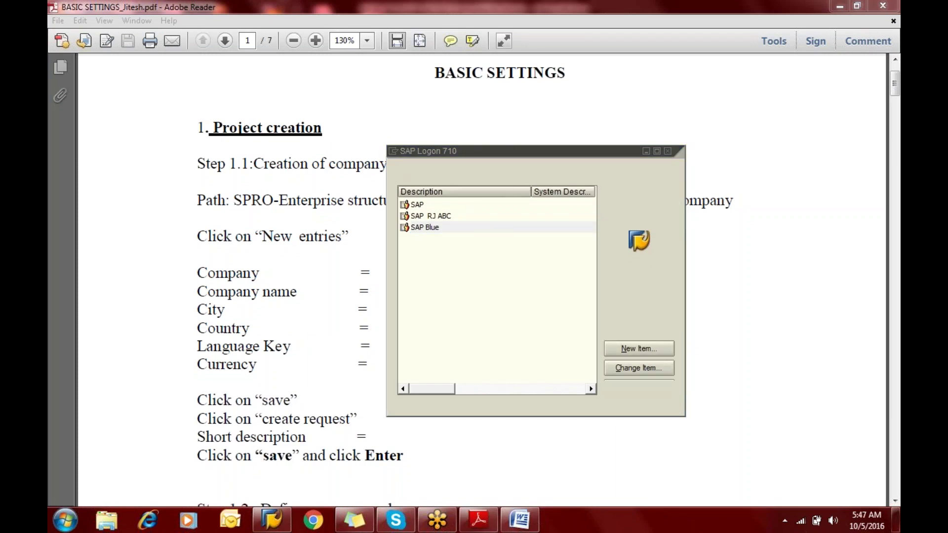
pyautogui.write('jitesh12')
pyautogui.press('Tab')
pyautogui.write('************')
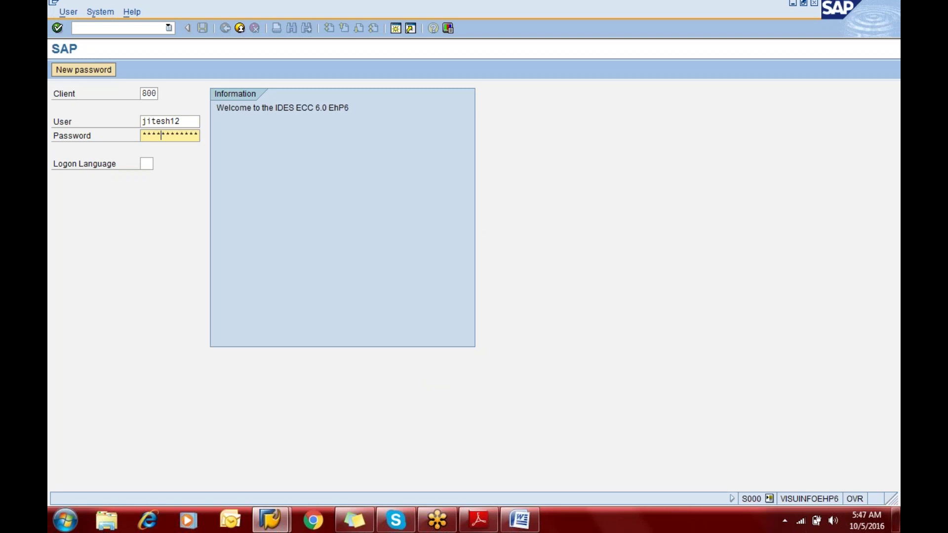
pyautogui.press('Return')
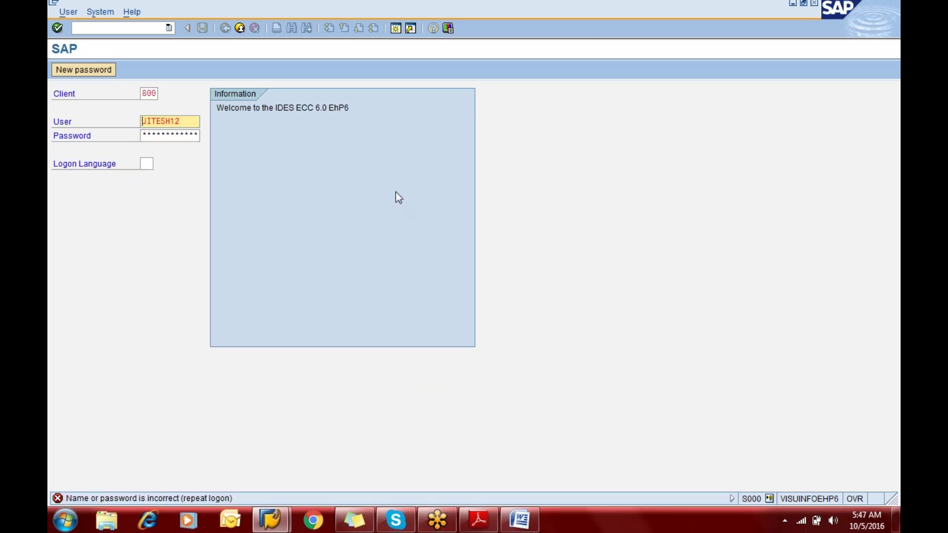
pyautogui.press('Tab')
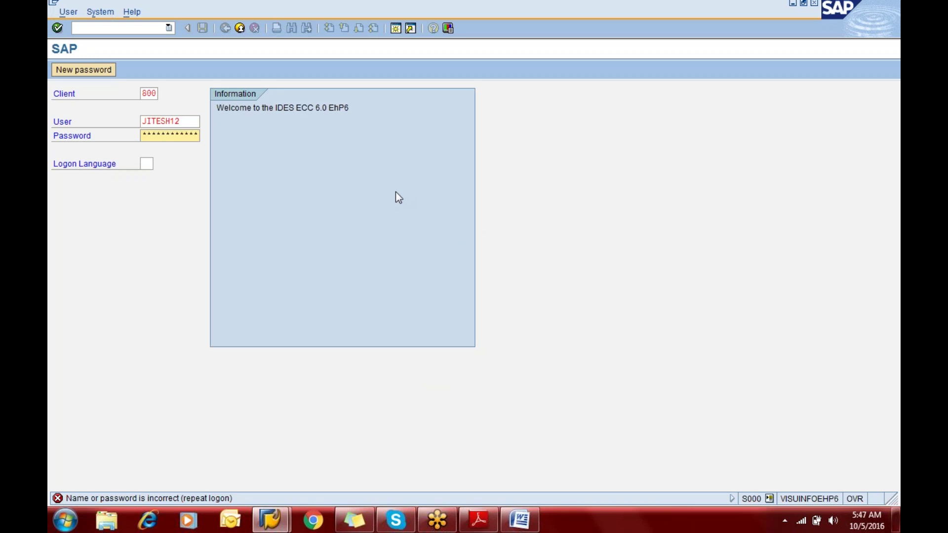
pyautogui.press('Return')
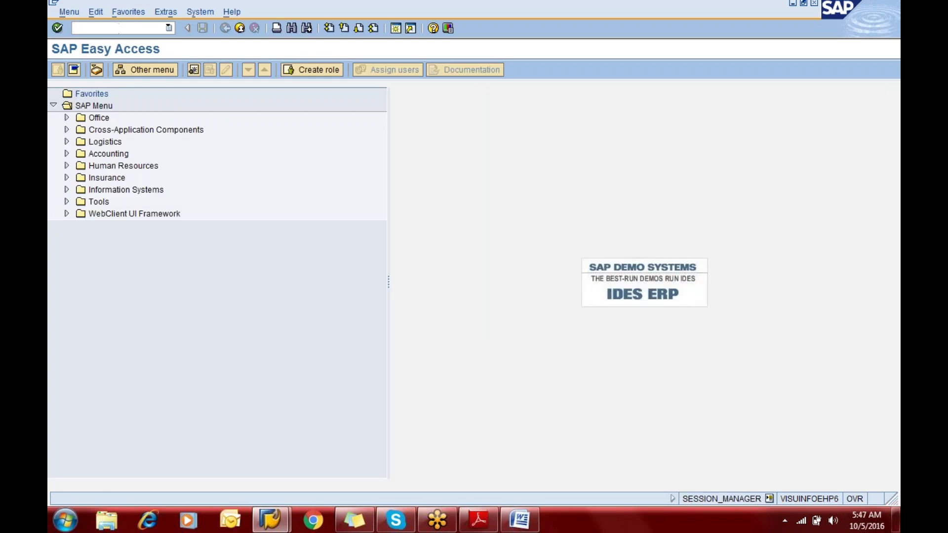
# Run SPRO and expand Enterprise Structure > Definition > Financial Accounting in the SAP Reference IMG
pyautogui.write('spro')
pyautogui.press('Return')
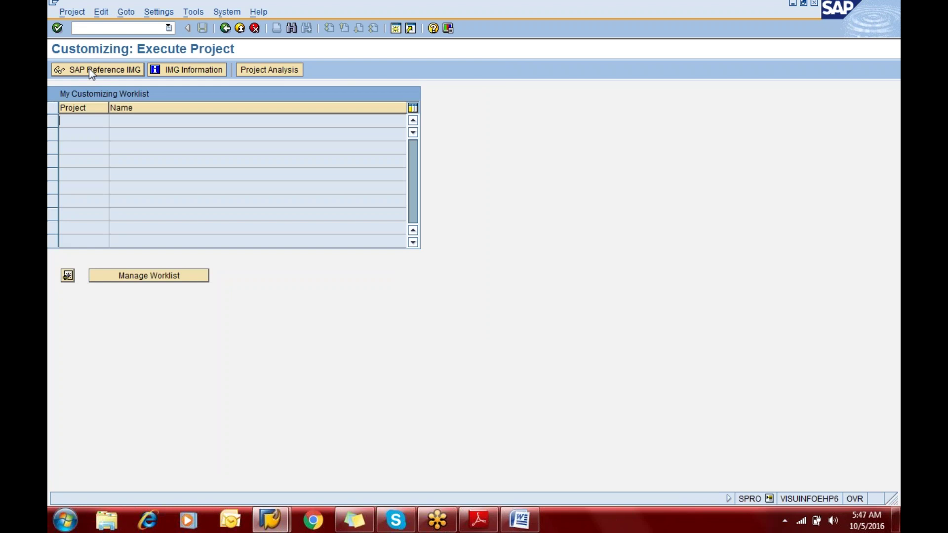
pyautogui.click(89, 68)
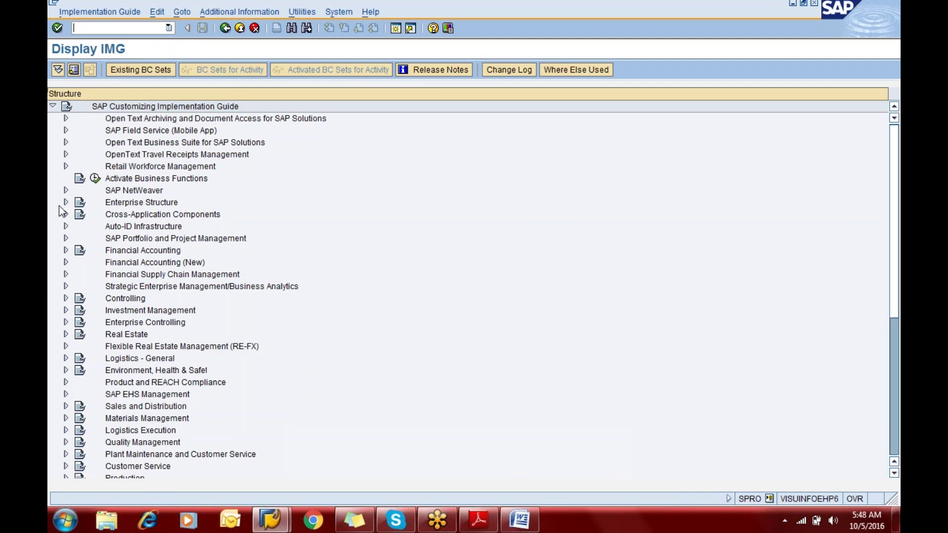
pyautogui.click(65, 202)
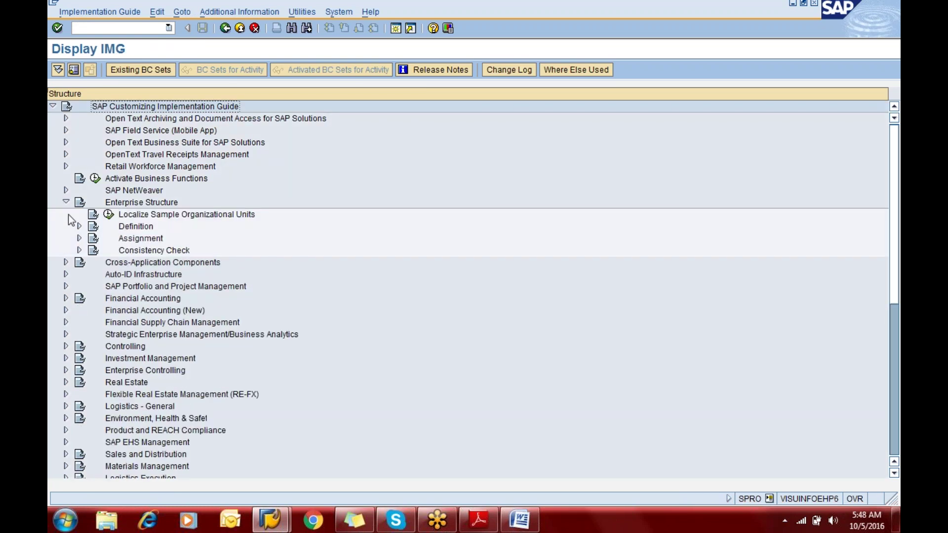
pyautogui.click(79, 226)
pyautogui.click(92, 238)
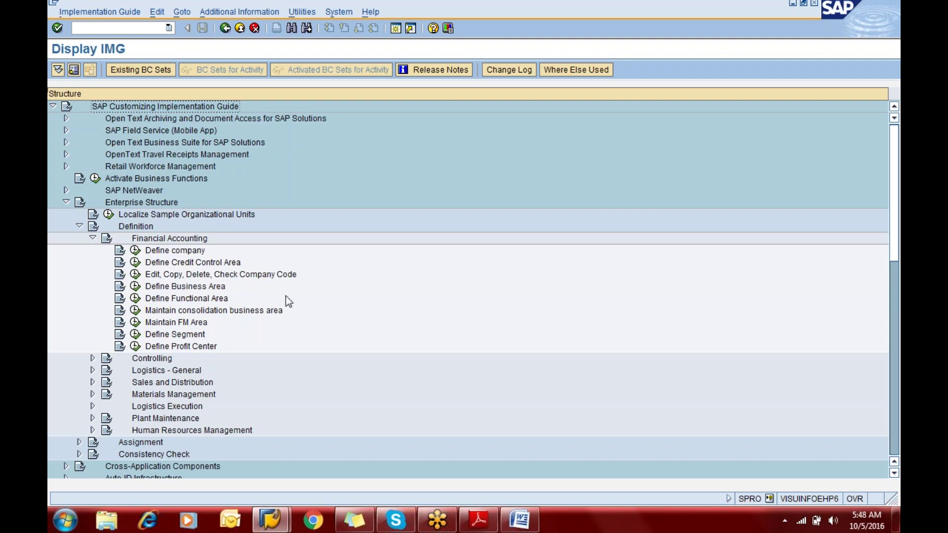
pyautogui.hotkey('alt', 'Tab')
pyautogui.hotkey('alt', 'Tab')
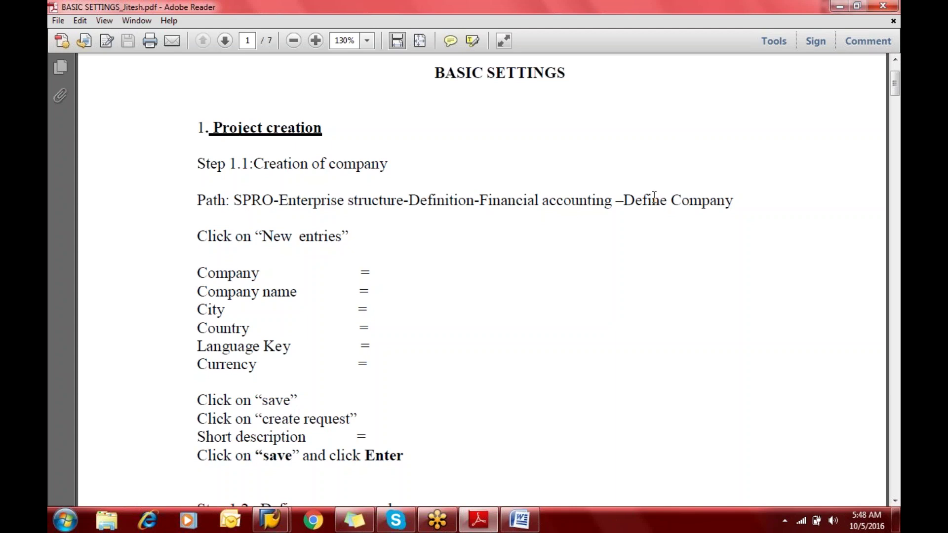
# Back in SAP, collapse the Financial Accounting, Definition and Enterprise Structure branches
pyautogui.hotkey('alt', 'Tab')
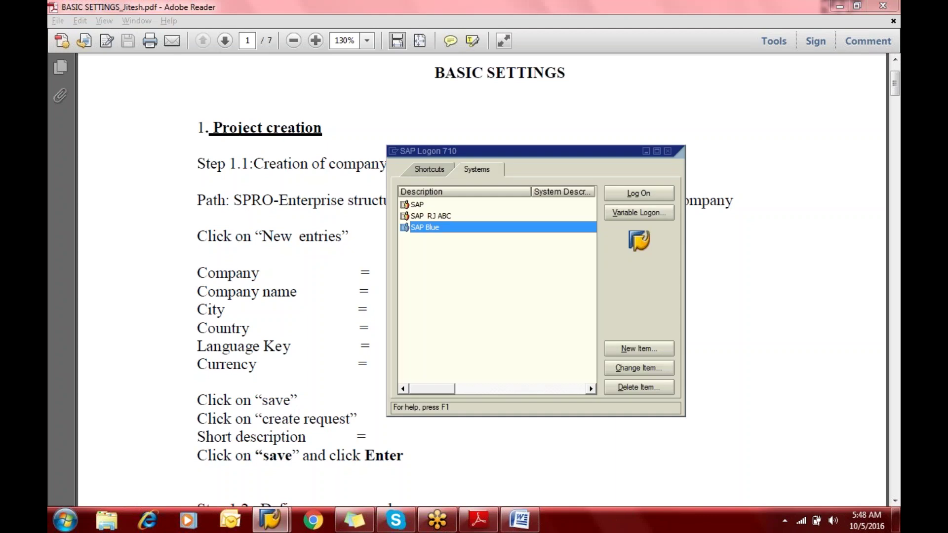
pyautogui.hotkey('alt', 'Tab')
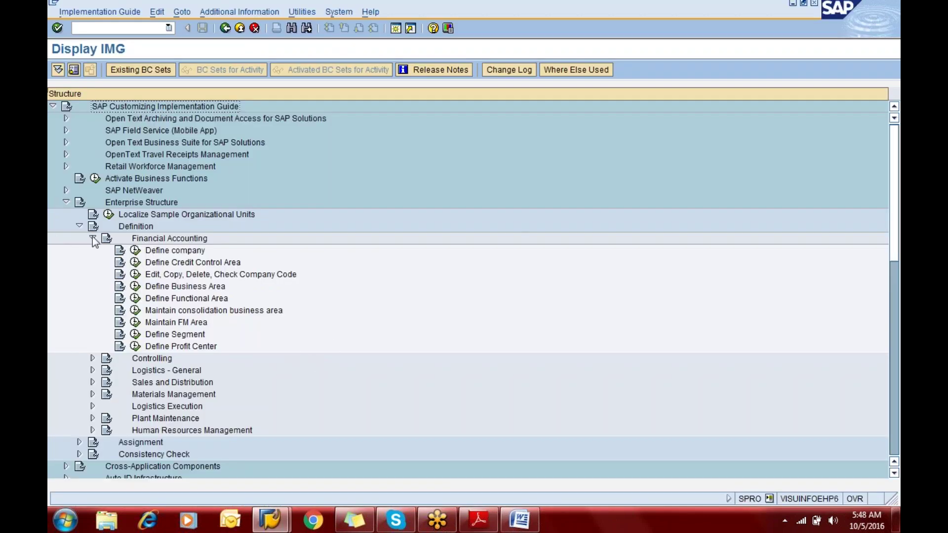
pyautogui.click(92, 239)
pyautogui.click(79, 226)
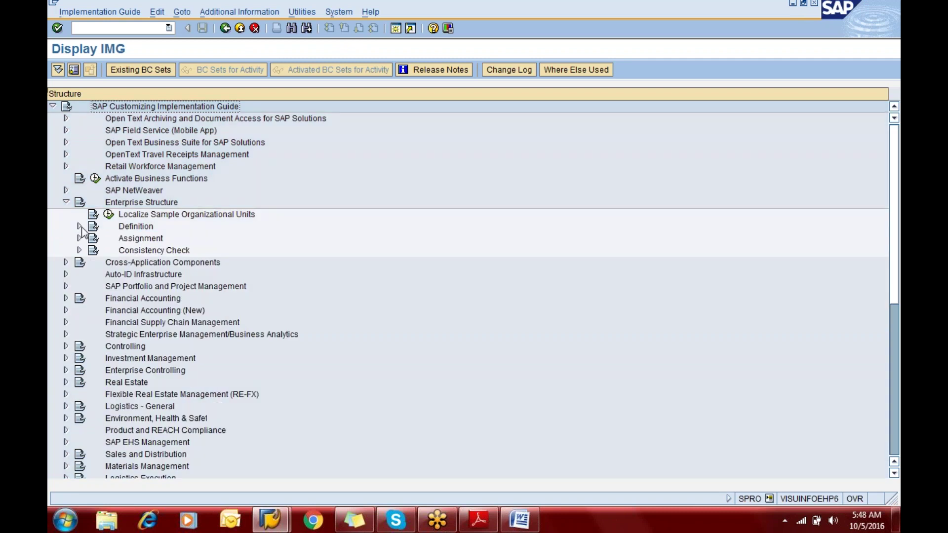
pyautogui.click(67, 203)
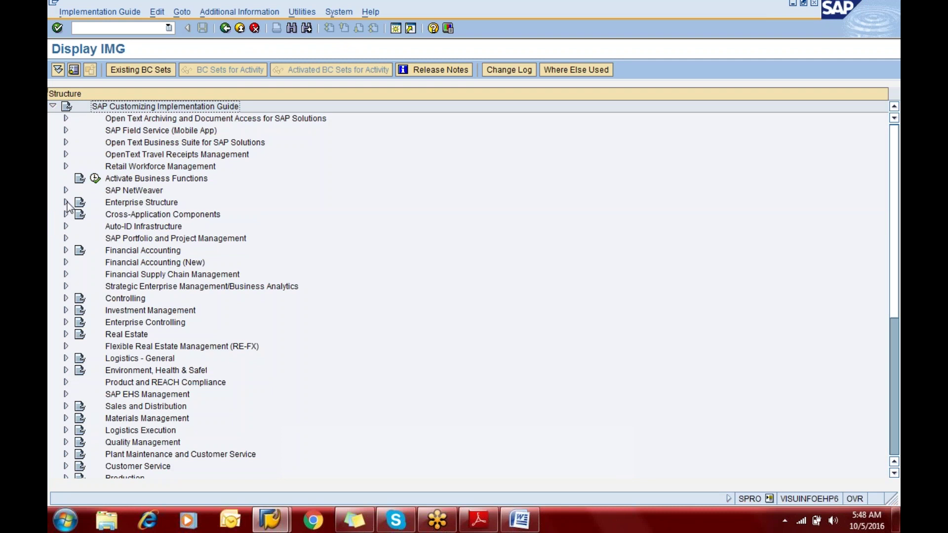
pyautogui.click(66, 203)
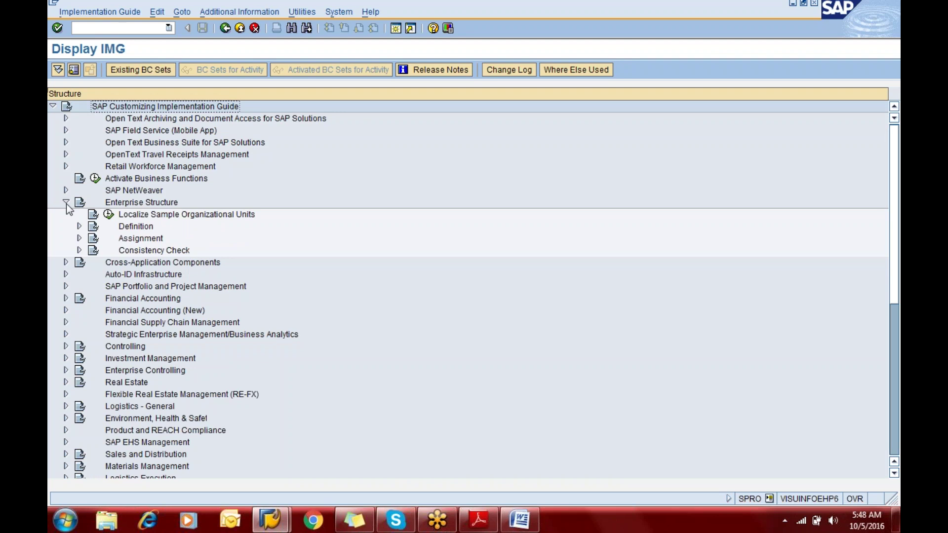
# Enter /n to exit the guide to the SAP Easy Access menu
pyautogui.click(103, 27)
pyautogui.write('/n')
pyautogui.press('Return')
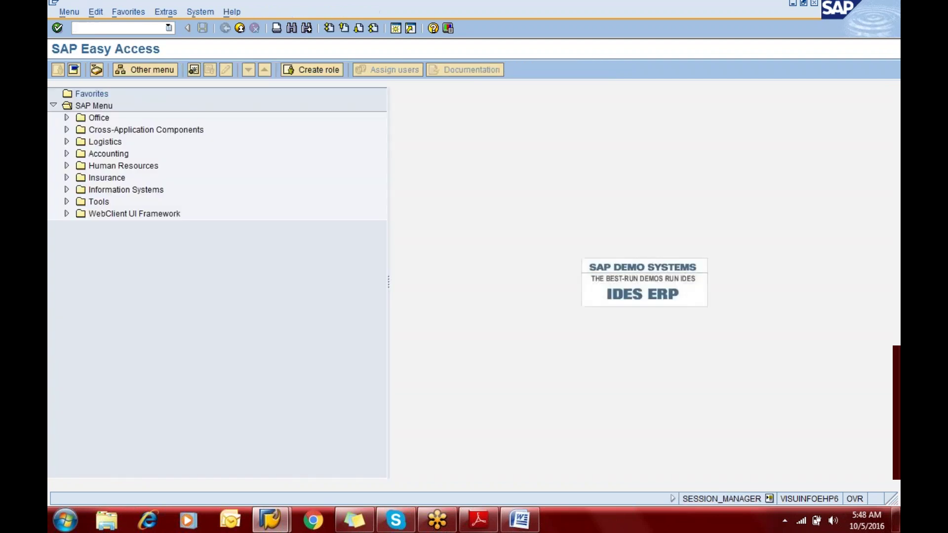
# Run transaction spro to reach the Customizing: Execute Project screen
pyautogui.write('spro')
pyautogui.click(840, 18)
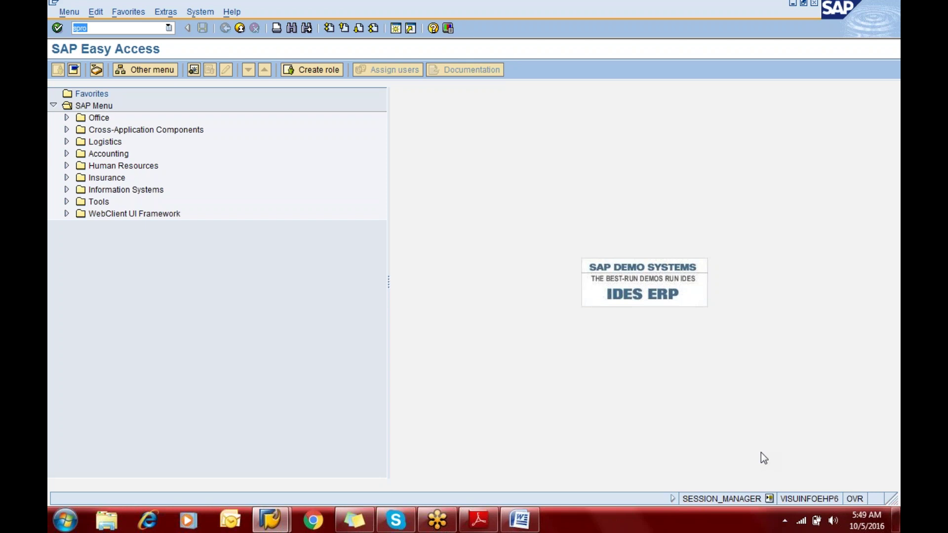
pyautogui.click(882, 30)
pyautogui.click(116, 29)
pyautogui.press('Return')
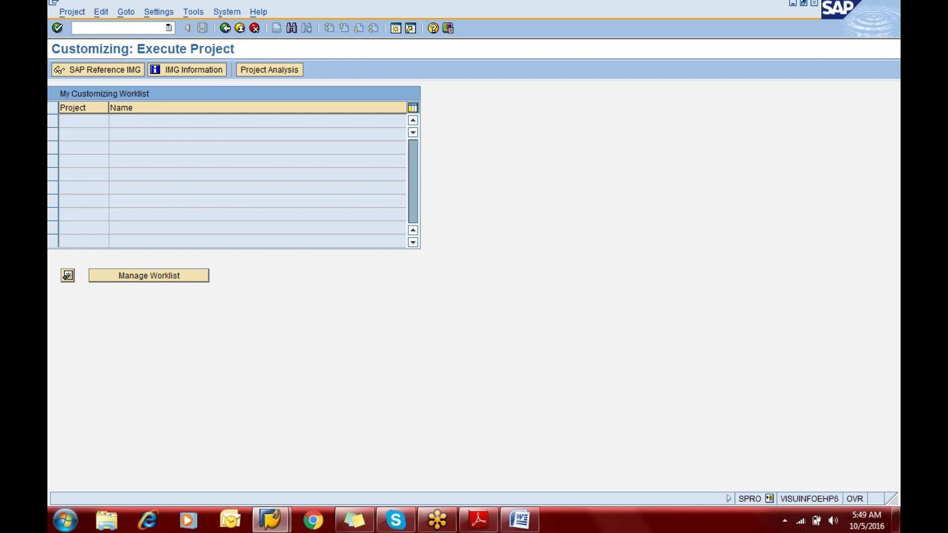
pyautogui.press('F3')
pyautogui.write('sp')
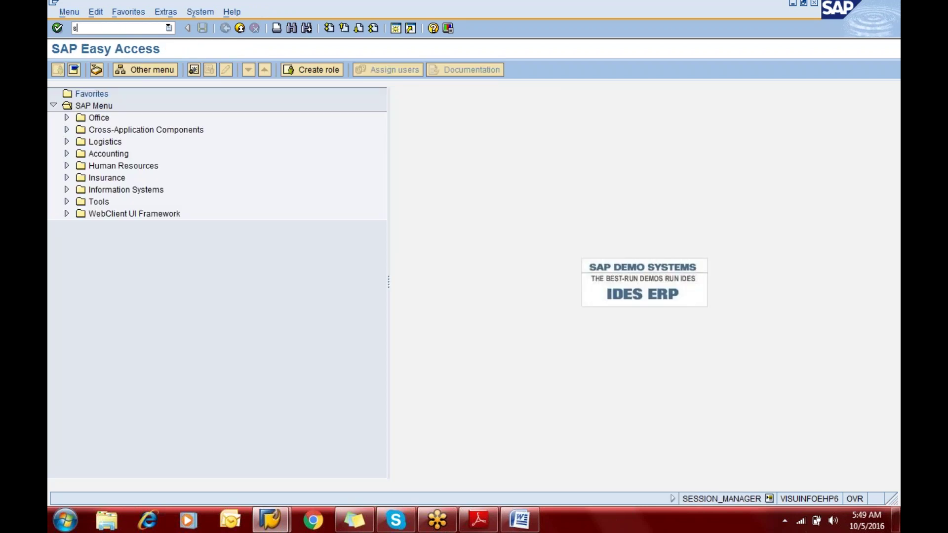
pyautogui.press('BackSpace')
pyautogui.press('BackSpace')
pyautogui.write('/n')
pyautogui.press('BackSpace')
pyautogui.press('BackSpace')
pyautogui.write('spro')
pyautogui.click(58, 27)
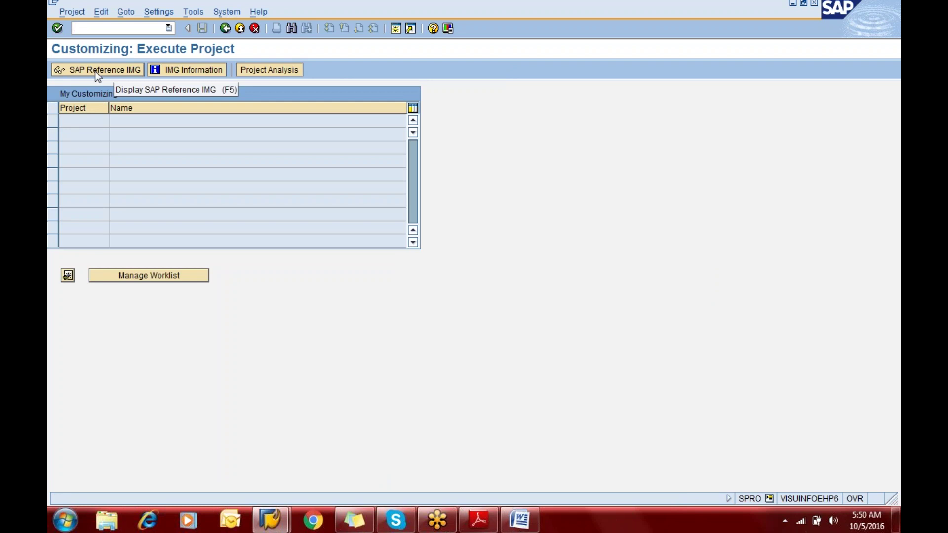
# Open the SAP Reference IMG, then view and close the Enterprise Structure documentation
pyautogui.click(97, 75)
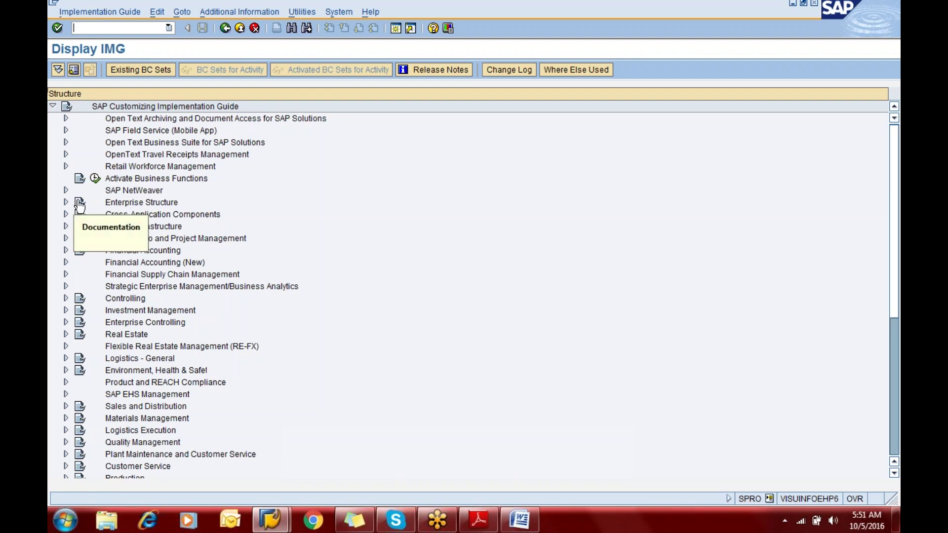
pyautogui.click(80, 204)
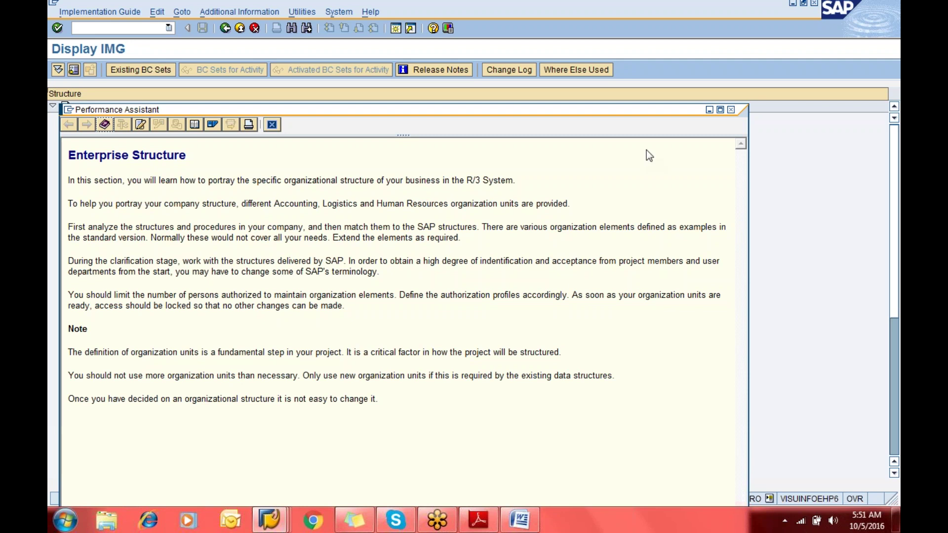
pyautogui.click(731, 109)
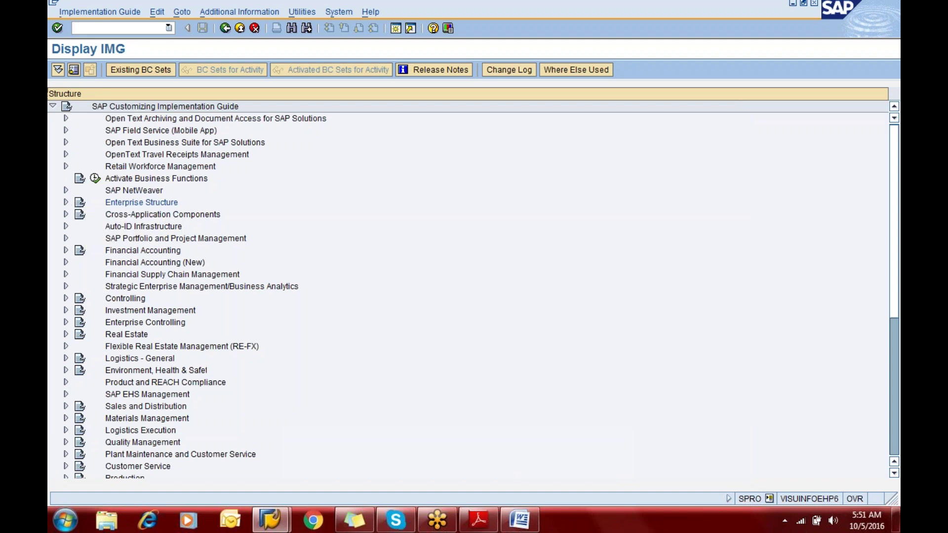
# Open Enterprise Structure and then its Definition branch in the SPRO IMG tree
pyautogui.click(67, 203)
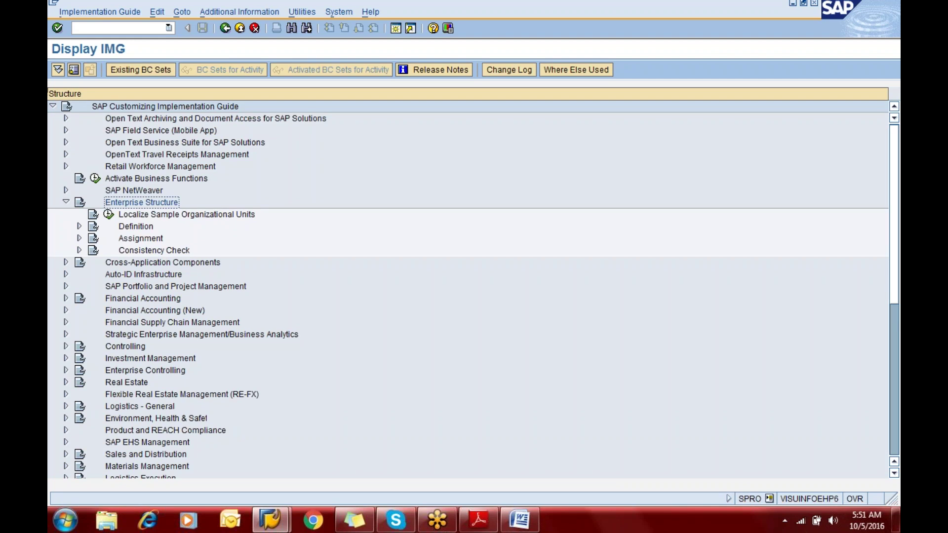
pyautogui.click(79, 226)
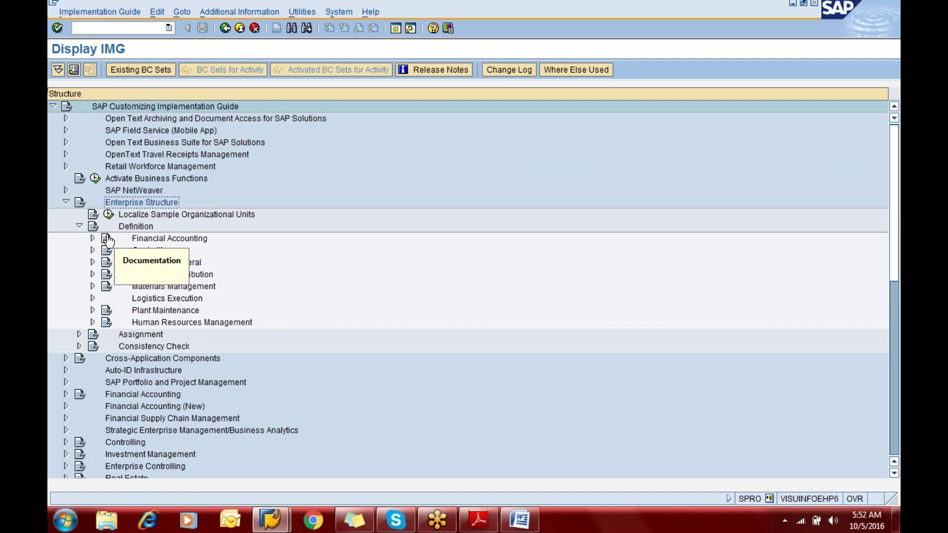
pyautogui.click(108, 241)
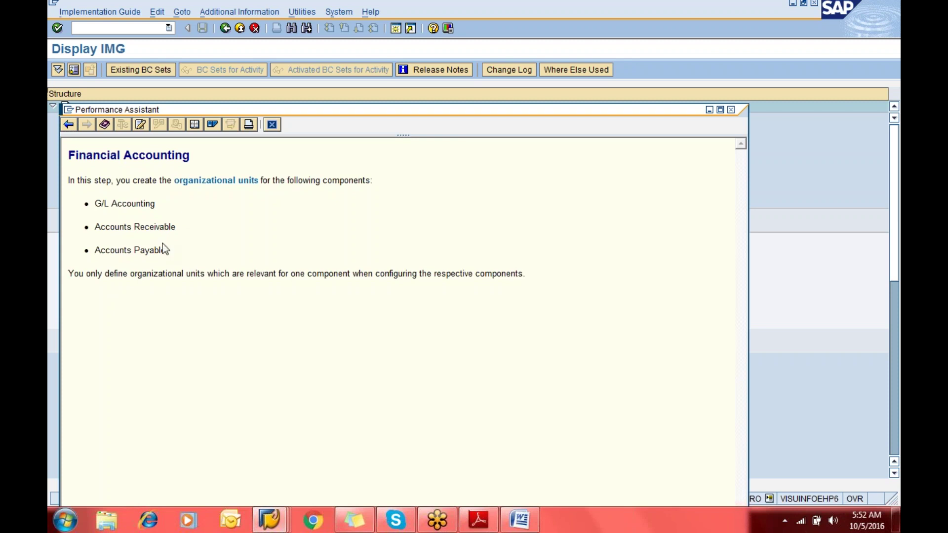
pyautogui.click(731, 110)
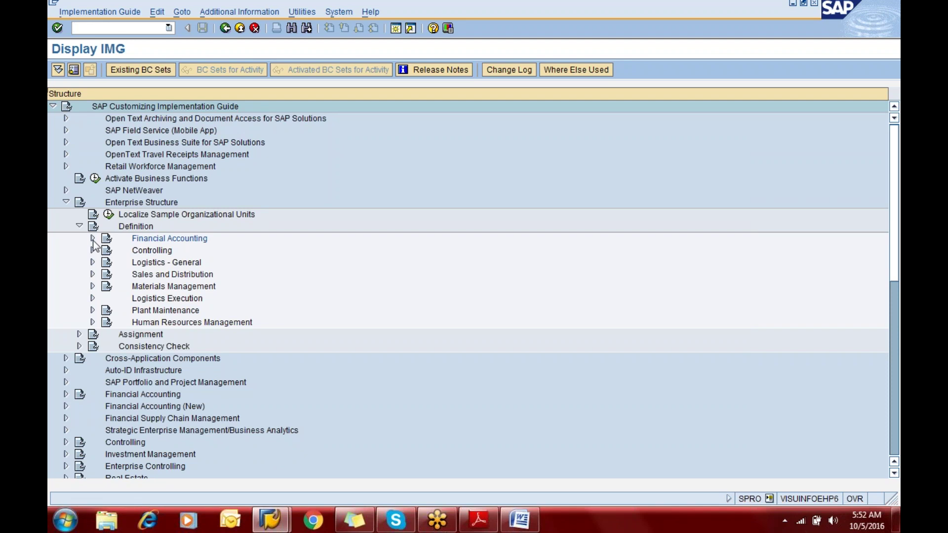
# Expand Financial Accounting under Definition to list Define company through Define Profit Center
pyautogui.click(92, 238)
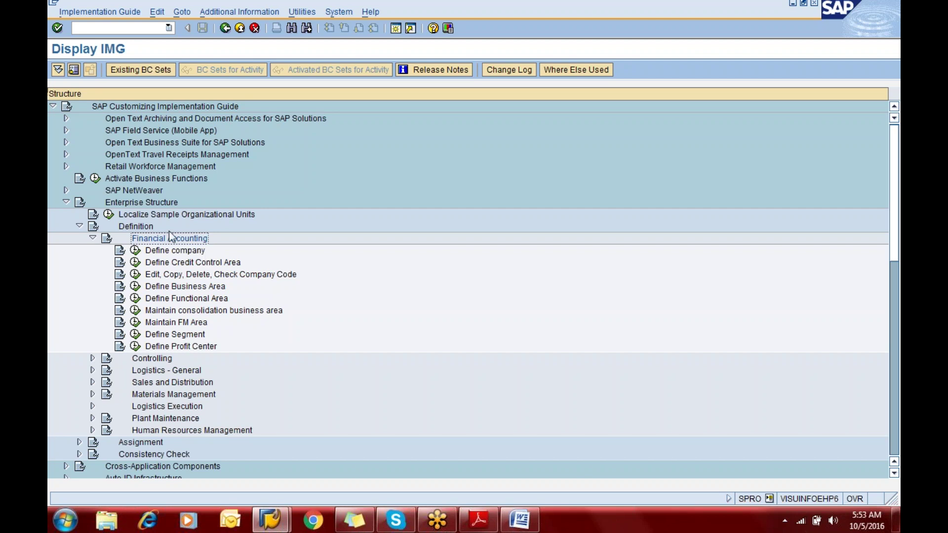
pyautogui.click(120, 251)
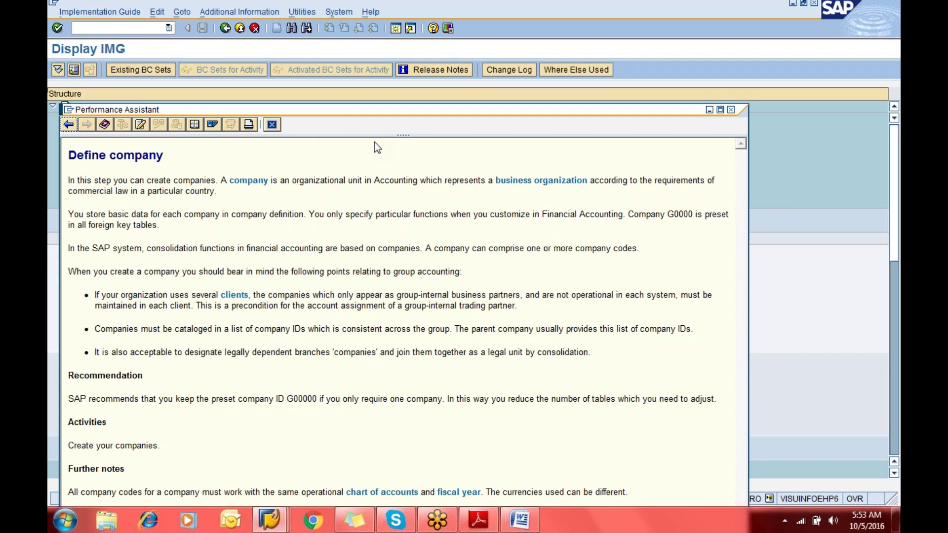
pyautogui.click(732, 110)
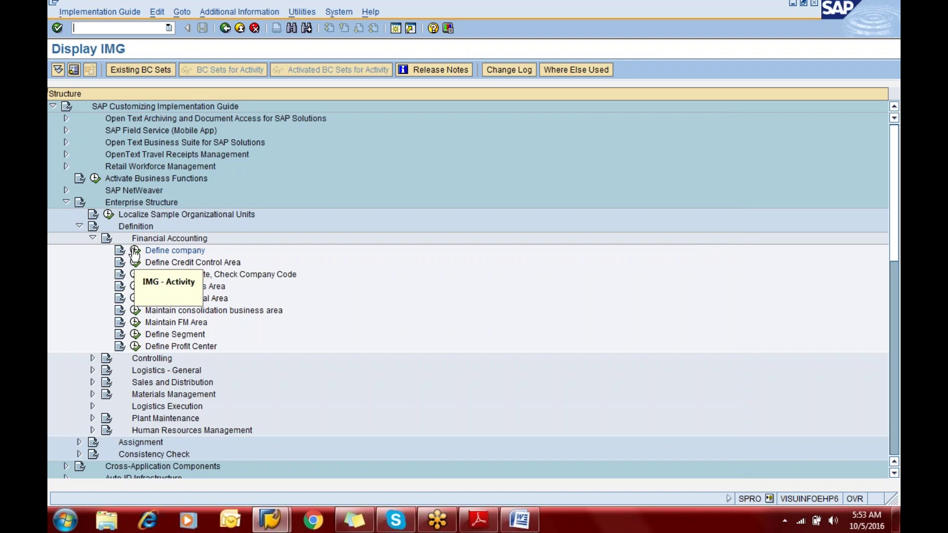
# Run the Define company activity and start a blank New Entries company form
pyautogui.click(135, 252)
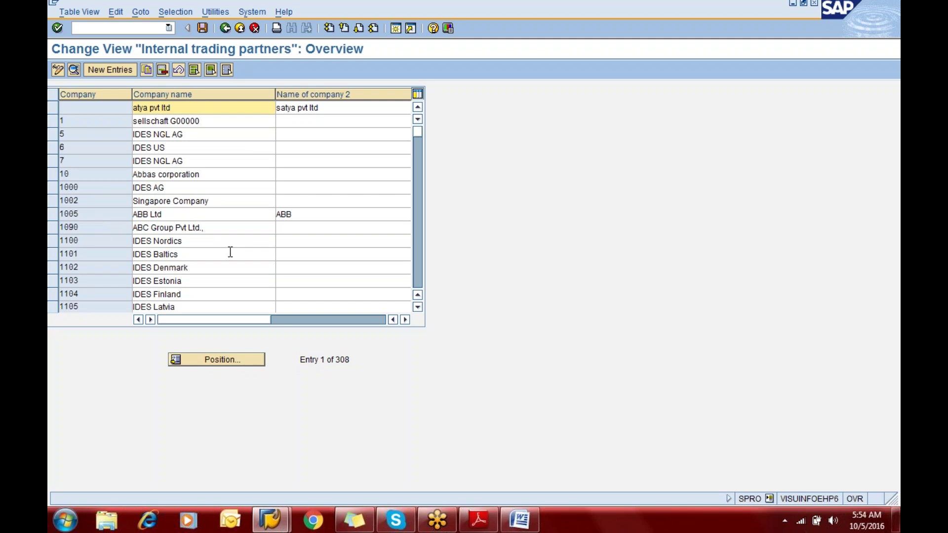
pyautogui.click(114, 73)
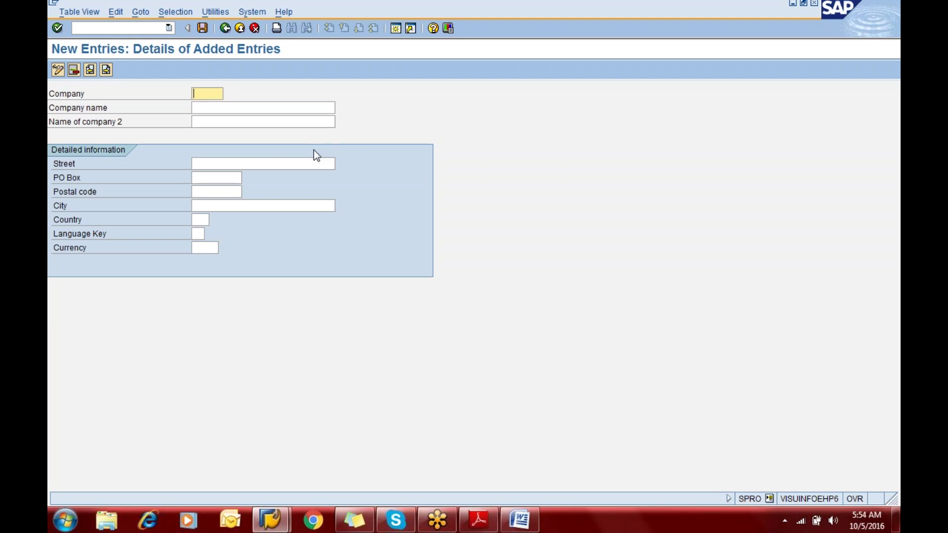
# Enter company eric11 with name Ericson Group, then switch to the BASIC SETTINGS PDF
pyautogui.write('grec')
pyautogui.press('BackSpace')
pyautogui.write('ric')
pyautogui.press('BackSpace')
pyautogui.press('BackSpace')
pyautogui.press('BackSpace')
pyautogui.press('BackSpace')
pyautogui.press('BackSpace')
pyautogui.press('BackSpace')
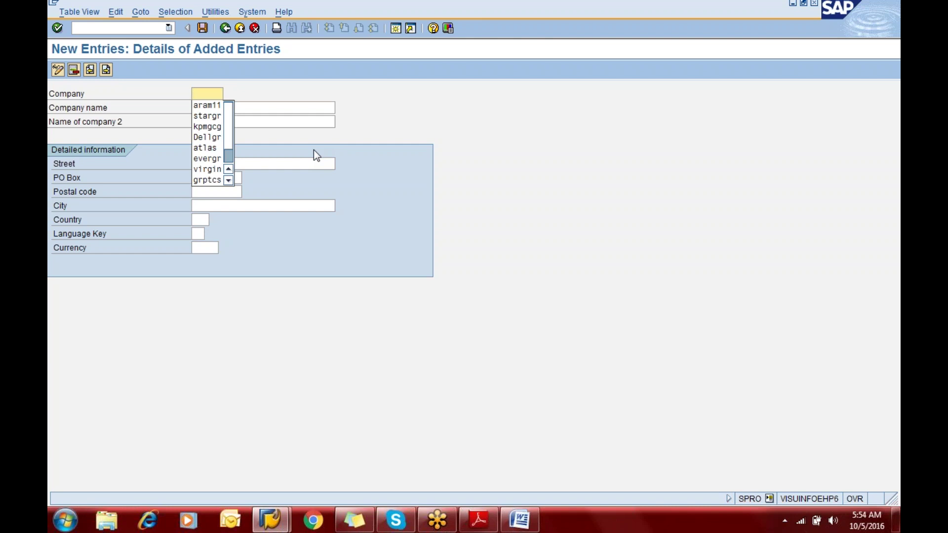
pyautogui.write('e')
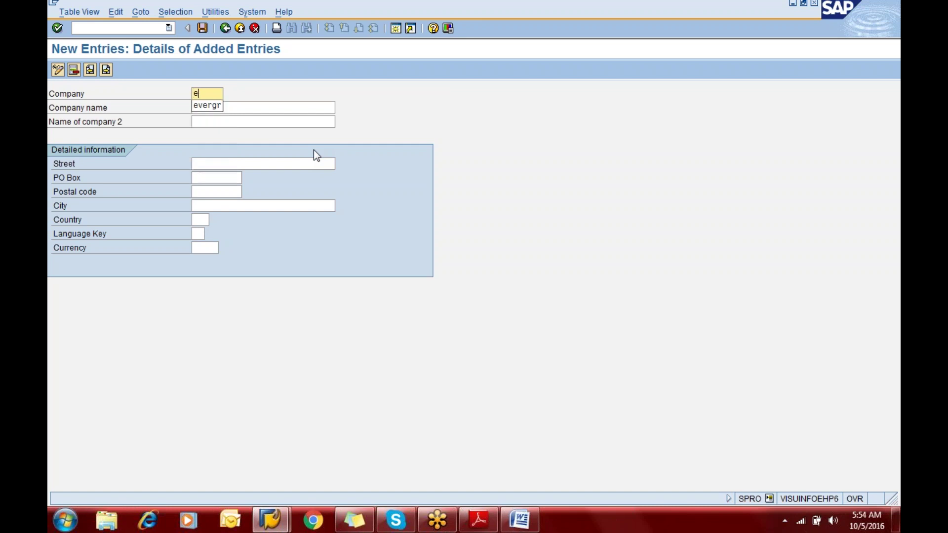
pyautogui.write('ric11')
pyautogui.press('Tab')
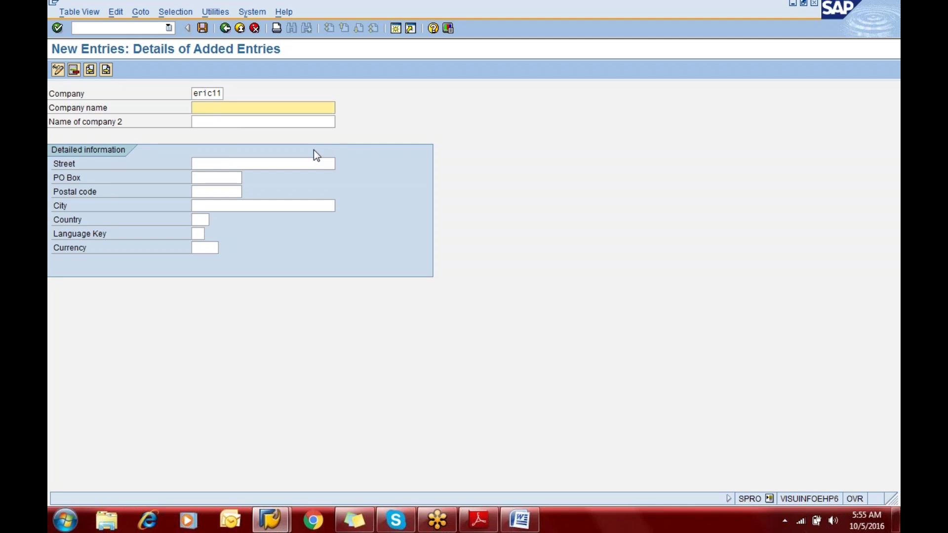
pyautogui.write('Ericson Group')
pyautogui.hotkey('alt', 'Tab')
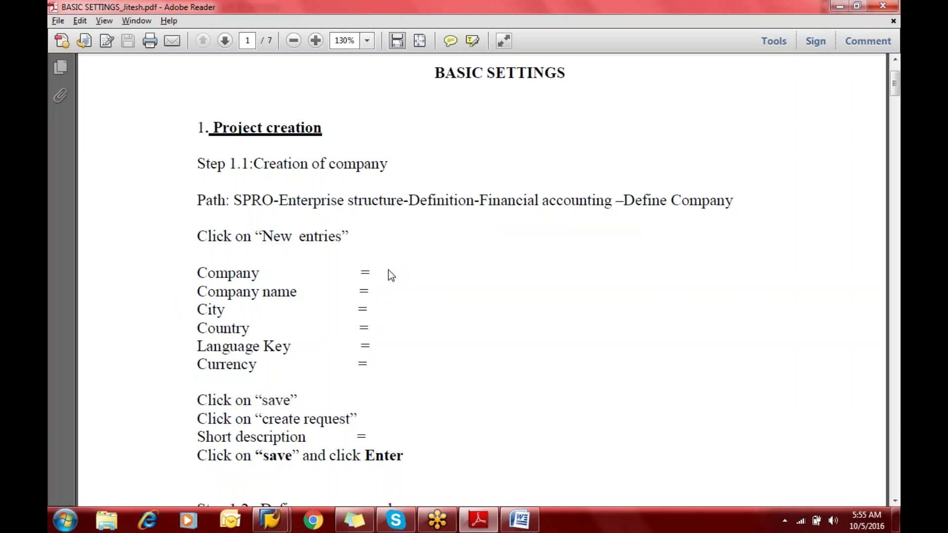
# Compare Step 1.1 of the BASIC SETTINGS PDF with the SAP form, ending back in SAP
pyautogui.hotkey('alt', 'Tab')
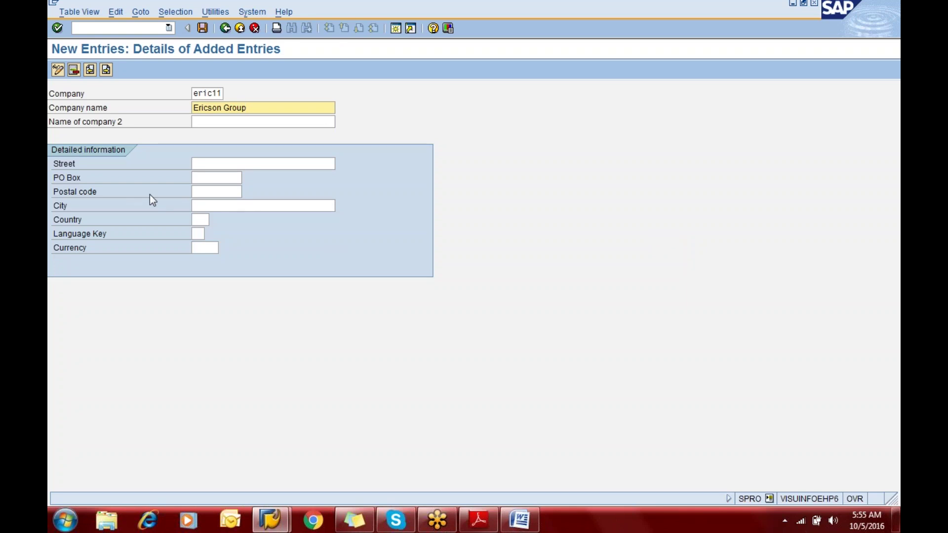
pyautogui.hotkey('alt', 'Tab')
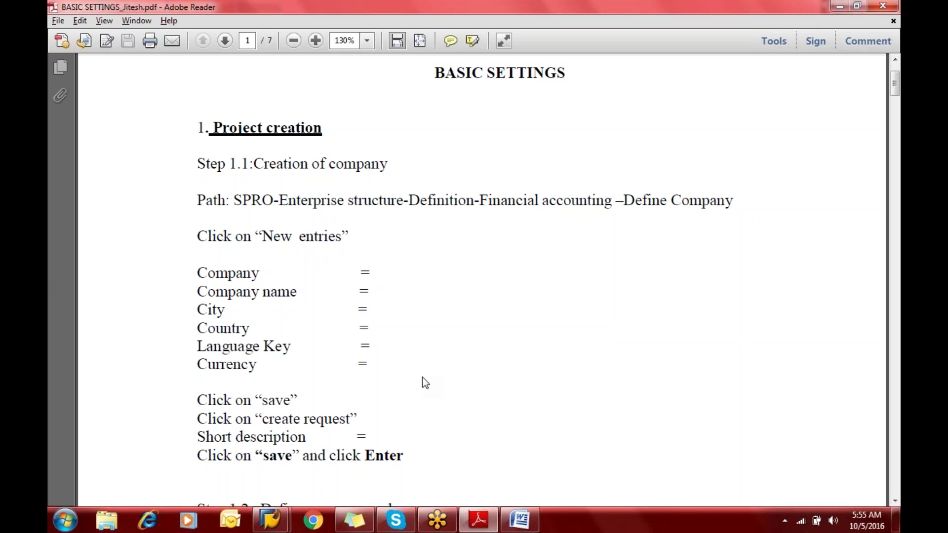
pyautogui.hotkey('alt', 'Tab')
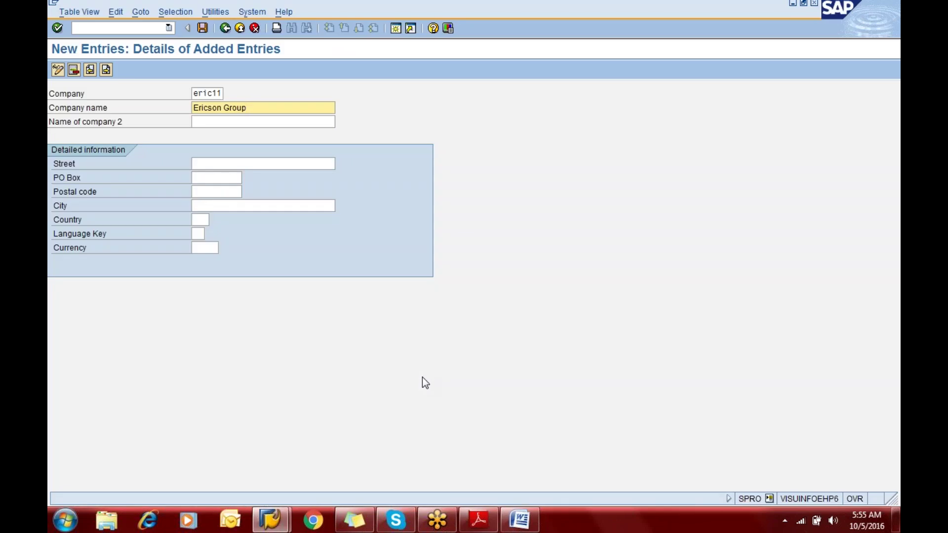
# Extend the company name to Ericson Group International and set City to New York
pyautogui.write('International')
pyautogui.press('Tab')
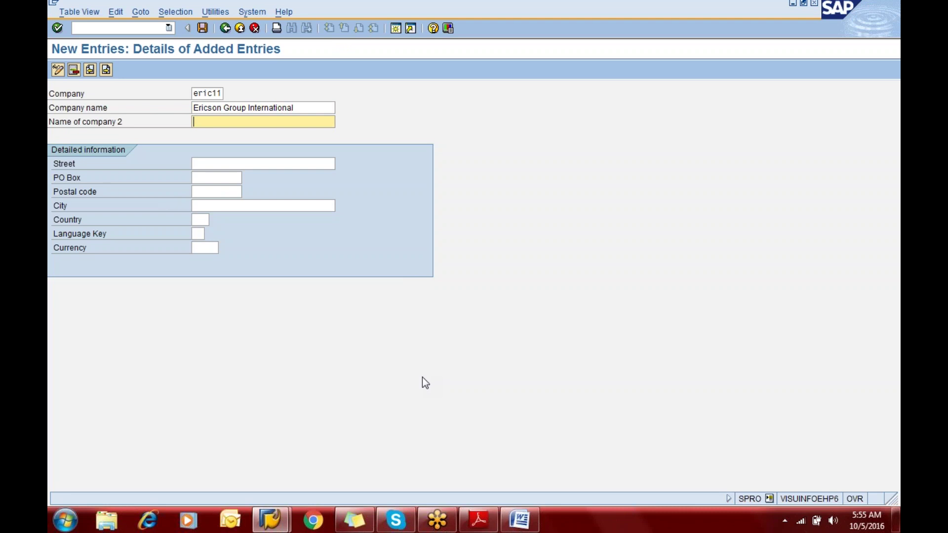
pyautogui.press('Tab')
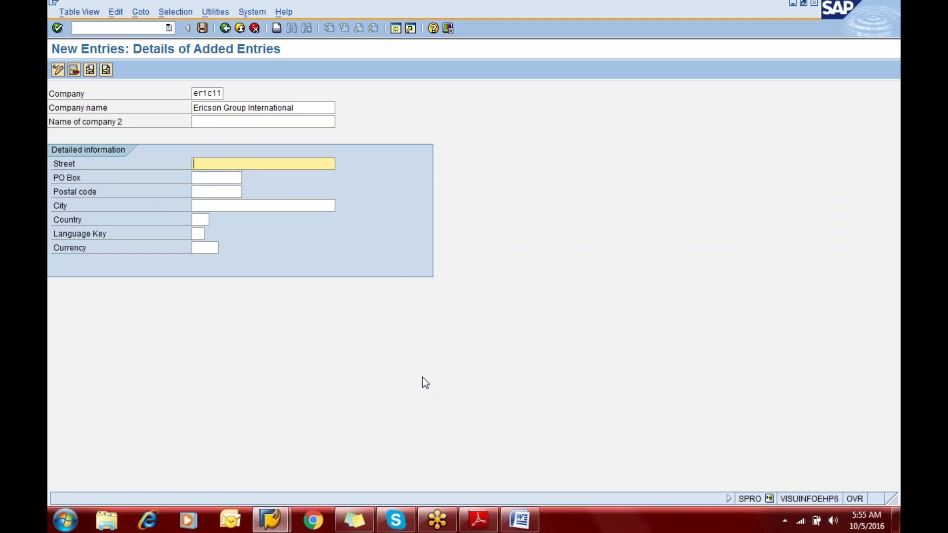
pyautogui.press('Tab')
pyautogui.press('Tab')
pyautogui.press('Tab')
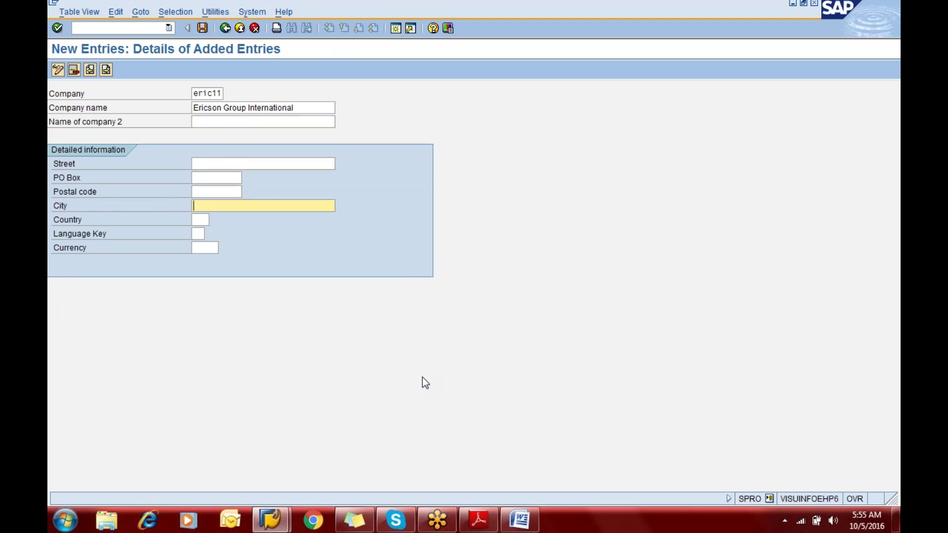
pyautogui.write('New')
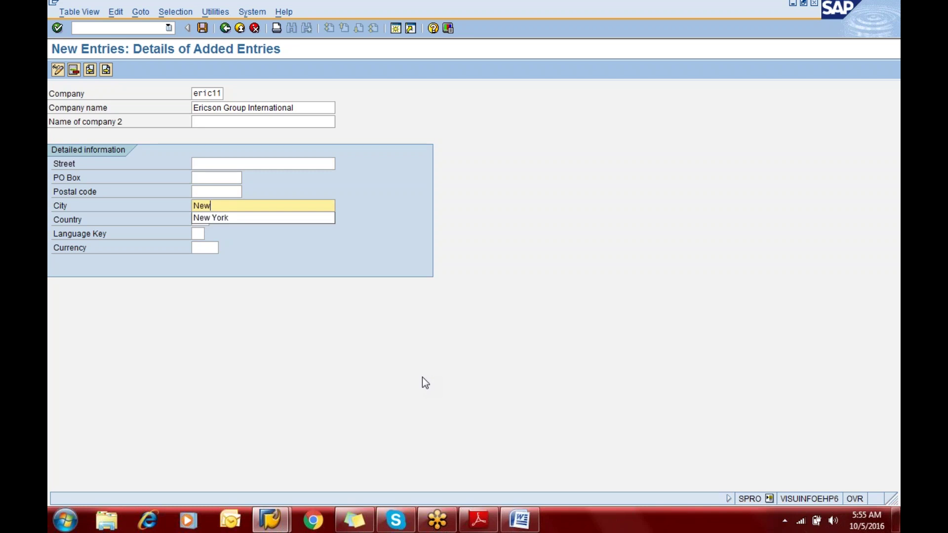
pyautogui.press('Down')
pyautogui.press('Tab')
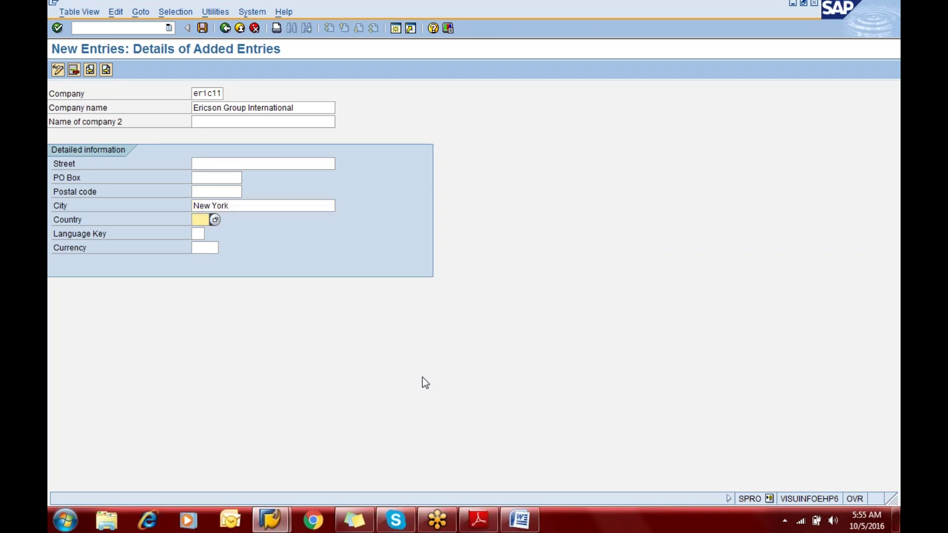
# Type us, en and usd into Country, Language Key and Currency, then erase all three
pyautogui.write('us')
pyautogui.press('Tab')
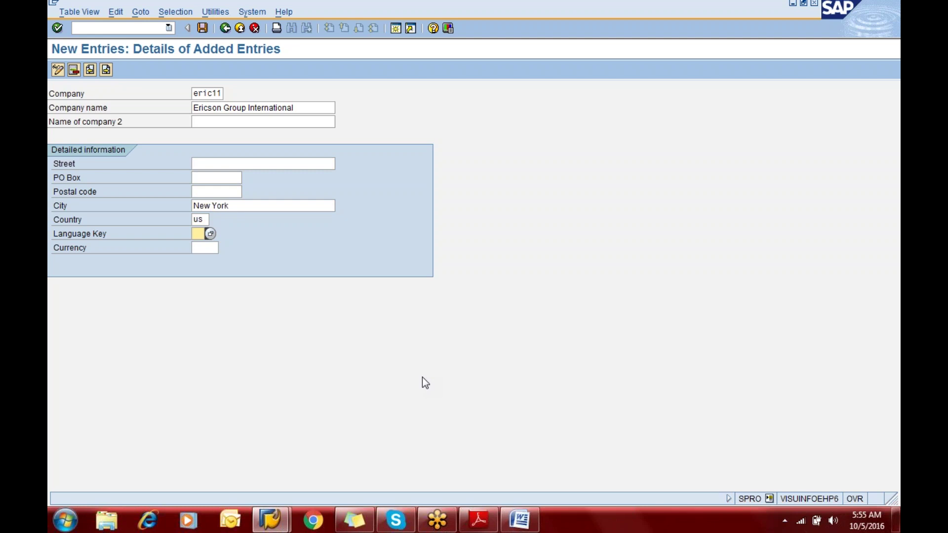
pyautogui.write('en')
pyautogui.press('Tab')
pyautogui.write('usd')
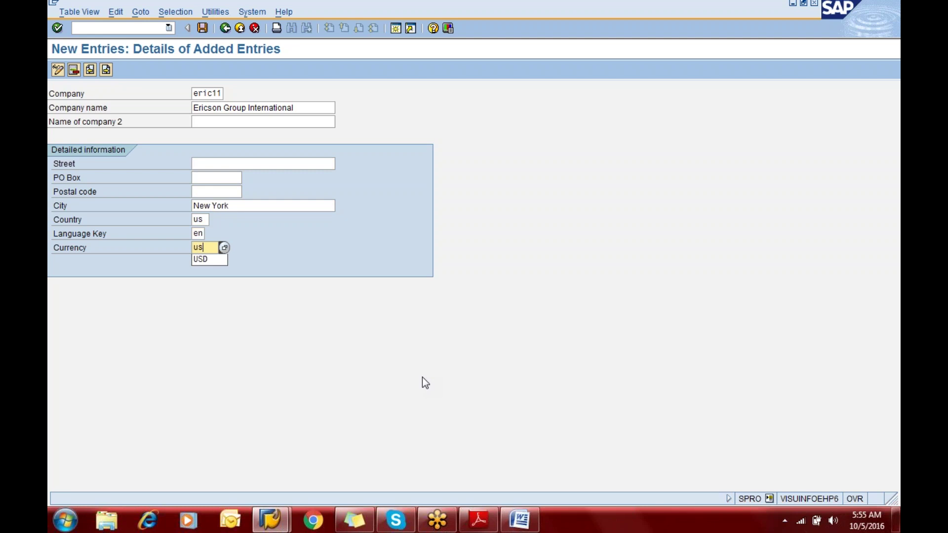
pyautogui.press('BackSpace')
pyautogui.press('BackSpace')
pyautogui.press('BackSpace')
pyautogui.hotkey('shift', 'Tab')
pyautogui.press('BackSpace')
pyautogui.press('BackSpace')
pyautogui.hotkey('shift', 'Tab')
pyautogui.press('BackSpace')
pyautogui.press('BackSpace')
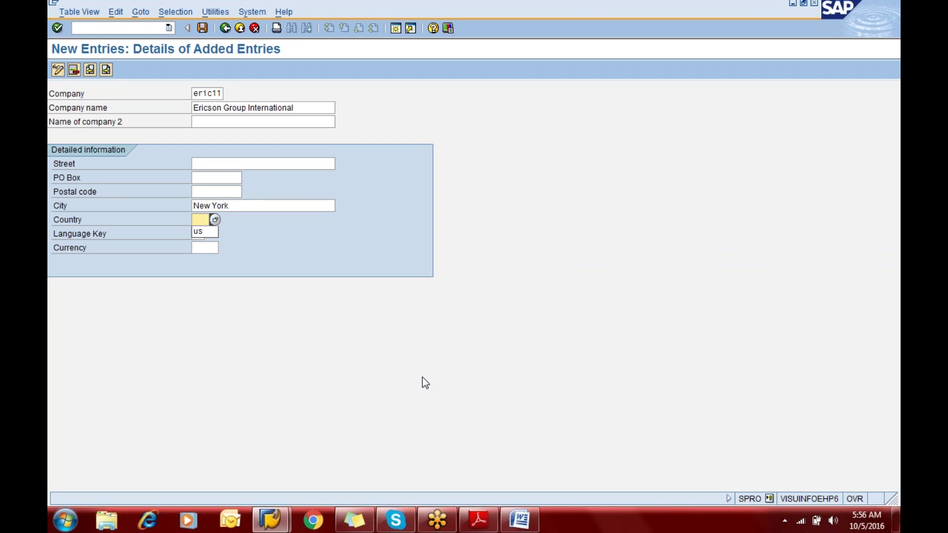
# Pick US (United States) as Country by searching 'united stat' in the country list
pyautogui.click(215, 221)
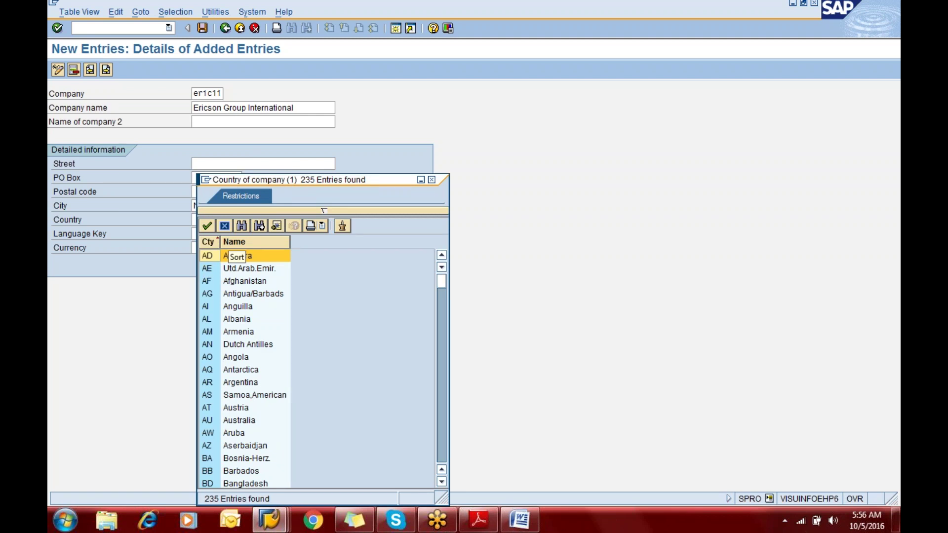
pyautogui.click(440, 446)
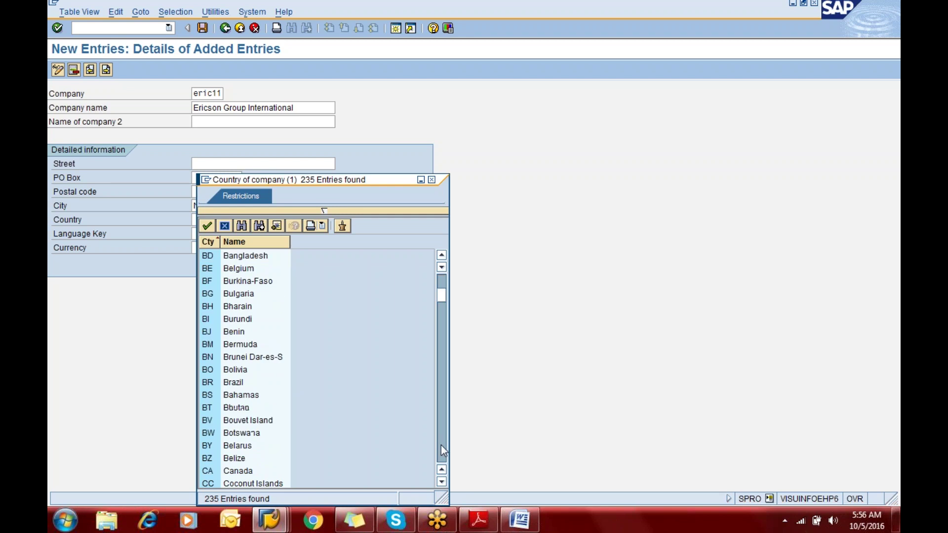
pyautogui.click(441, 445)
pyautogui.click(441, 445)
pyautogui.click(440, 445)
pyautogui.click(441, 445)
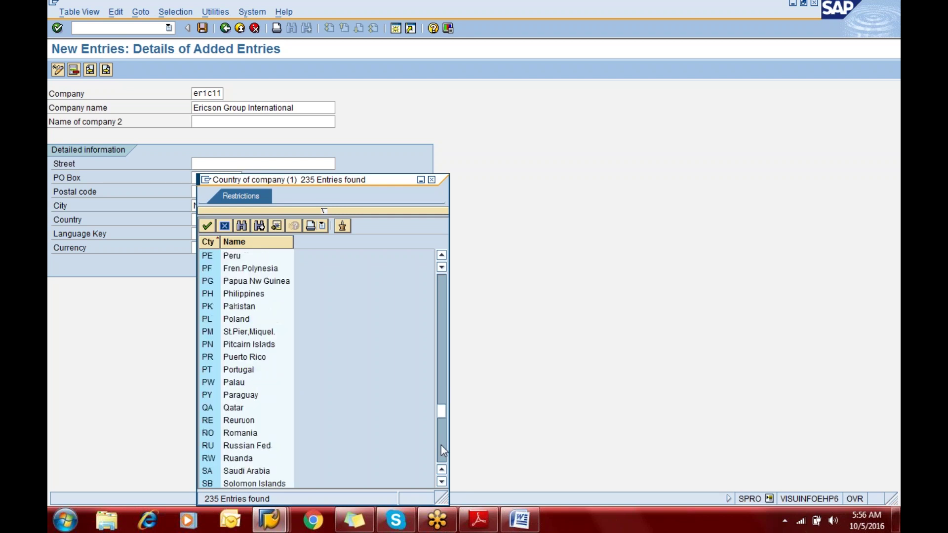
pyautogui.click(440, 445)
pyautogui.click(440, 445)
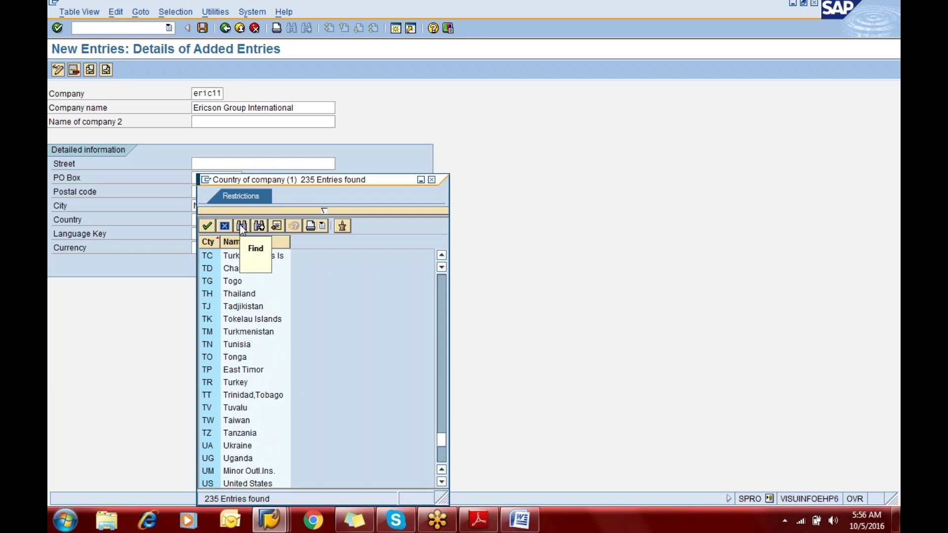
pyautogui.click(241, 226)
pyautogui.write('uni')
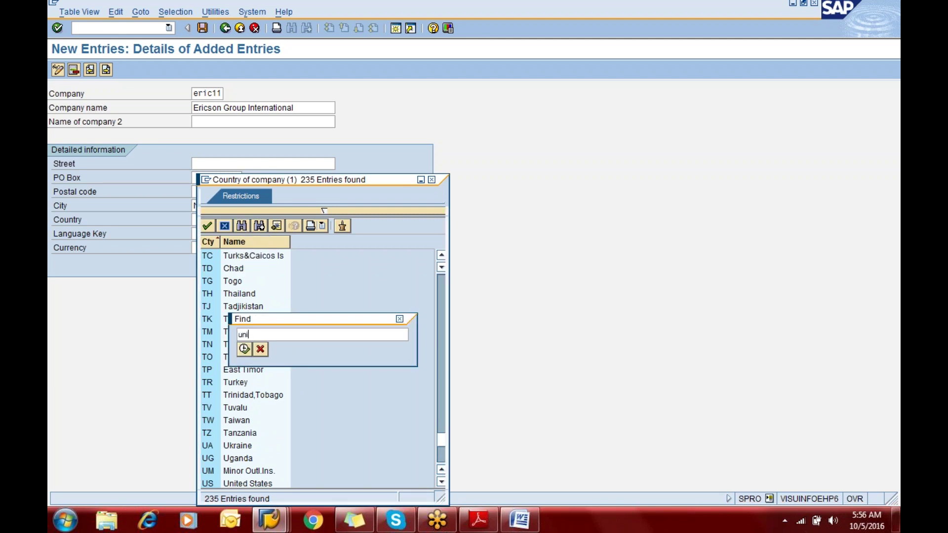
pyautogui.write('ted stat')
pyautogui.press('Return')
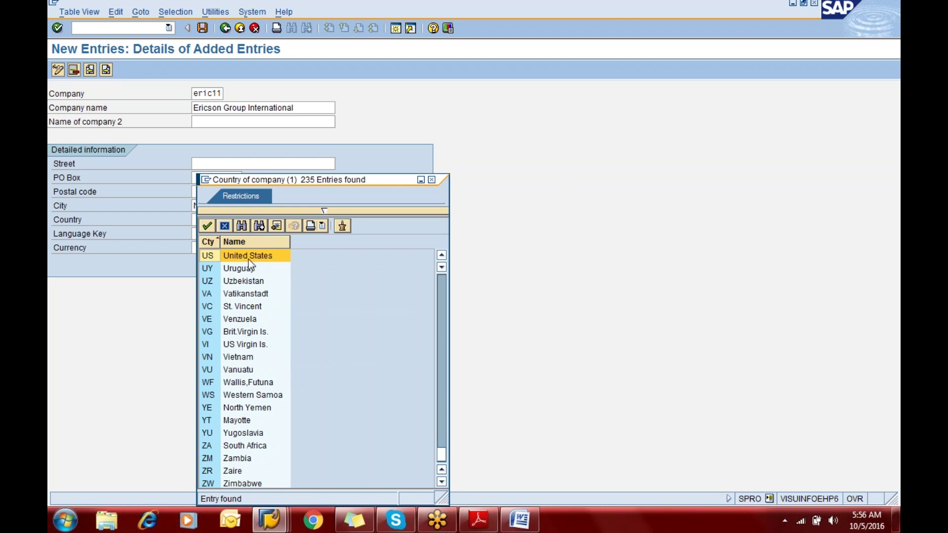
pyautogui.doubleClick(248, 260)
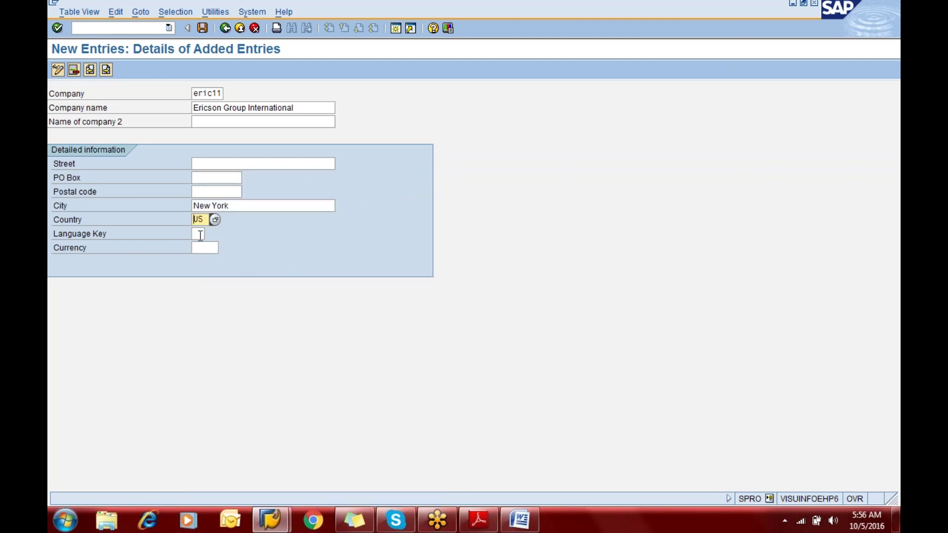
# Choose EN (English) as the Language Key from the language hit list
pyautogui.click(200, 234)
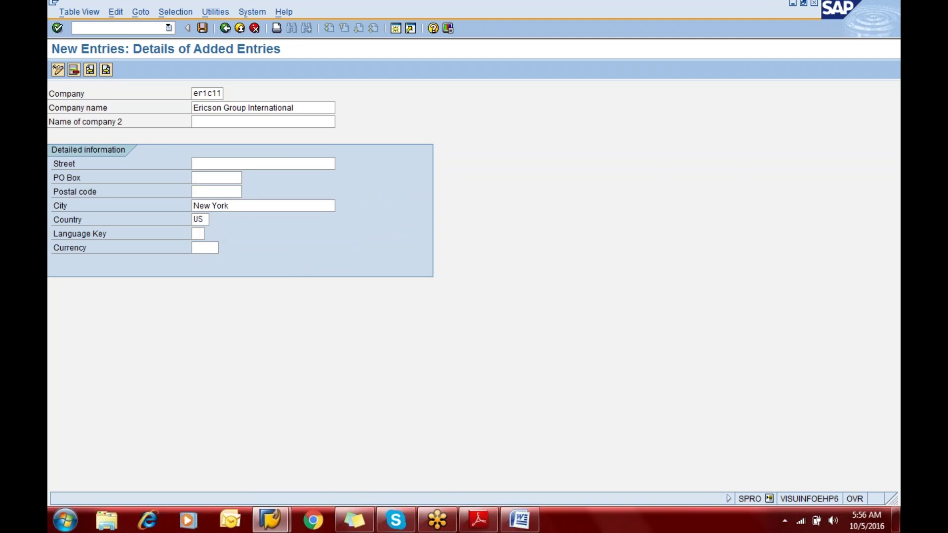
pyautogui.click(210, 235)
pyautogui.rightClick(208, 246)
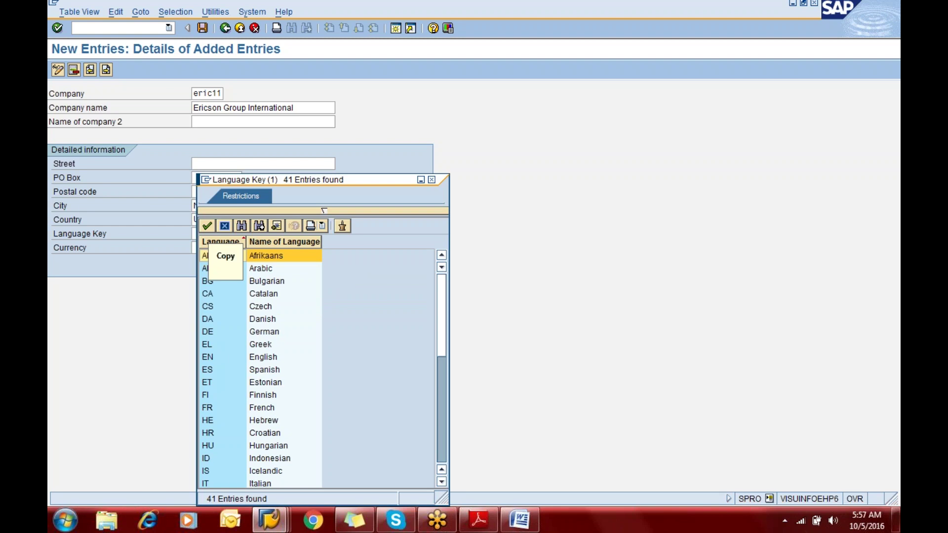
pyautogui.press('Escape')
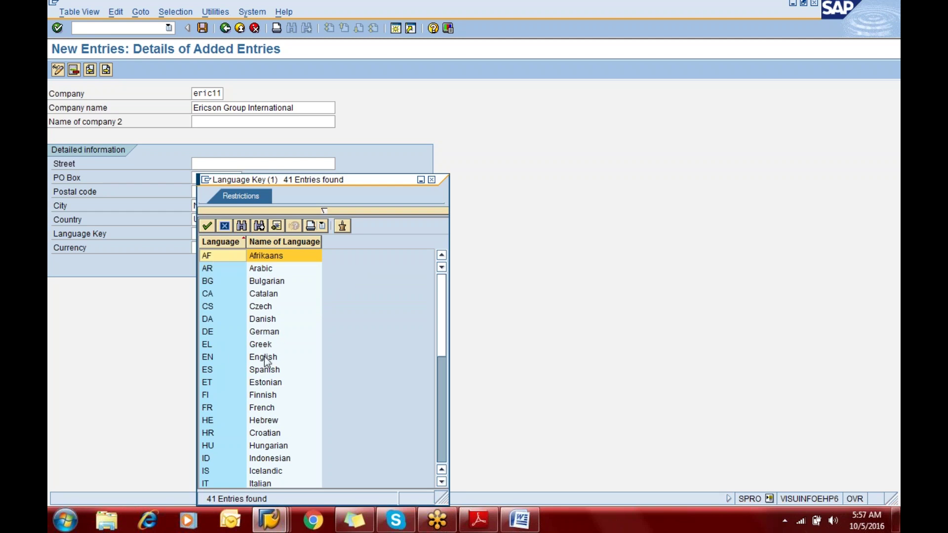
pyautogui.click(264, 358)
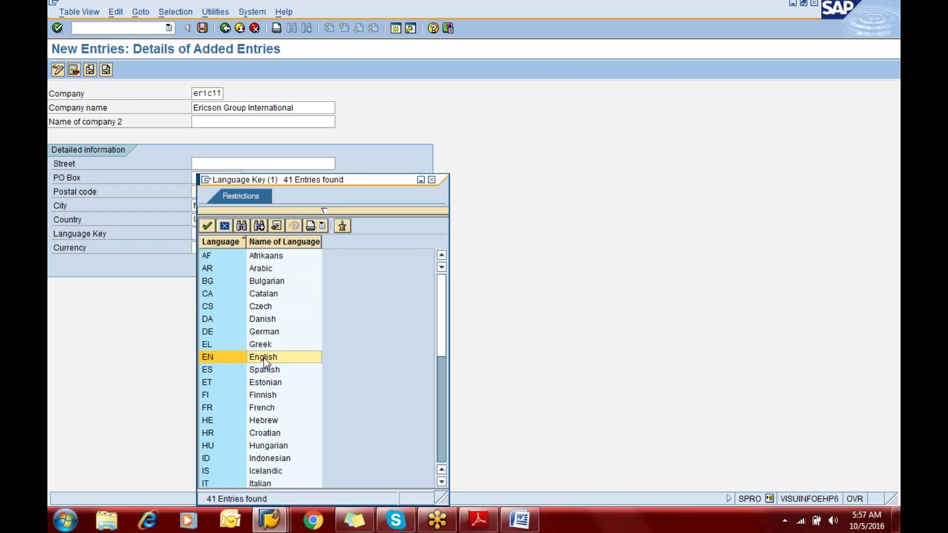
pyautogui.doubleClick(264, 357)
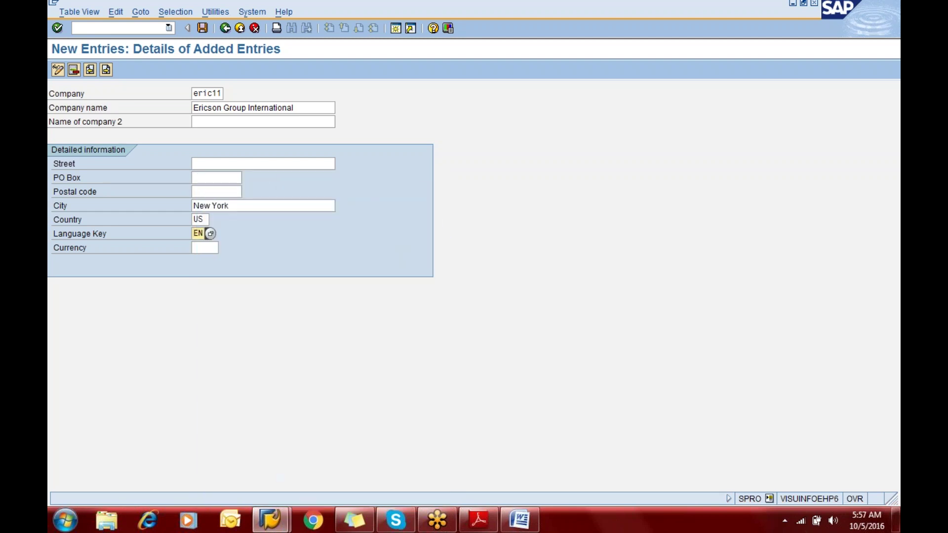
# Set Currency to USD via an F4 search for 'usd', then switch to the BASIC SETTINGS PDF
pyautogui.click(209, 248)
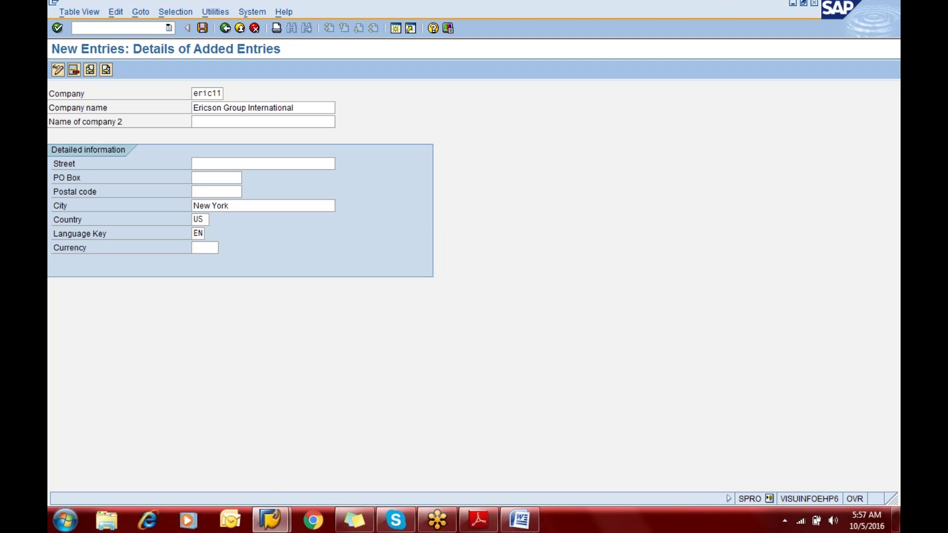
pyautogui.press('F4')
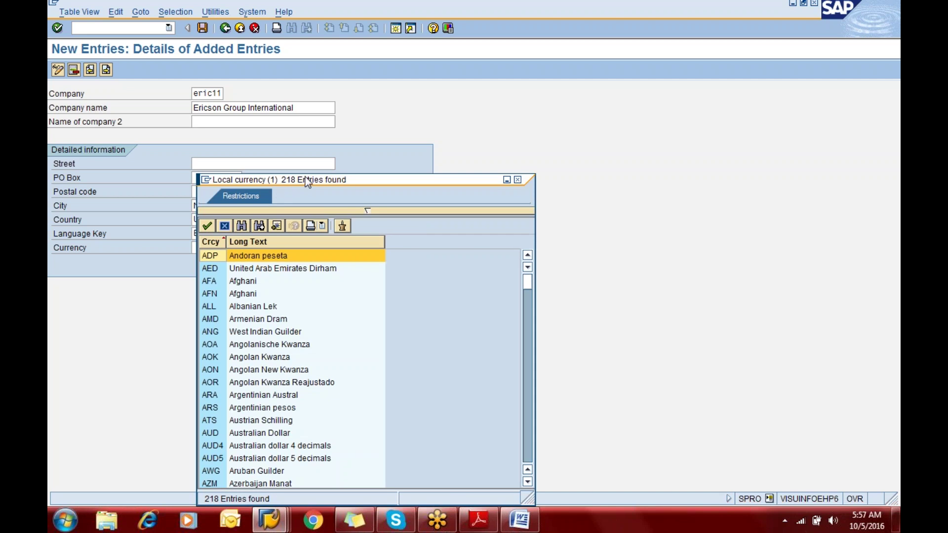
pyautogui.click(241, 227)
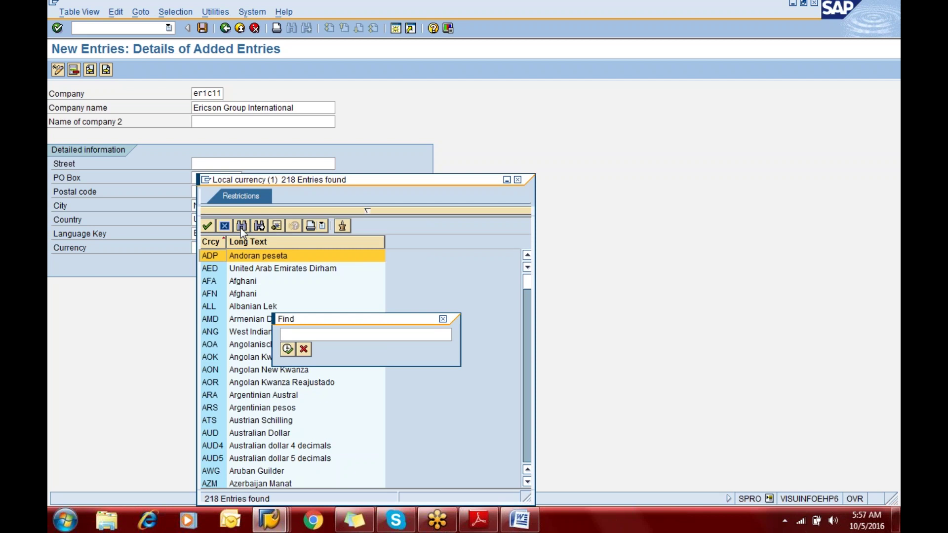
pyautogui.write('usd')
pyautogui.press('Return')
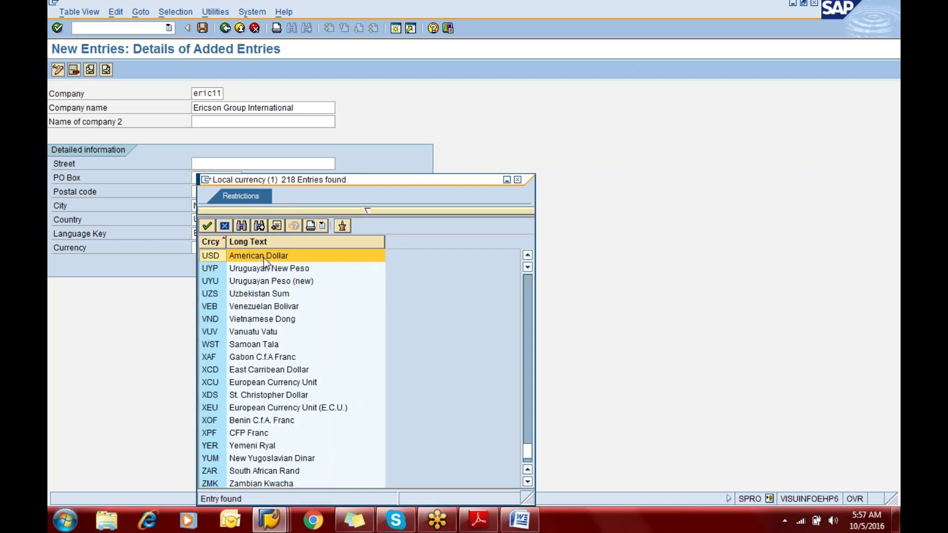
pyautogui.doubleClick(263, 258)
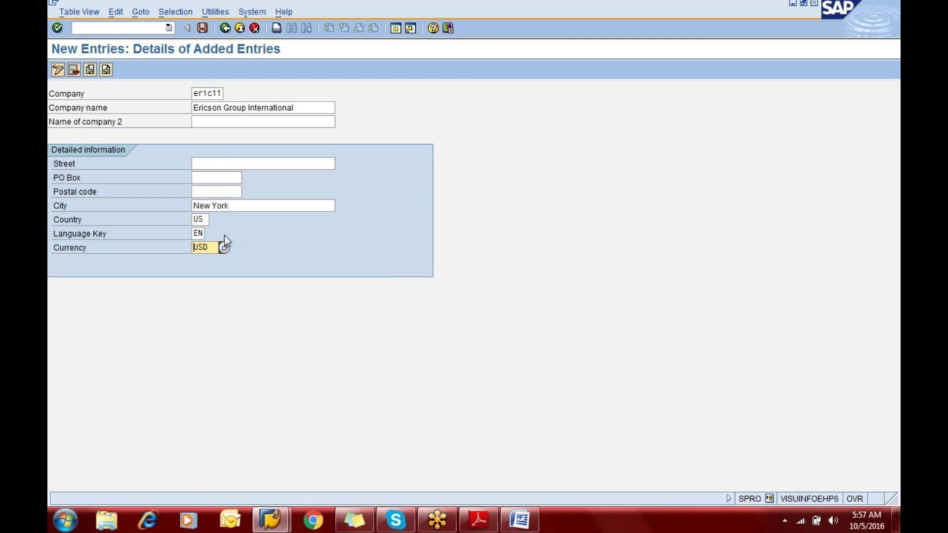
pyautogui.hotkey('alt', 'Tab')
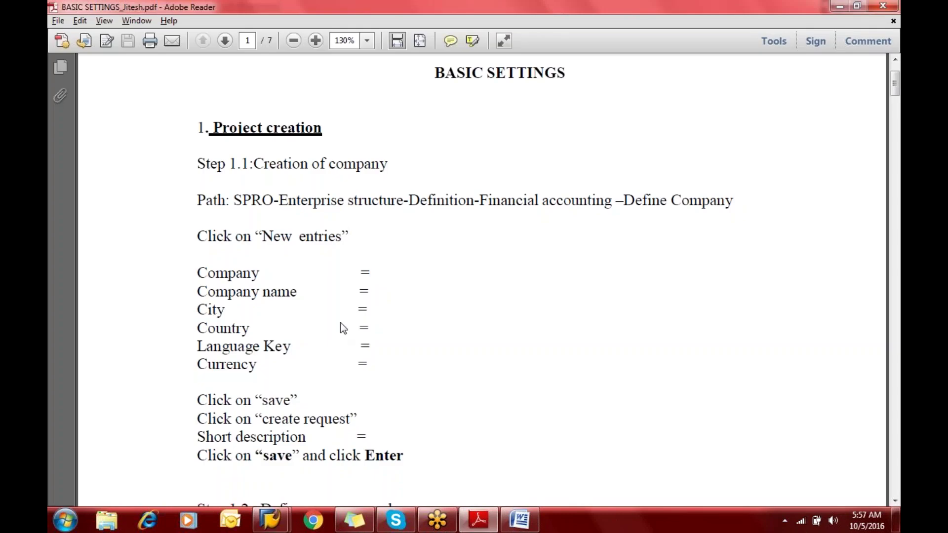
# Switch between the PDF's Step 1.1 and the filled-in eric11 company form
pyautogui.hotkey('alt', 'Tab')
pyautogui.hotkey('alt', 'Tab')
pyautogui.hotkey('alt', 'Tab')
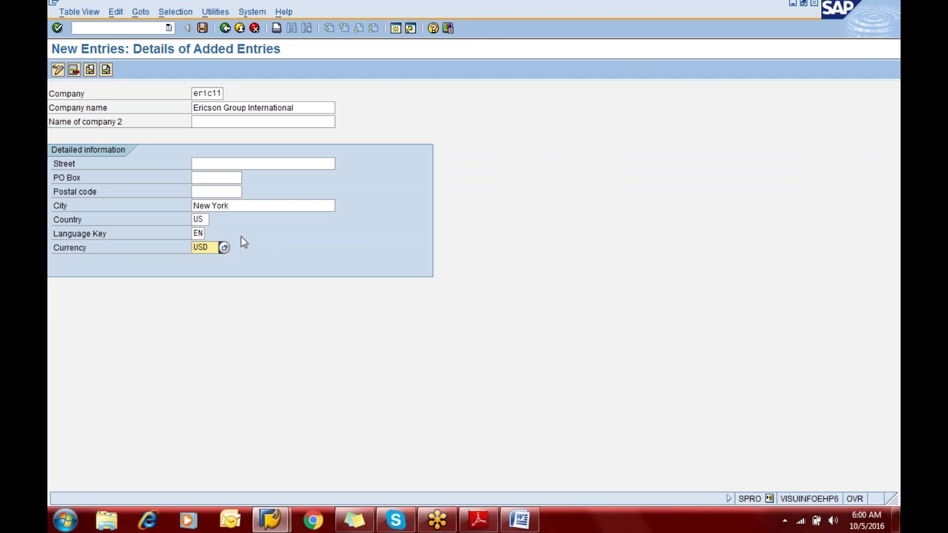
# Start a second SAP session and run OBY6 to show the Company Code Global Data overview
pyautogui.click(396, 29)
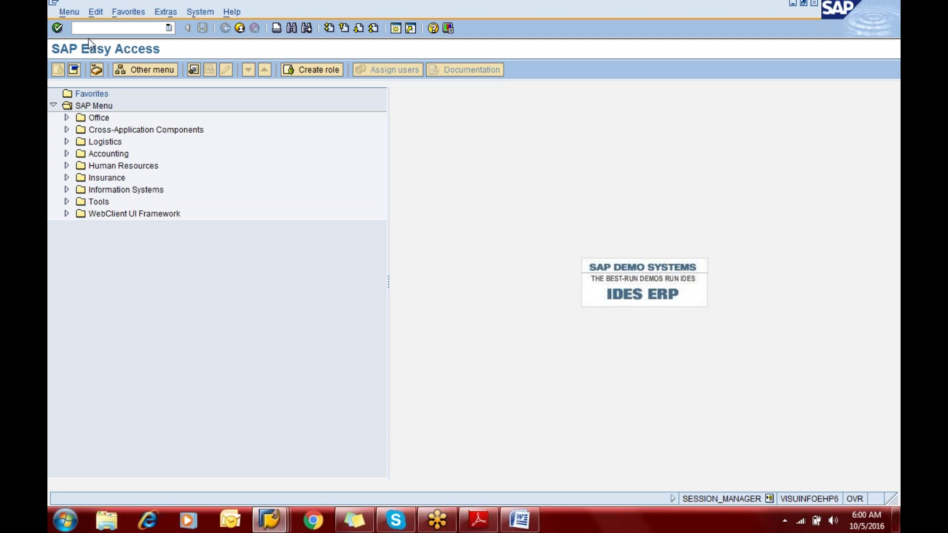
pyautogui.write('oby6')
pyautogui.press('Return')
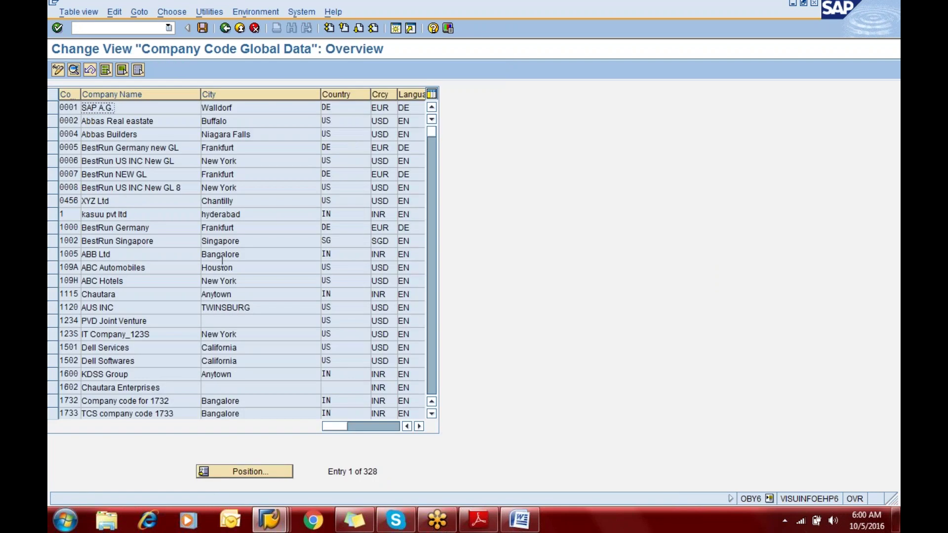
# Position the company code list at 'eric'
pyautogui.click(266, 473)
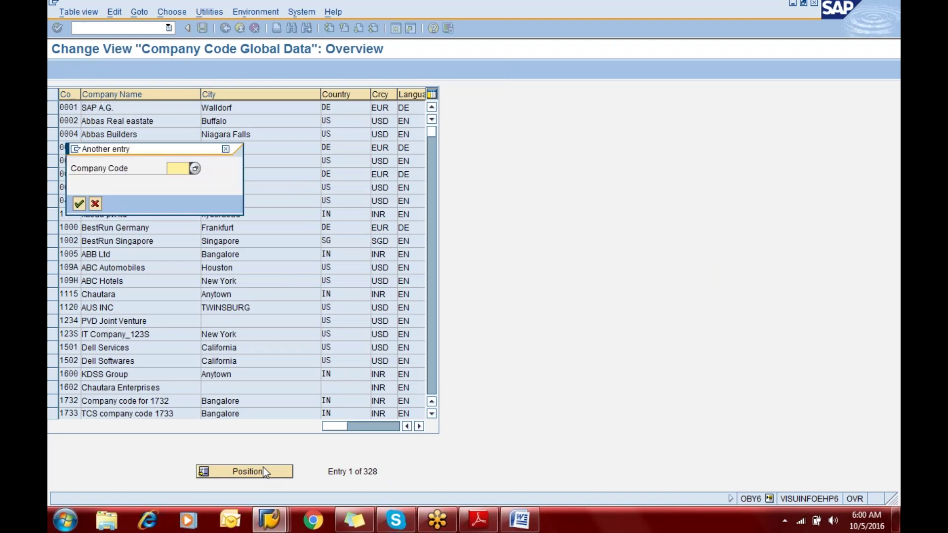
pyautogui.write('eric')
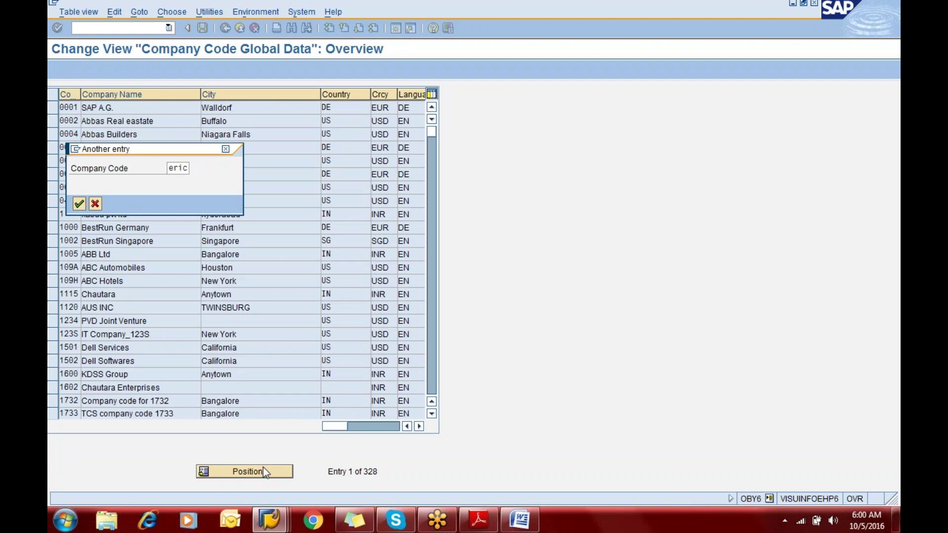
pyautogui.press('Return')
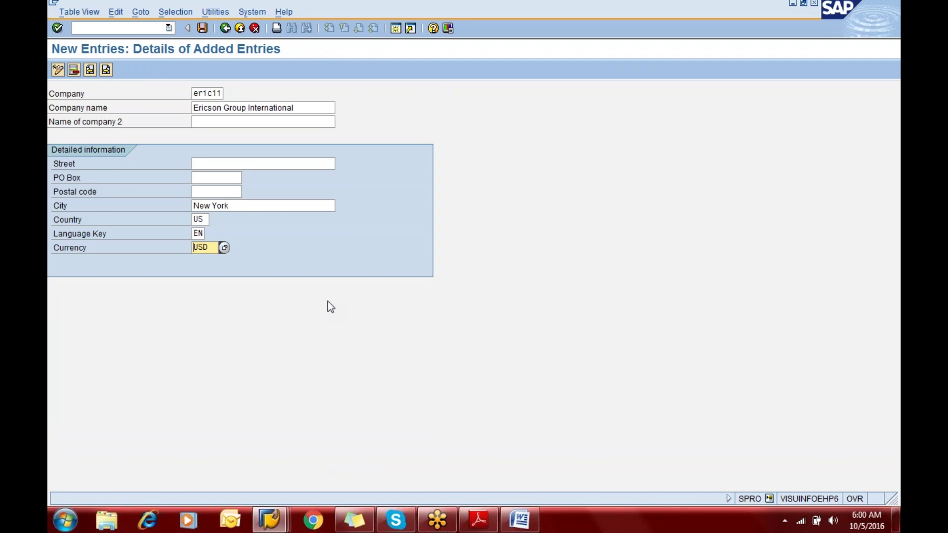
# Return to the first session's New Entries form for company eric11
pyautogui.hotkey('alt', 'Tab')
pyautogui.press('Escape')
pyautogui.hotkey('alt', 'Tab')
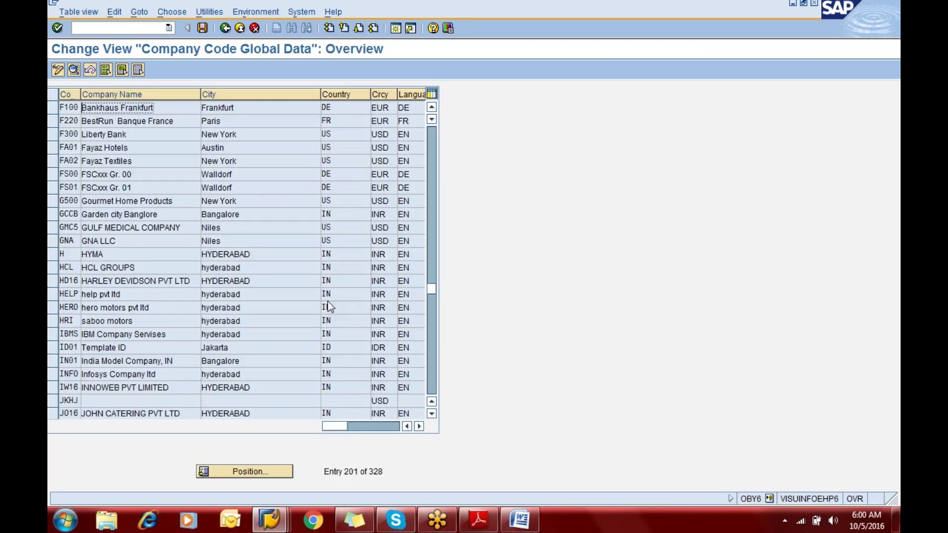
pyautogui.hotkey('alt', 'Tab')
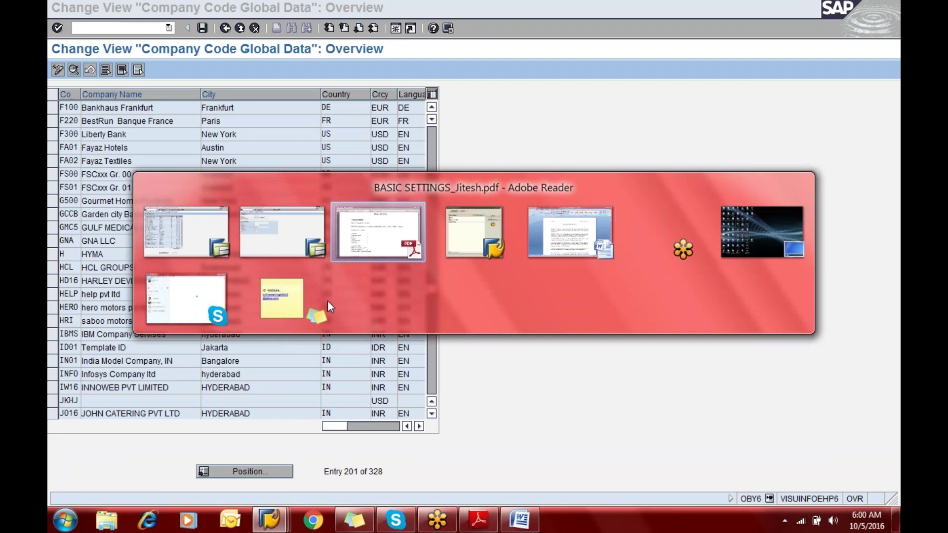
pyautogui.press('Tab')
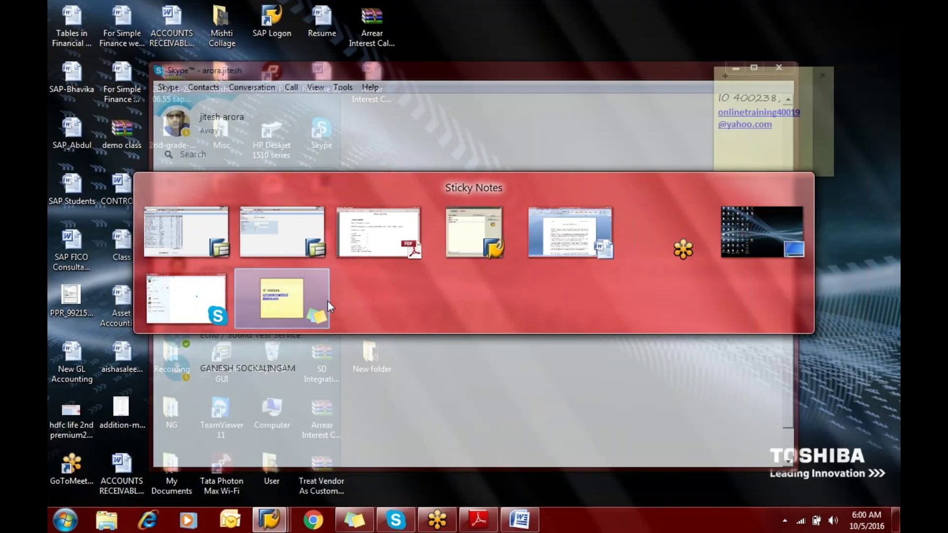
pyautogui.hotkey('alt', 'Tab')
pyautogui.press('Tab')
pyautogui.press('Tab')
pyautogui.press('Tab')
pyautogui.press('Tab')
pyautogui.press('Tab')
pyautogui.press('Tab')
pyautogui.press('Tab')
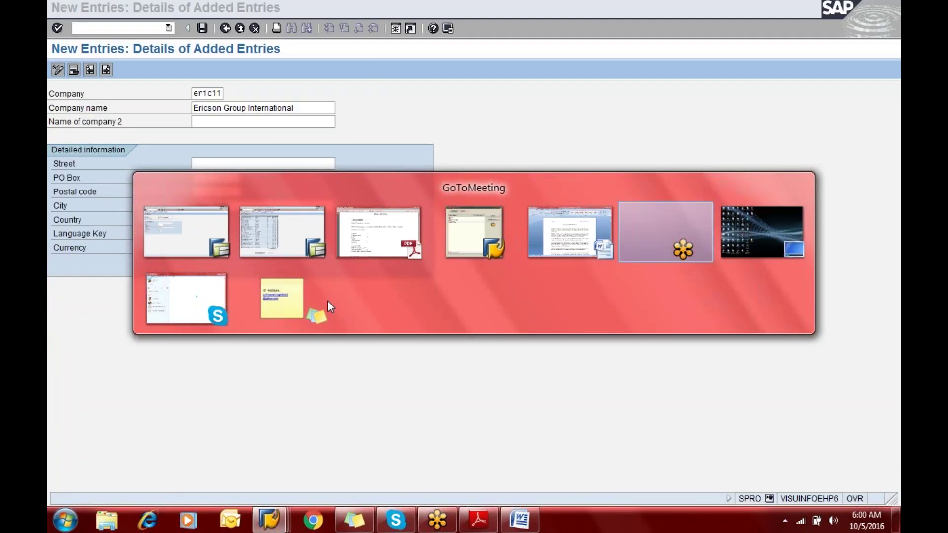
pyautogui.press('Tab')
pyautogui.press('Tab')
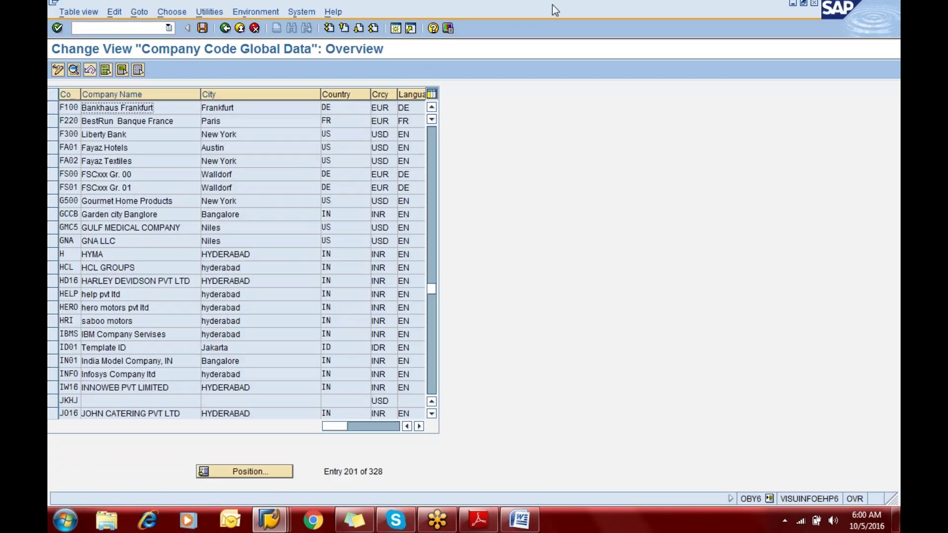
pyautogui.click(842, 20)
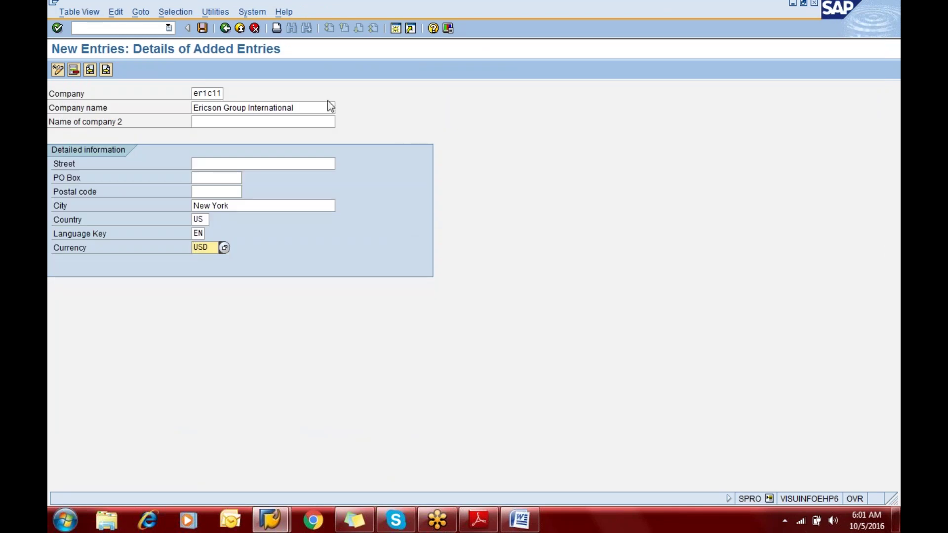
# Save company ERIC11, Ericson Group International (New York, US, USD), to trigger the customizing request prompt
pyautogui.click(203, 27)
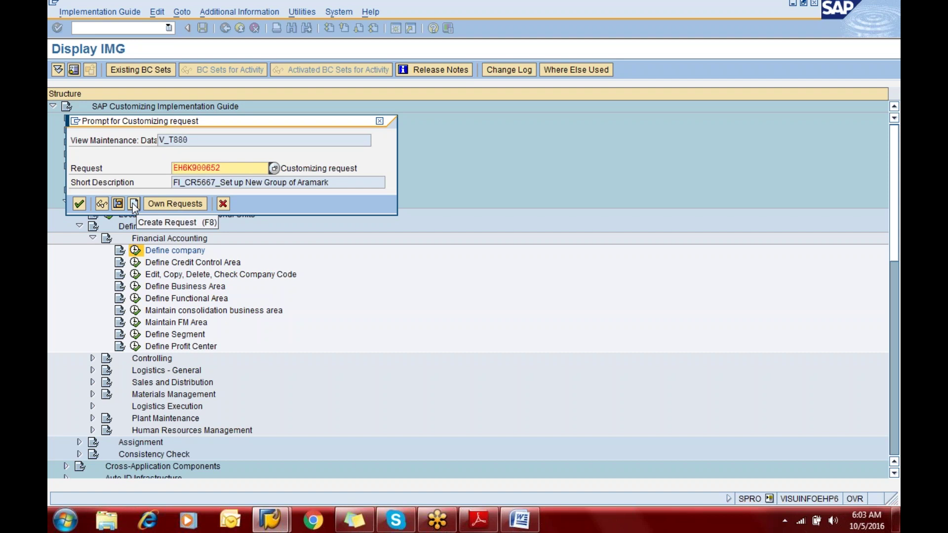
pyautogui.hotkey('alt', 'Tab')
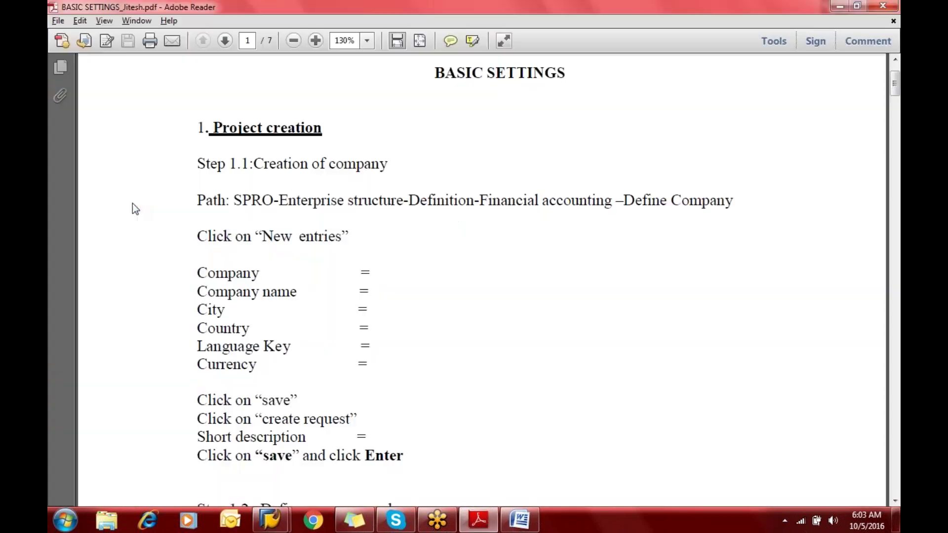
pyautogui.scroll(-5, 132, 203)
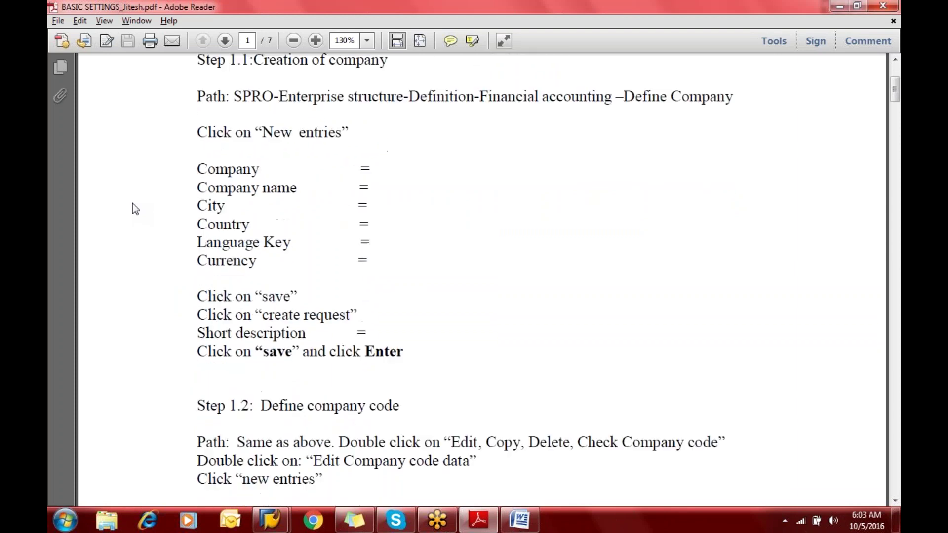
pyautogui.scroll(-1, 132, 203)
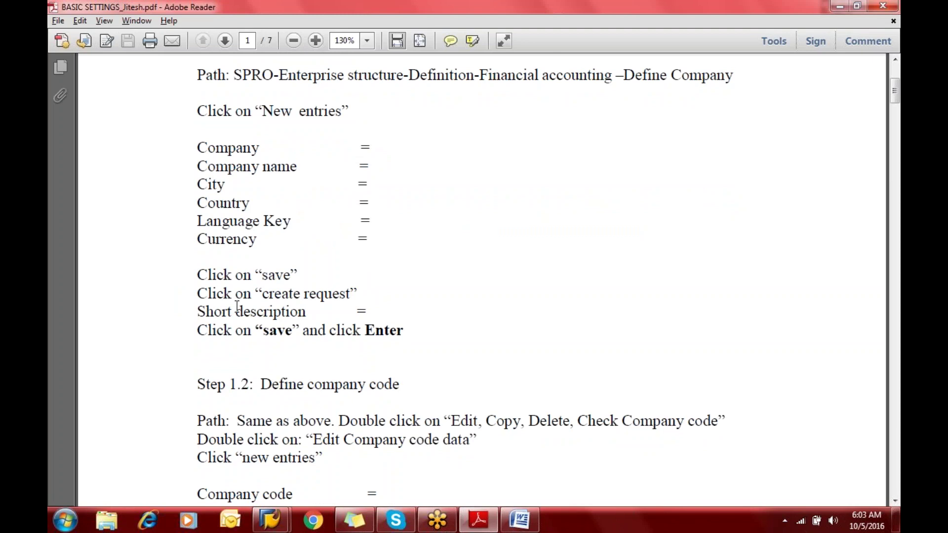
pyautogui.hotkey('alt', 'Tab')
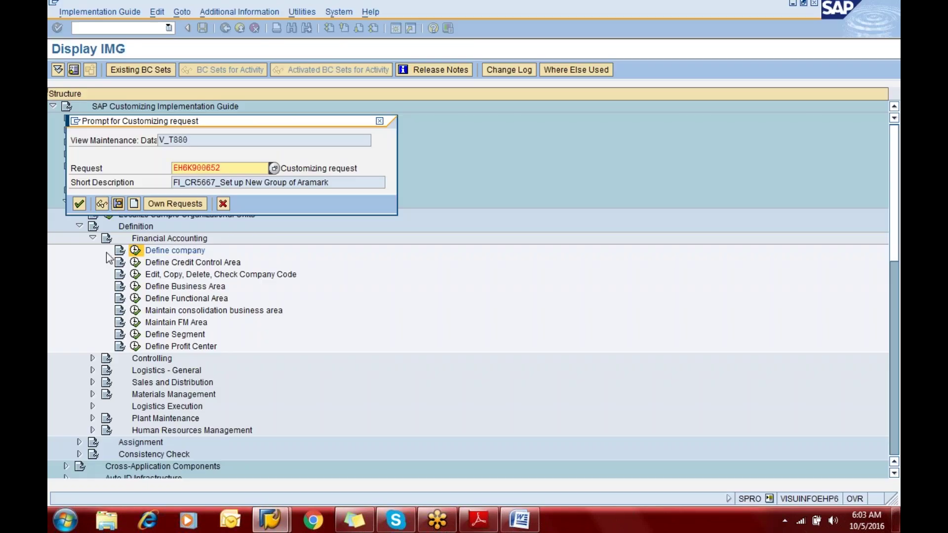
# Create customizing request 'ERIC Project - Support- FI', which becomes EH6K900766 in the prompt
pyautogui.click(134, 204)
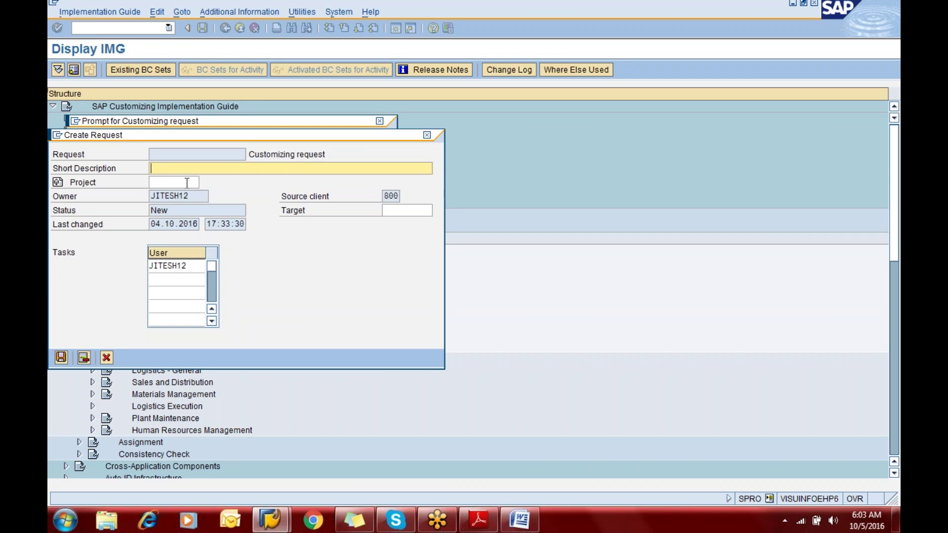
pyautogui.write('ERIC Project - Support')
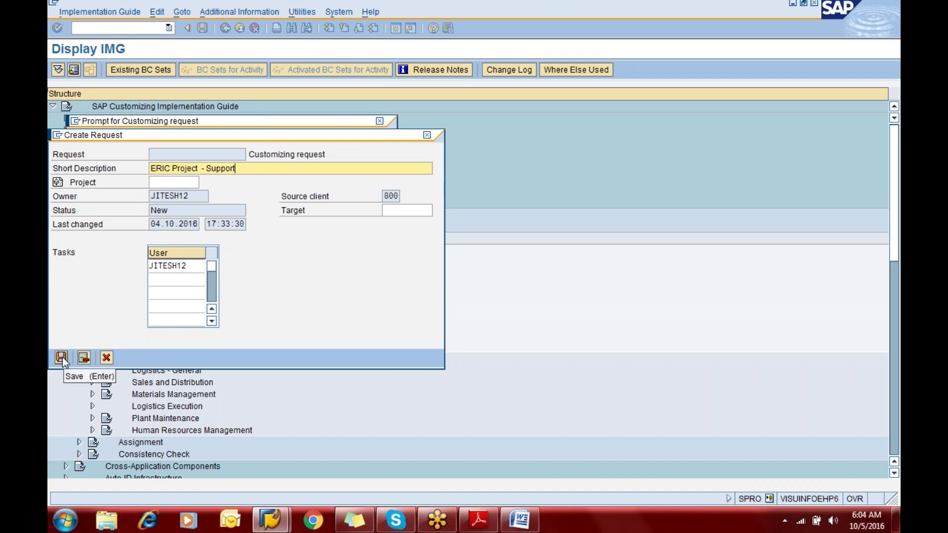
pyautogui.write('-')
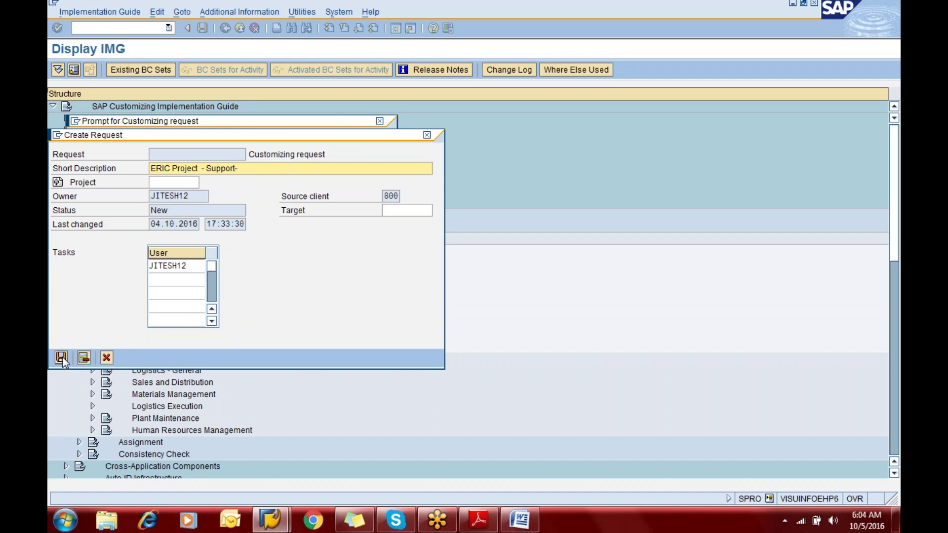
pyautogui.write(' FI')
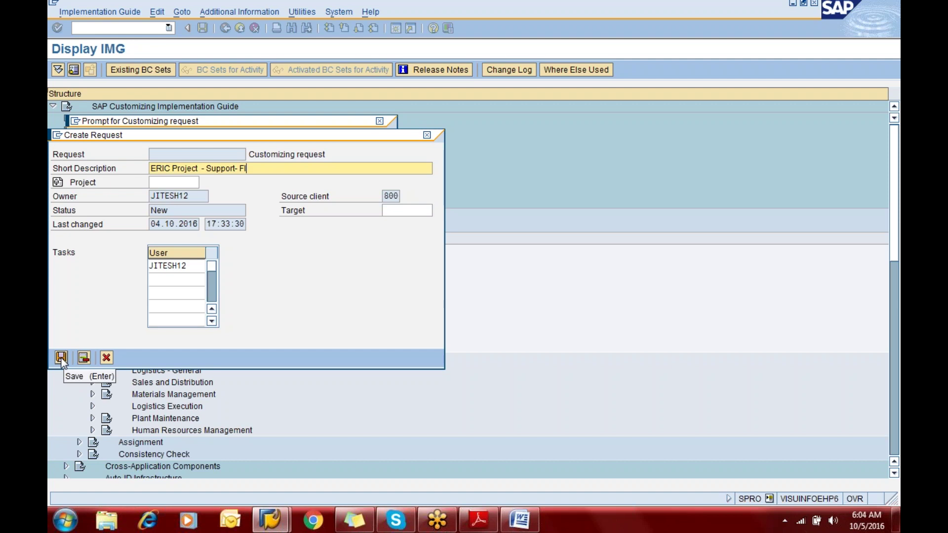
pyautogui.click(62, 357)
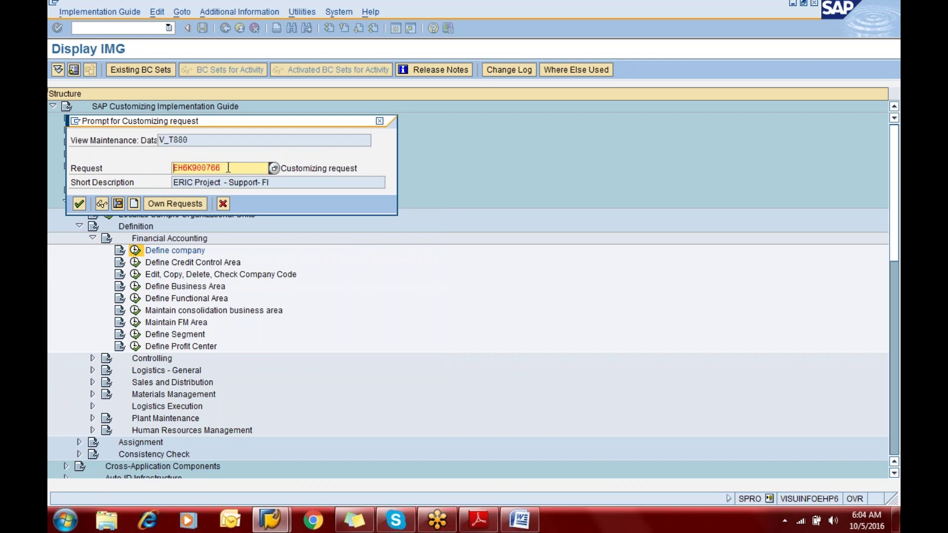
# Confirm request EH6K900766 to finish saving ERIC11, then open another SAP session
pyautogui.click(79, 202)
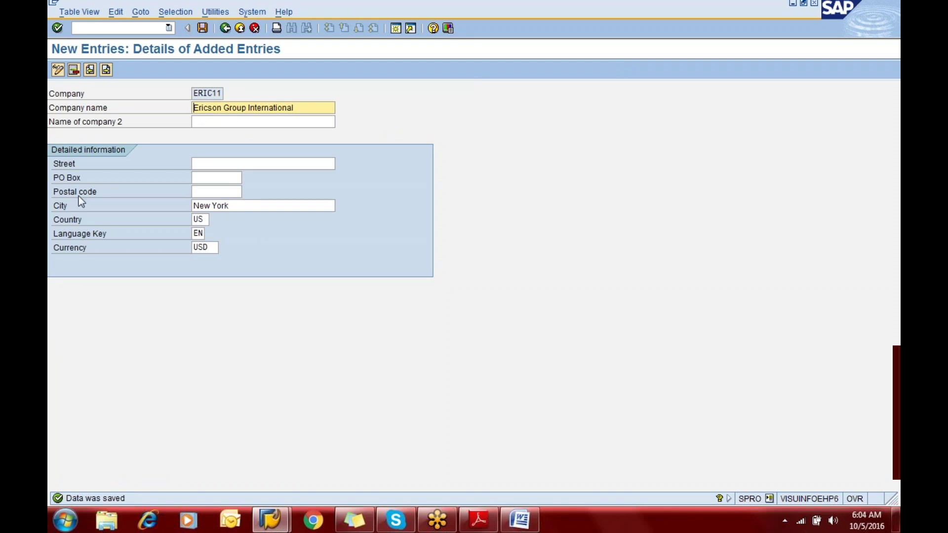
pyautogui.click(97, 30)
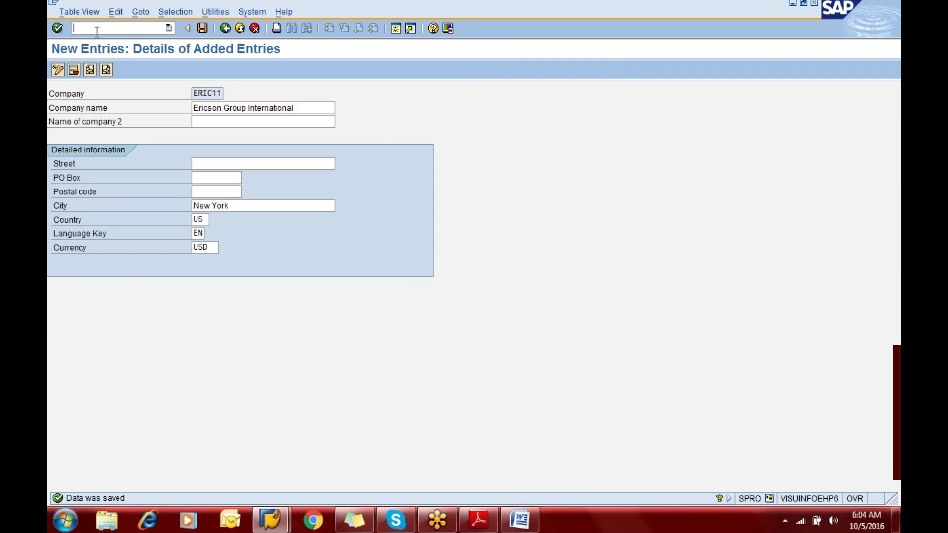
pyautogui.write('/n')
pyautogui.press('BackSpace')
pyautogui.press('BackSpace')
pyautogui.click(394, 28)
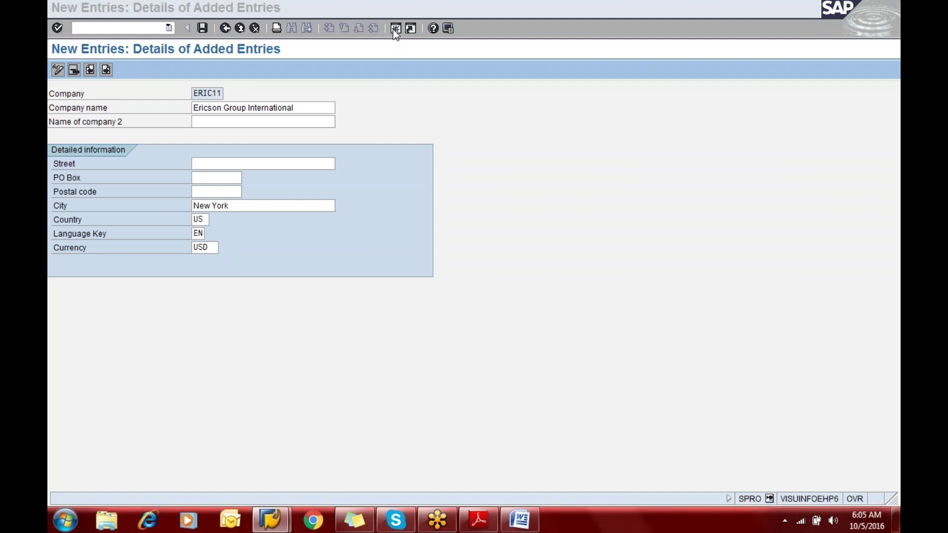
# Run se10 in the new session to start the Transport Organizer
pyautogui.write('s')
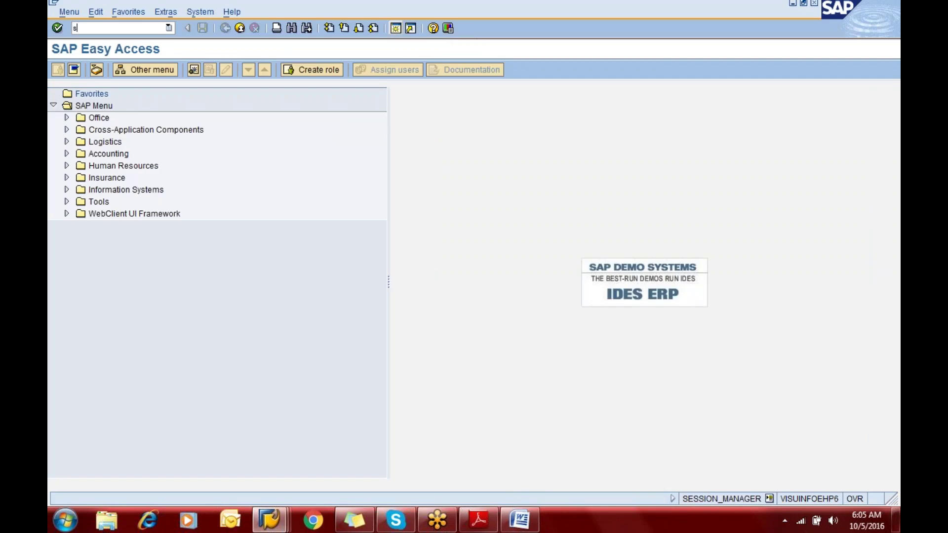
pyautogui.write('e10')
pyautogui.press('Return')
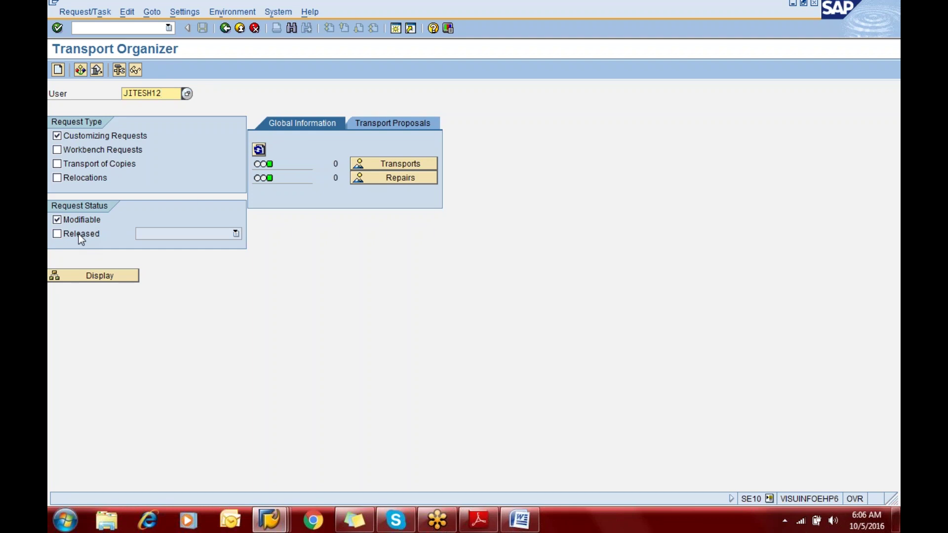
# Display the modifiable customizing requests, including EH6K900766 ERIC Project - Support- FI
pyautogui.click(98, 278)
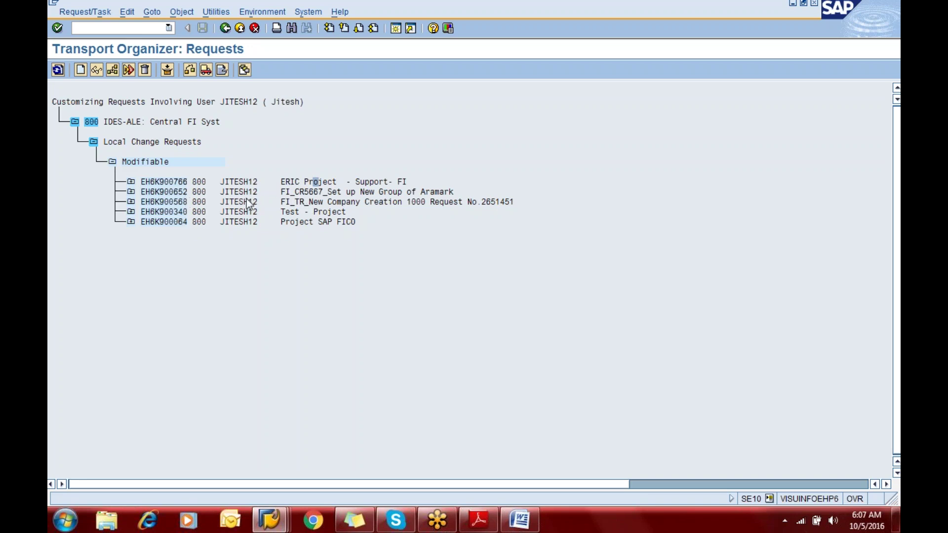
# Expand EH6K900766 through Customizing Task, Define company, V_T880 and T880 to find 800ERIC11
pyautogui.click(130, 182)
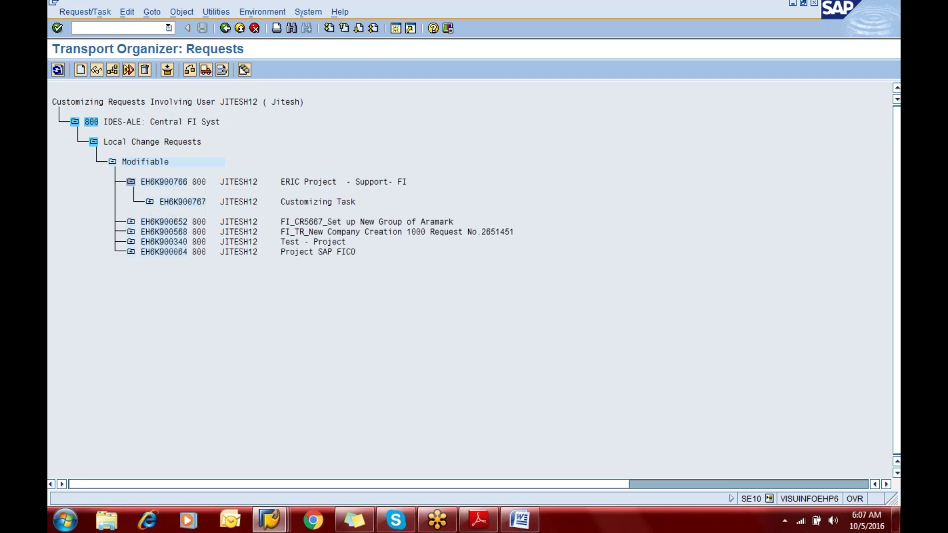
pyautogui.click(150, 202)
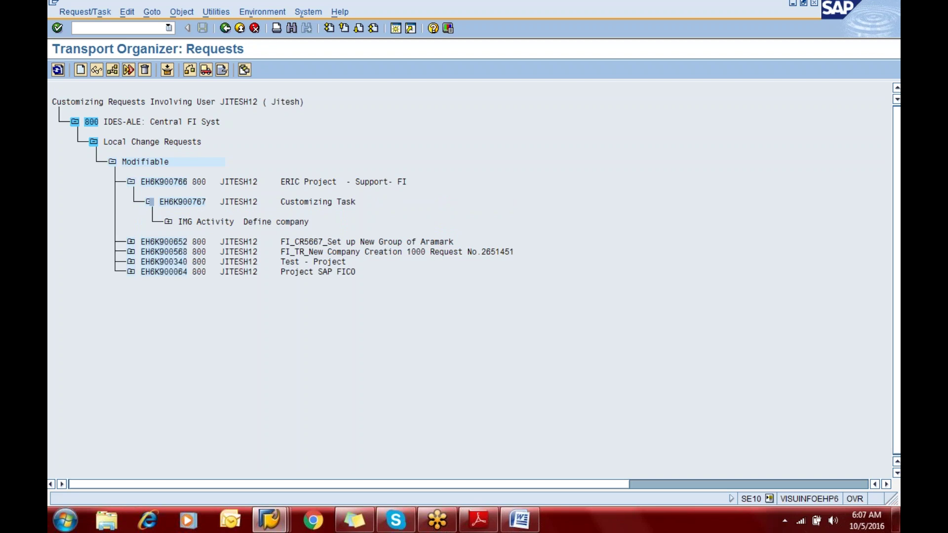
pyautogui.click(169, 222)
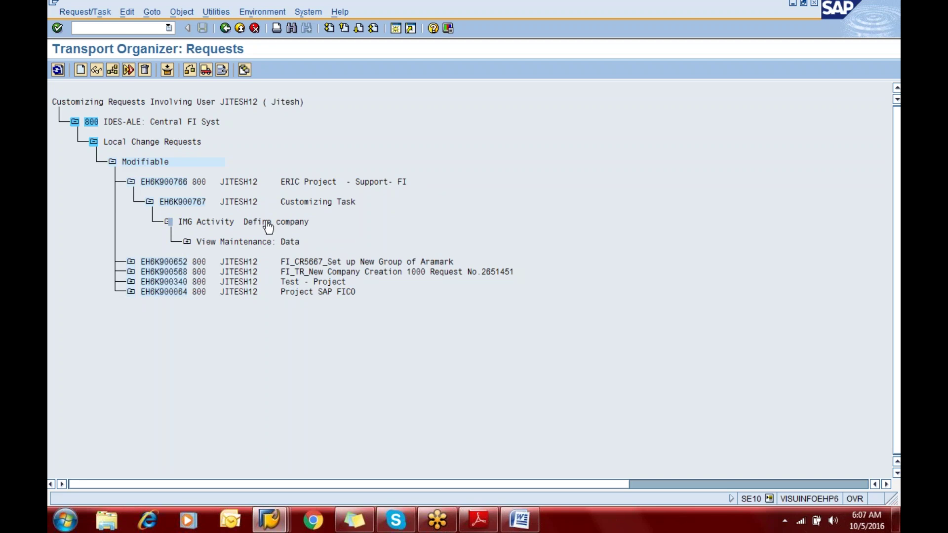
pyautogui.click(188, 242)
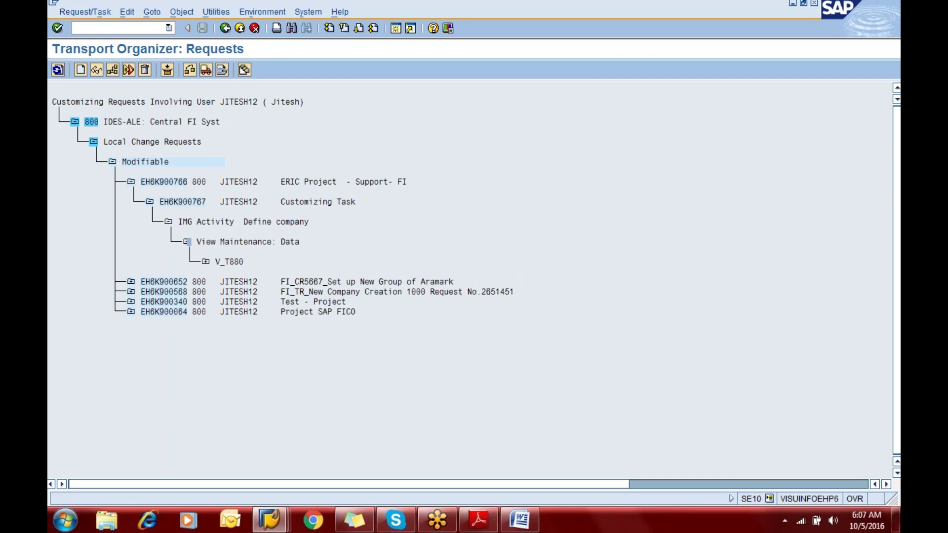
pyautogui.click(205, 262)
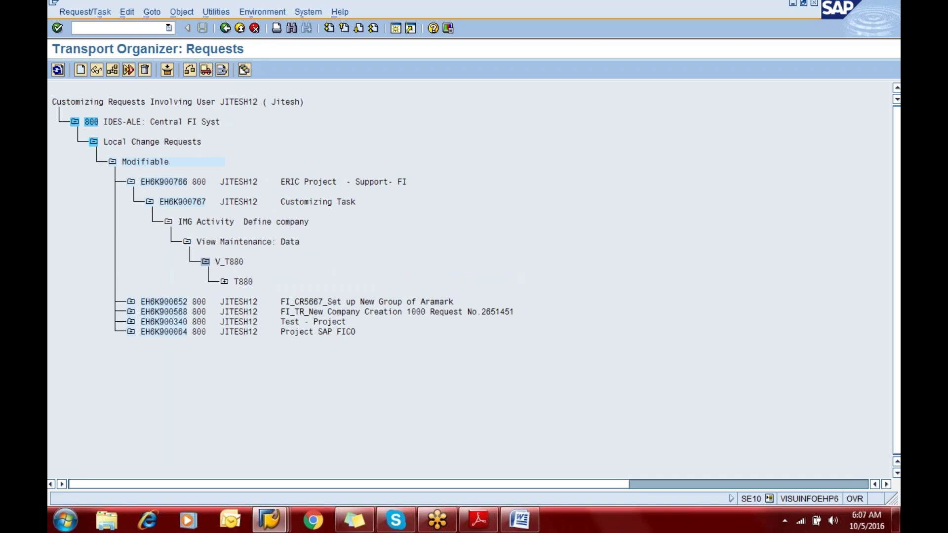
pyautogui.click(224, 282)
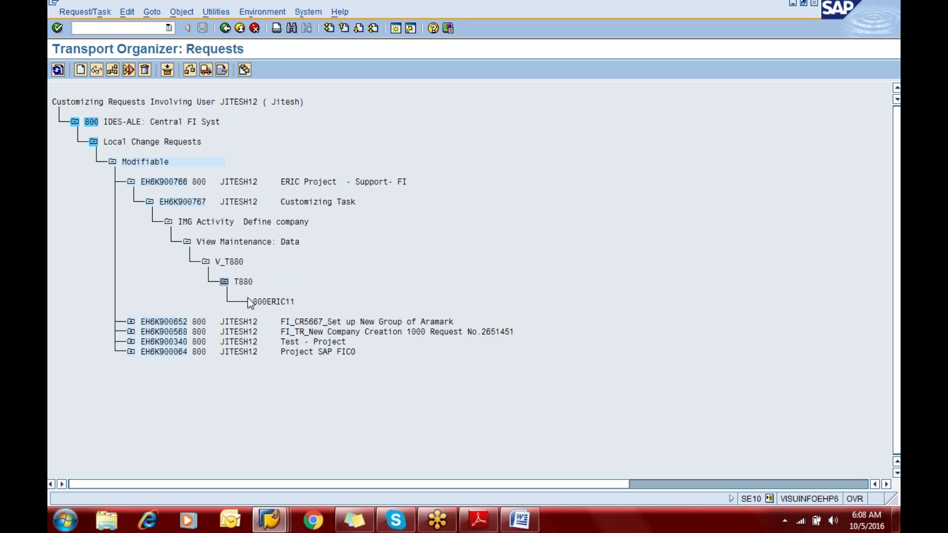
pyautogui.click(276, 302)
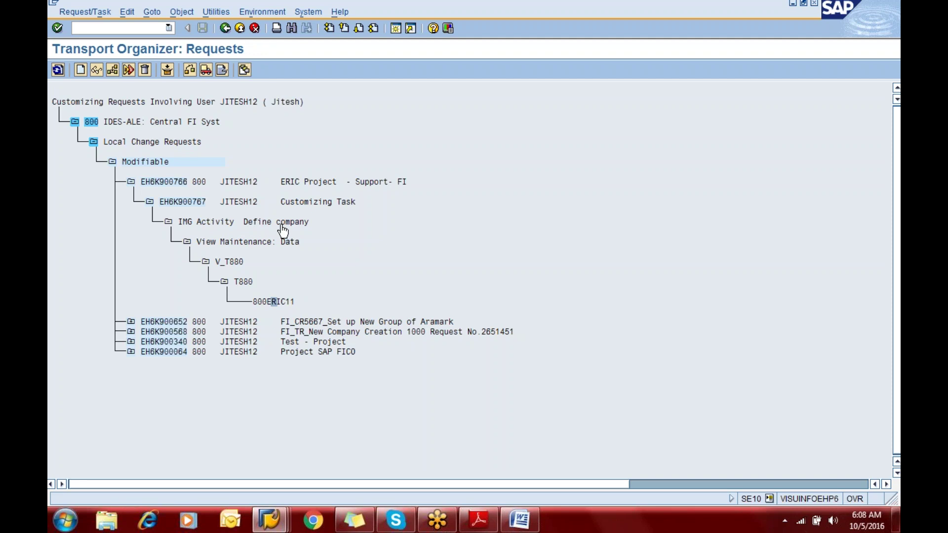
# Collapse the Customizing Task and ERIC Project request in the Requests tree, then go back to Transport Organizer
pyautogui.click(518, 528)
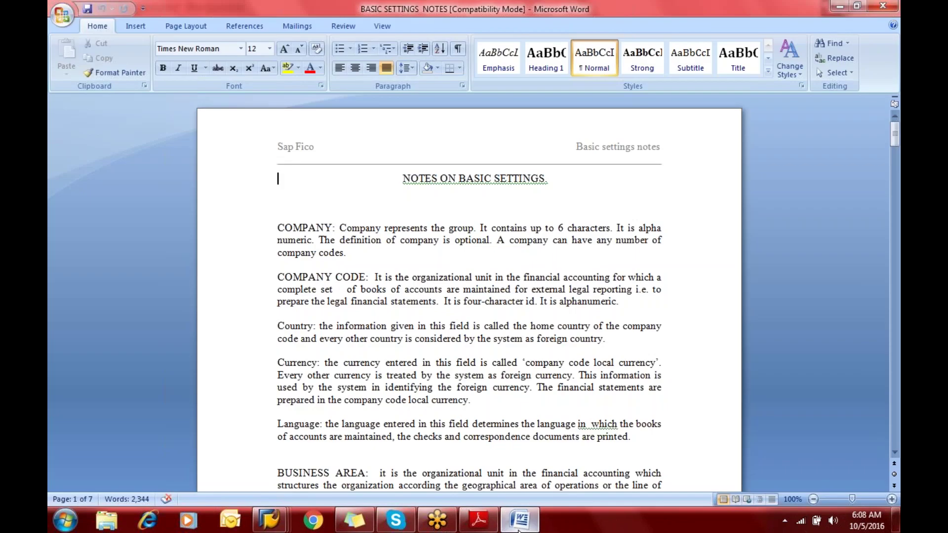
pyautogui.click(519, 530)
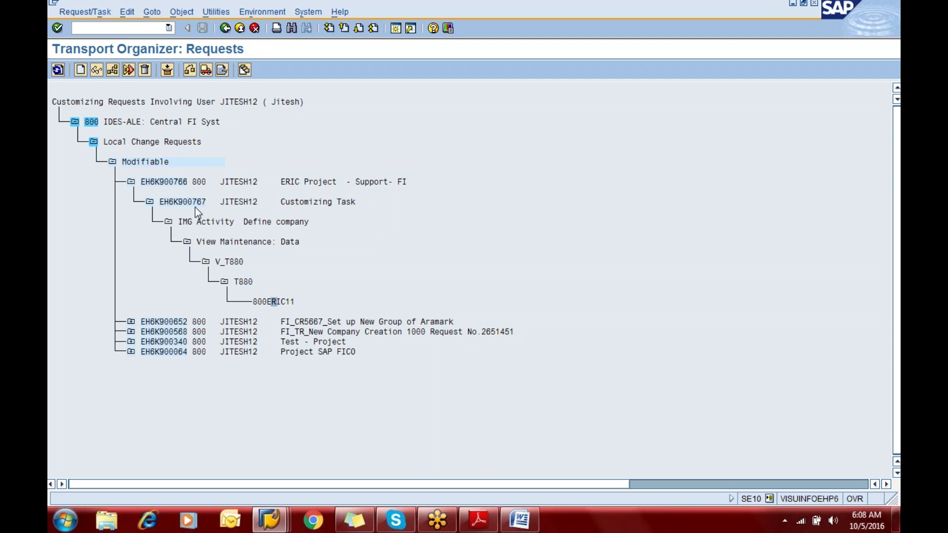
pyautogui.click(150, 201)
pyautogui.click(131, 182)
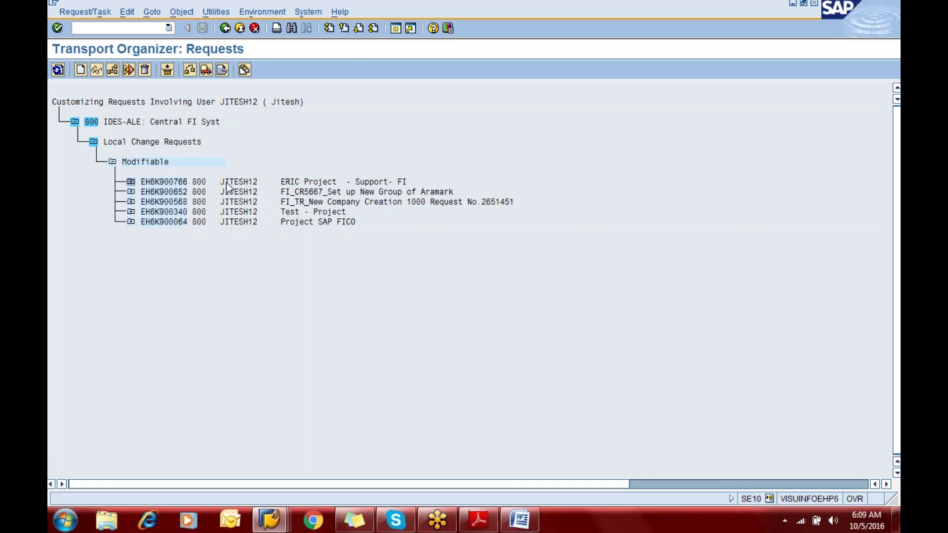
pyautogui.click(225, 28)
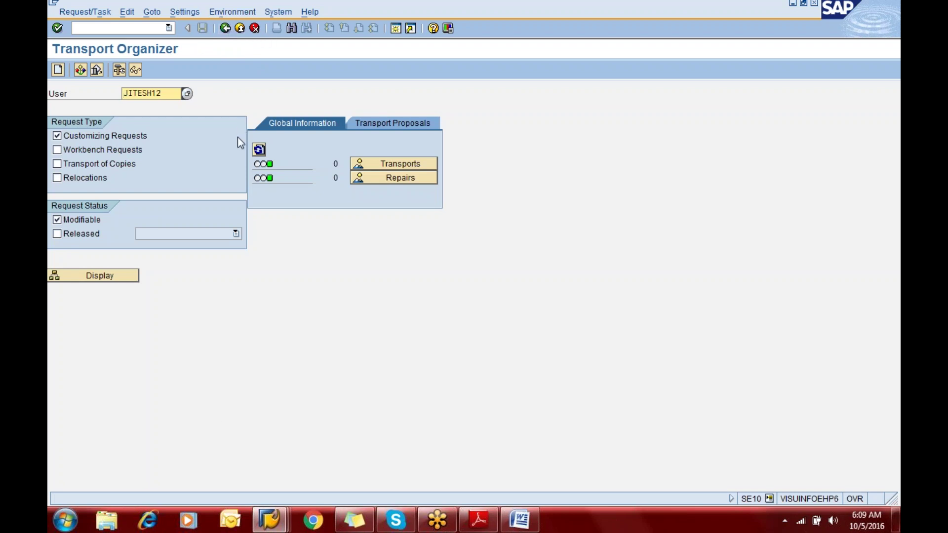
# Switch to the ERIC11 New Entries window, then show the BASIC SETTINGS NOTES document in Word
pyautogui.click(271, 522)
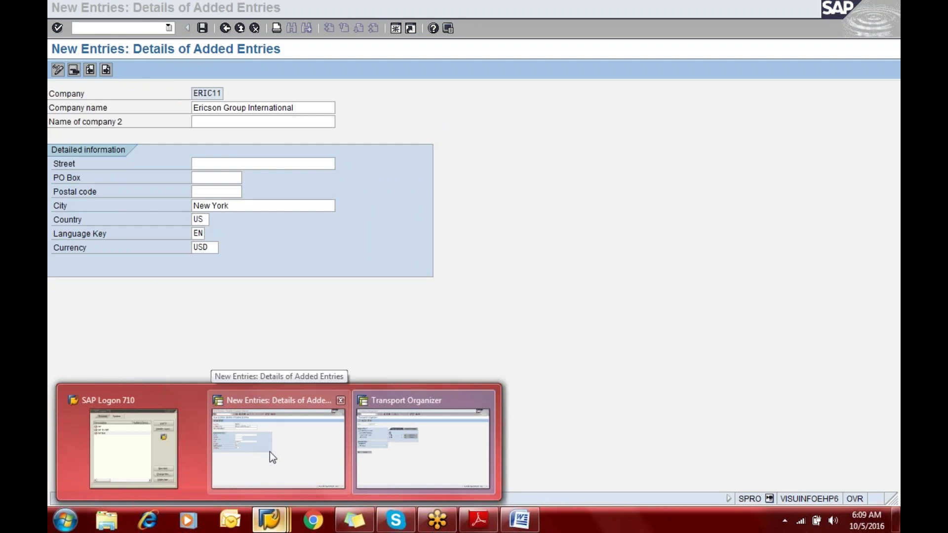
pyautogui.click(270, 452)
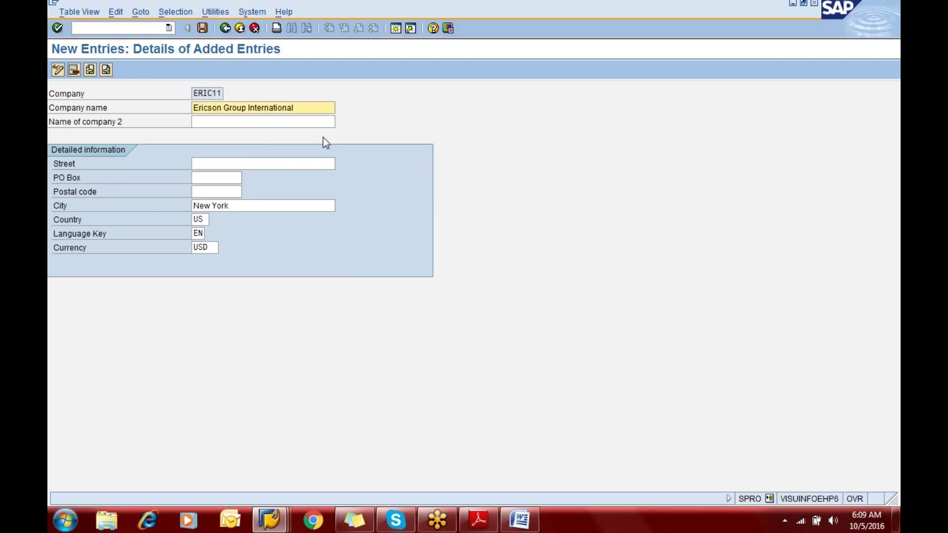
pyautogui.click(517, 521)
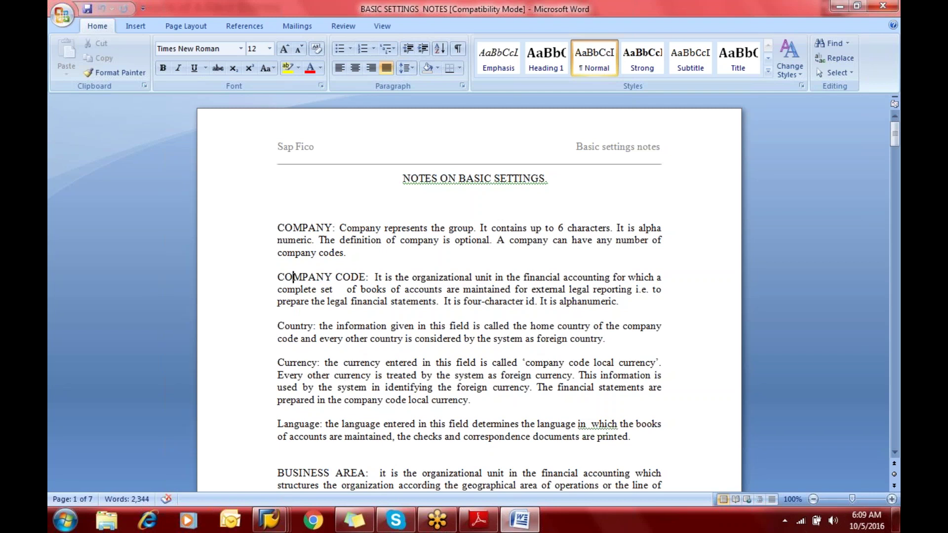
pyautogui.click(520, 522)
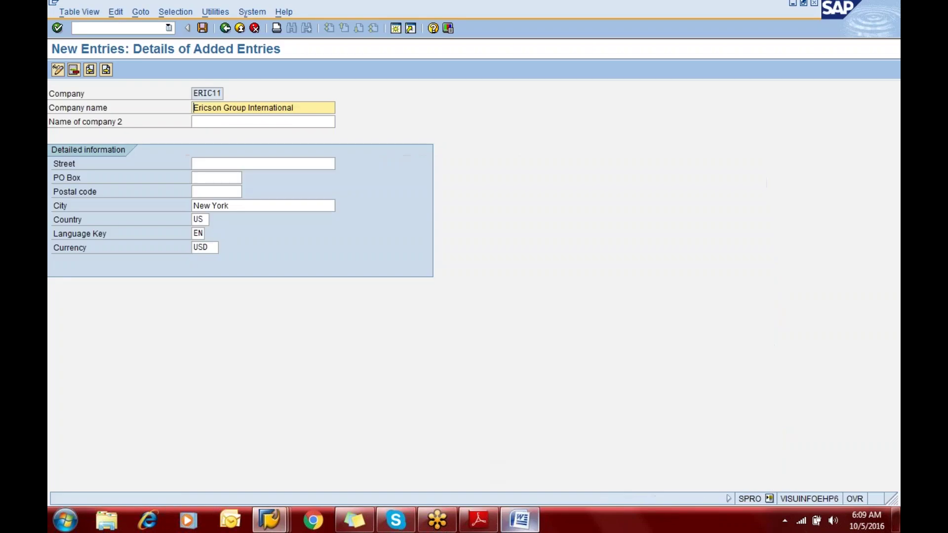
pyautogui.click(519, 521)
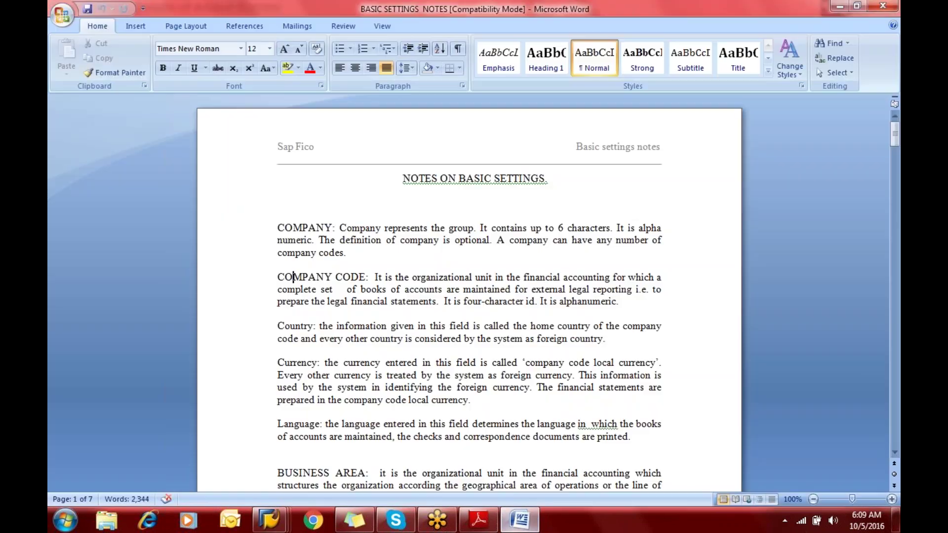
# Read through the COMPANY CODE and Country notes, briefly checking the SAP ERIC11 entry screen
pyautogui.click(373, 279)
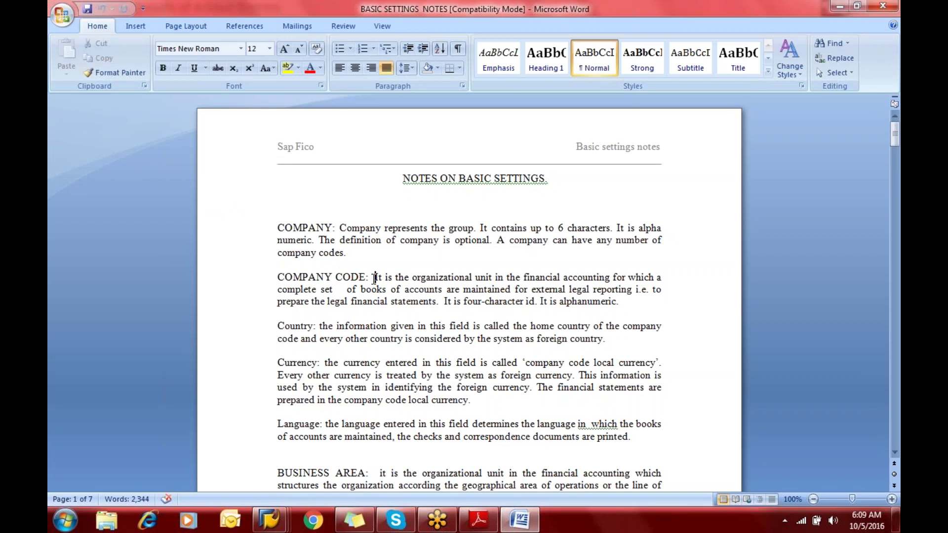
pyautogui.press('Right')
pyautogui.press('Right')
pyautogui.press('Right')
pyautogui.press('Right')
pyautogui.press('Right')
pyautogui.press('Right')
pyautogui.press('Right')
pyautogui.press('Right')
pyautogui.press('Right')
pyautogui.press('Right')
pyautogui.press('Right')
pyautogui.press('Right')
pyautogui.press('Right')
pyautogui.press('Right')
pyautogui.press('Right')
pyautogui.press('Right')
pyautogui.press('Right')
pyautogui.press('Right')
pyautogui.press('Right')
pyautogui.press('Right')
pyautogui.press('Right')
pyautogui.press('Right')
pyautogui.press('Right')
pyautogui.press('Right')
pyautogui.press('Right')
pyautogui.press('Right')
pyautogui.press('Right')
pyautogui.press('Right')
pyautogui.press('Right')
pyautogui.press('Right')
pyautogui.press('Right')
pyautogui.press('Right')
pyautogui.press('Right')
pyautogui.press('Right')
pyautogui.press('Right')
pyautogui.press('Right')
pyautogui.press('Right')
pyautogui.press('Right')
pyautogui.press('Right')
pyautogui.press('Right')
pyautogui.press('Right')
pyautogui.press('Right')
pyautogui.press('Right')
pyautogui.press('Right')
pyautogui.press('Right')
pyautogui.press('Right')
pyautogui.press('Right')
pyautogui.press('Right')
pyautogui.press('Right')
pyautogui.press('Right')
pyautogui.press('Right')
pyautogui.press('Right')
pyautogui.press('Right')
pyautogui.press('Right')
pyautogui.press('Right')
pyautogui.press('Right')
pyautogui.press('Right')
pyautogui.press('Right')
pyautogui.press('Right')
pyautogui.press('Right')
pyautogui.press('Right')
pyautogui.press('Right')
pyautogui.press('Right')
pyautogui.press('Right')
pyautogui.press('Right')
pyautogui.press('Right')
pyautogui.press('Right')
pyautogui.press('Right')
pyautogui.press('Right')
pyautogui.press('Right')
pyautogui.press('Right')
pyautogui.press('Right')
pyautogui.press('Right')
pyautogui.press('Right')
pyautogui.press('Right')
pyautogui.press('Right')
pyautogui.press('Right')
pyautogui.press('Right')
pyautogui.press('Right')
pyautogui.press('Right')
pyautogui.press('Right')
pyautogui.press('Right')
pyautogui.press('Right')
pyautogui.press('Right')
pyautogui.press('Right')
pyautogui.press('Right')
pyautogui.press('Right')
pyautogui.press('Right')
pyautogui.press('Right')
pyautogui.press('Right')
pyautogui.press('Right')
pyautogui.press('Right')
pyautogui.press('Right')
pyautogui.press('Right')
pyautogui.press('Right')
pyautogui.press('Right')
pyautogui.press('Right')
pyautogui.press('Right')
pyautogui.press('Right')
pyautogui.press('Right')
pyautogui.press('Right')
pyautogui.press('Right')
pyautogui.press('Right')
pyautogui.press('Right')
pyautogui.press('Right')
pyautogui.press('Right')
pyautogui.press('Right')
pyautogui.press('Right')
pyautogui.press('Right')
pyautogui.press('Right')
pyautogui.press('Right')
pyautogui.press('Right')
pyautogui.press('Right')
pyautogui.press('Down')
pyautogui.press('Down')
pyautogui.press('Down')
pyautogui.press('Down')
pyautogui.press('Down')
pyautogui.press('Up')
pyautogui.press('Up')
pyautogui.press('Up')
pyautogui.press('Up')
pyautogui.press('Up')
pyautogui.press('Up')
pyautogui.press('Down')
pyautogui.press('Right')
pyautogui.press('Right')
pyautogui.press('Right')
pyautogui.press('Right')
pyautogui.press('Right')
pyautogui.press('Right')
pyautogui.press('Right')
pyautogui.press('Right')
pyautogui.press('Right')
pyautogui.press('Right')
pyautogui.press('Right')
pyautogui.press('Right')
pyautogui.press('Right')
pyautogui.press('Right')
pyautogui.press('Right')
pyautogui.press('Right')
pyautogui.press('Right')
pyautogui.press('Right')
pyautogui.press('Right')
pyautogui.press('Right')
pyautogui.press('Right')
pyautogui.click(532, 527)
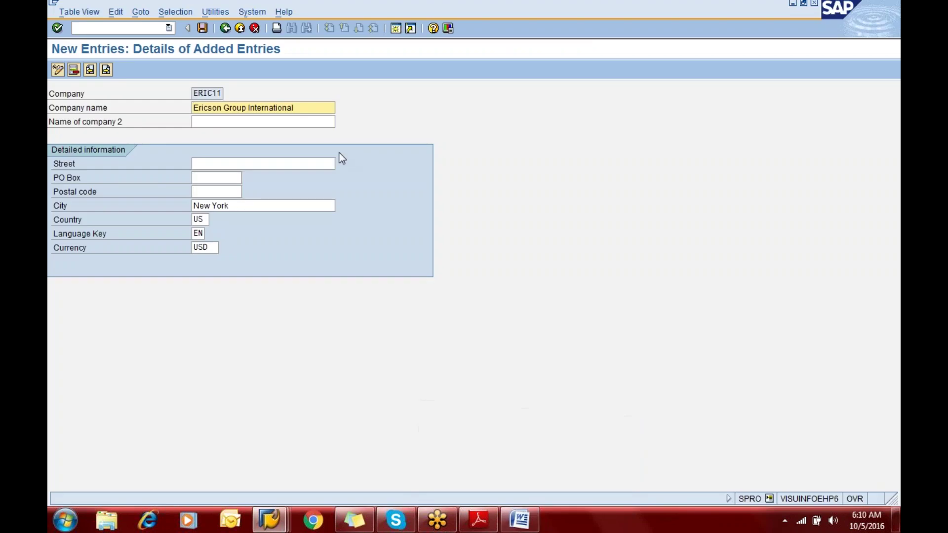
pyautogui.click(521, 520)
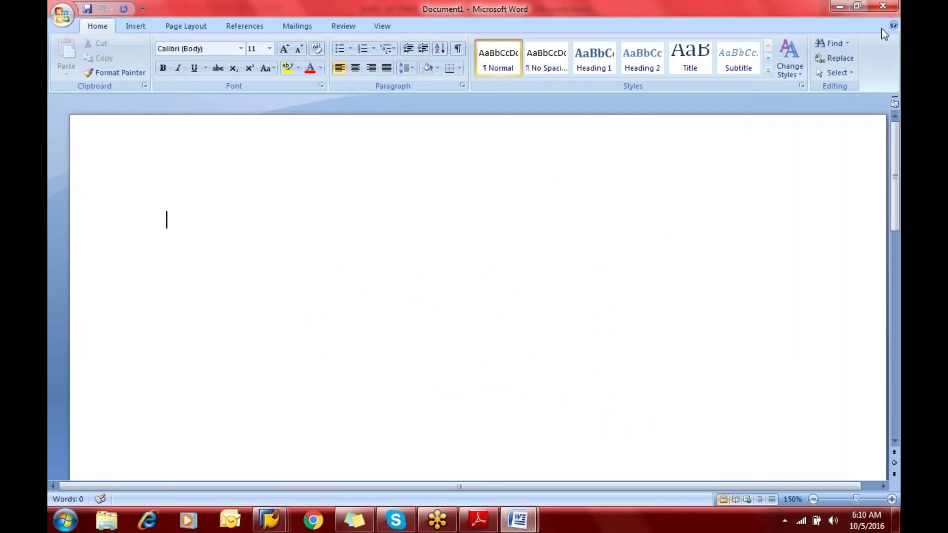
# Set the document font size to 30
pyautogui.click(269, 49)
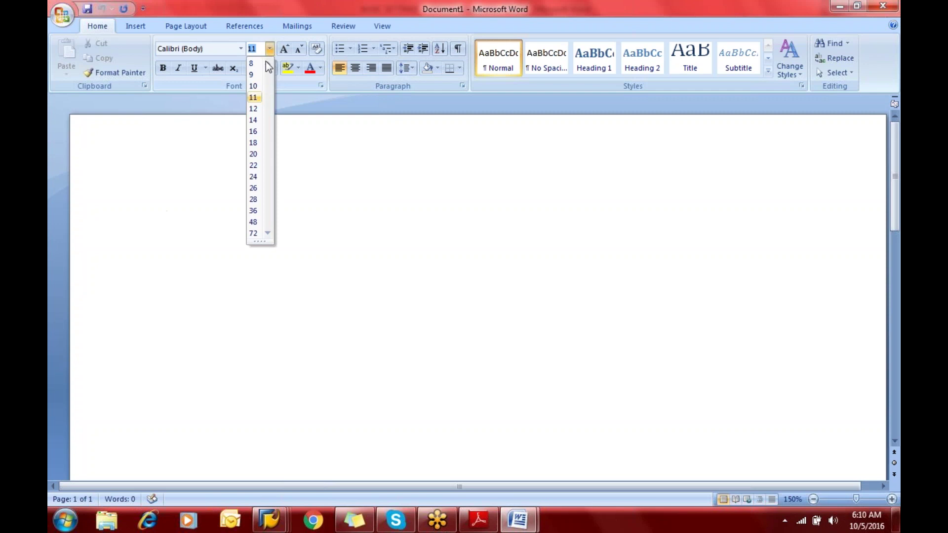
pyautogui.click(254, 222)
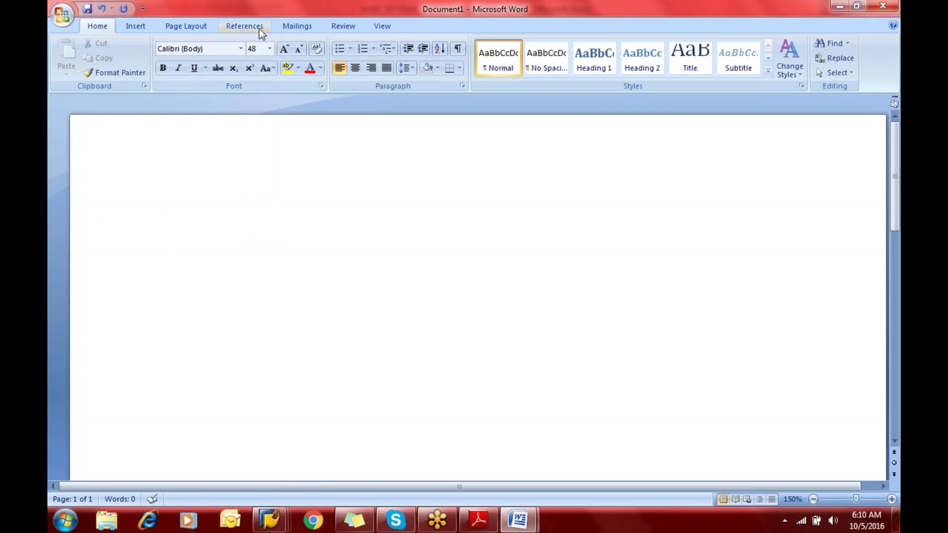
pyautogui.click(254, 48)
pyautogui.write('30')
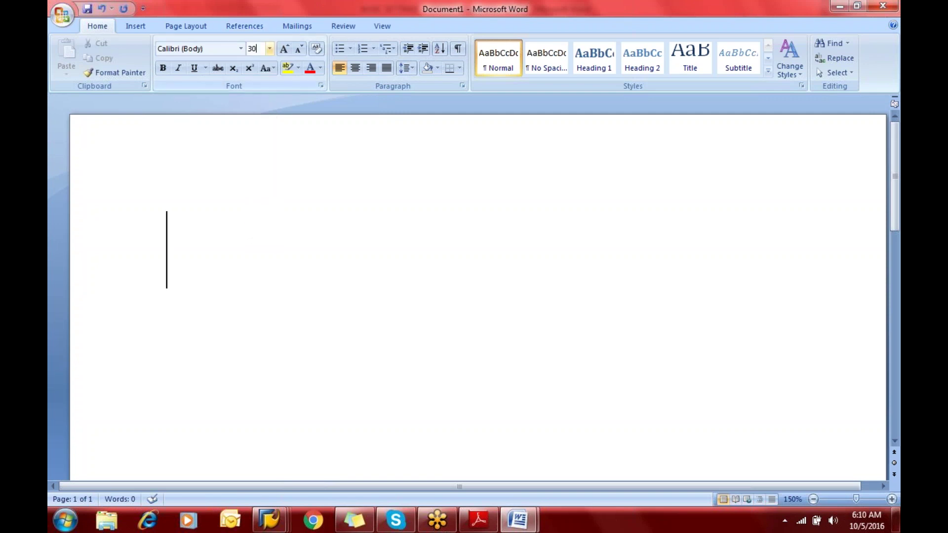
pyautogui.press('Return')
# Type the spaced header row CoCode, Cty, Ccy, Lang and enter 1000 beneath it
pyautogui.write('C')
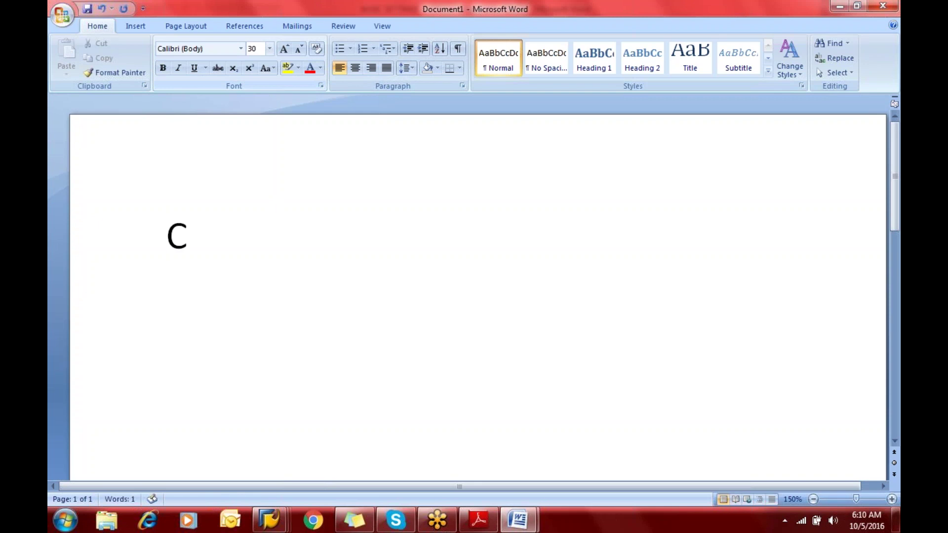
pyautogui.write('om')
pyautogui.press('BackSpace')
pyautogui.write('Code ')
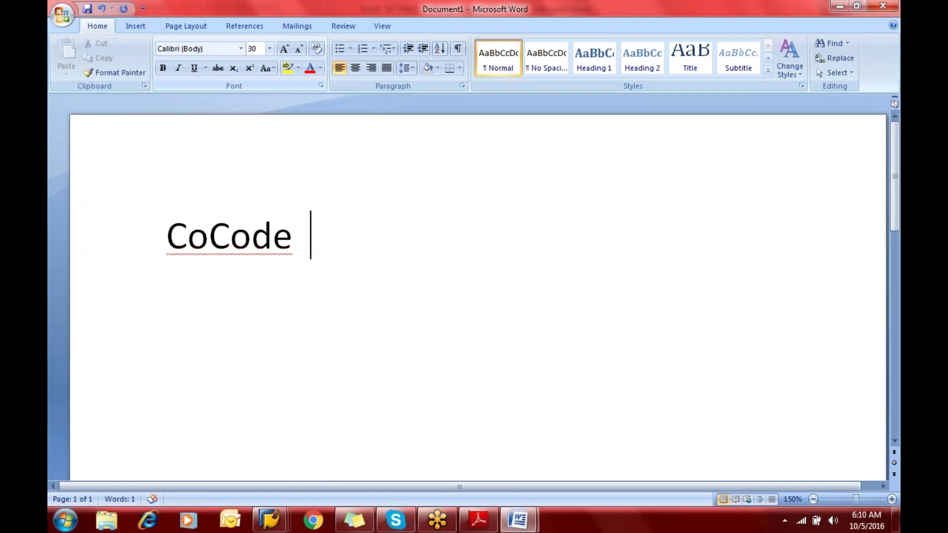
pyautogui.write('Ct')
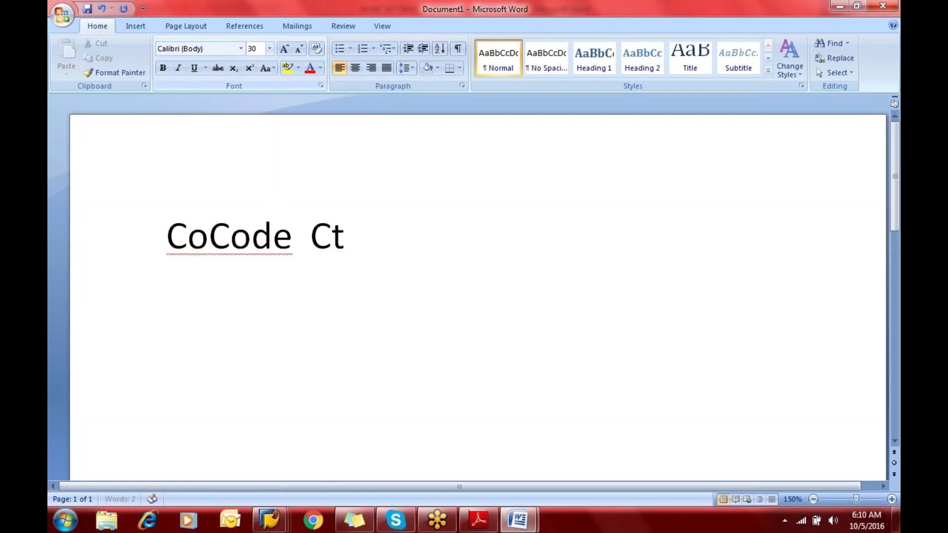
pyautogui.write('y      Ccc')
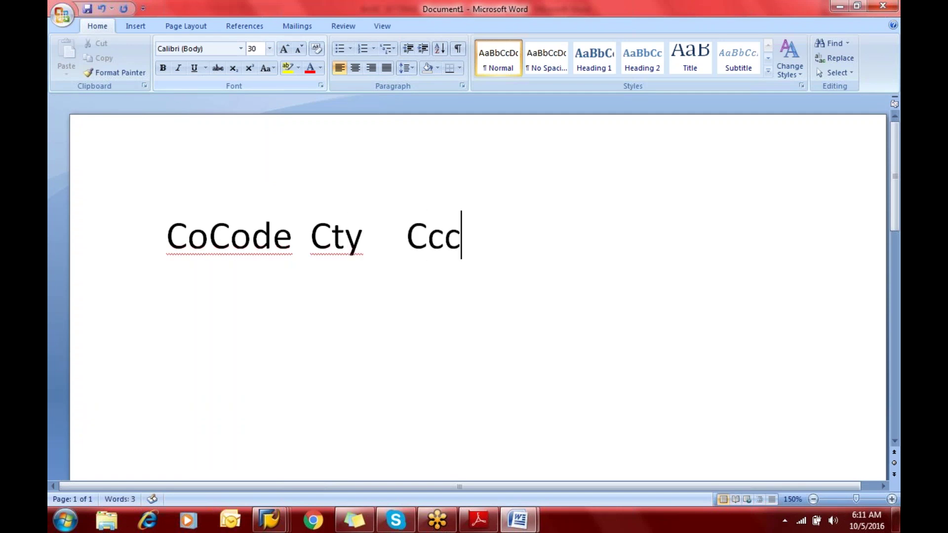
pyautogui.press('BackSpace')
pyautogui.write('y             La')
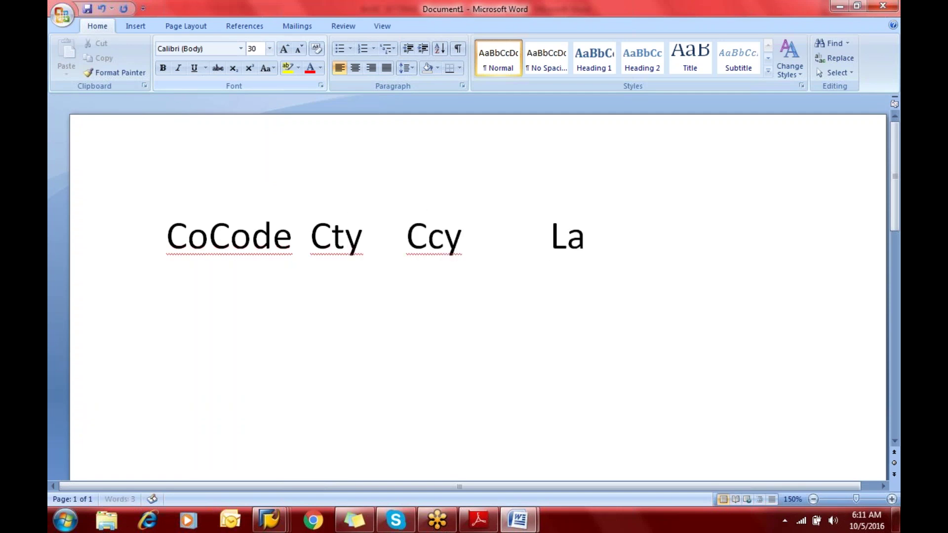
pyautogui.write('ng')
pyautogui.press('Left')
pyautogui.press('Left')
pyautogui.press('Left')
pyautogui.press('Left')
pyautogui.press('Left')
pyautogui.press('Left')
pyautogui.press('Left')
pyautogui.press('Left')
pyautogui.press('Left')
pyautogui.press('Left')
pyautogui.press('Left')
pyautogui.press('Left')
pyautogui.press('Left')
pyautogui.press('Left')
pyautogui.press('Left')
pyautogui.press('Left')
pyautogui.press('Left')
pyautogui.press('Left')
pyautogui.press('Left')
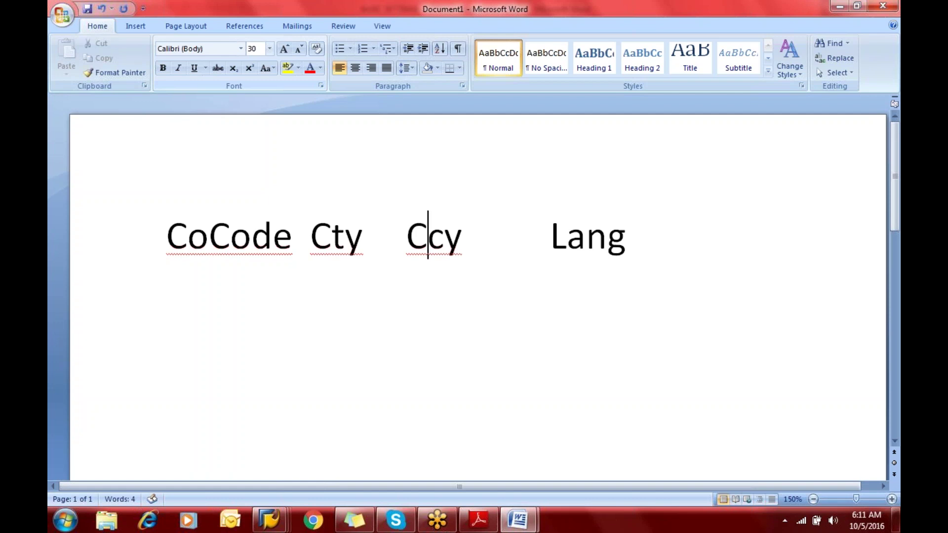
pyautogui.press('Left')
pyautogui.press('Left')
pyautogui.press('Left')
pyautogui.press('Left')
pyautogui.press('Left')
pyautogui.press('Left')
pyautogui.press('Left')
pyautogui.press('Left')
pyautogui.press('Left')
pyautogui.press('Left')
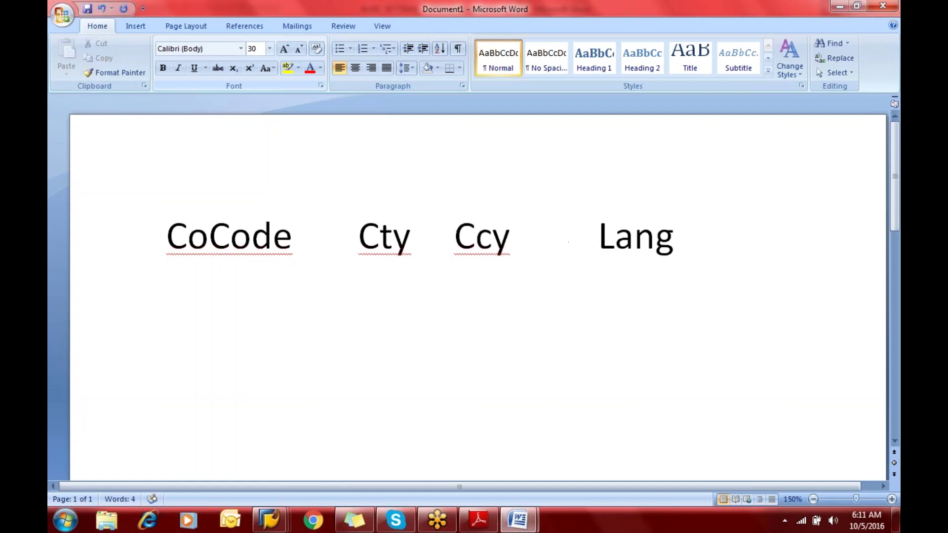
pyautogui.press('Right')
pyautogui.press('Right')
pyautogui.press('Right')
pyautogui.press('Right')
pyautogui.press('Right')
pyautogui.press('Right')
pyautogui.press('Right')
pyautogui.press('Right')
pyautogui.press('Right')
pyautogui.press('Right')
pyautogui.press('Right')
pyautogui.press('Right')
pyautogui.press('Right')
pyautogui.press('Right')
pyautogui.press('Right')
pyautogui.press('Right')
pyautogui.press('Right')
pyautogui.press('Right')
pyautogui.press('Right')
pyautogui.press('Return')
pyautogui.write('1000')
pyautogui.press('Return')
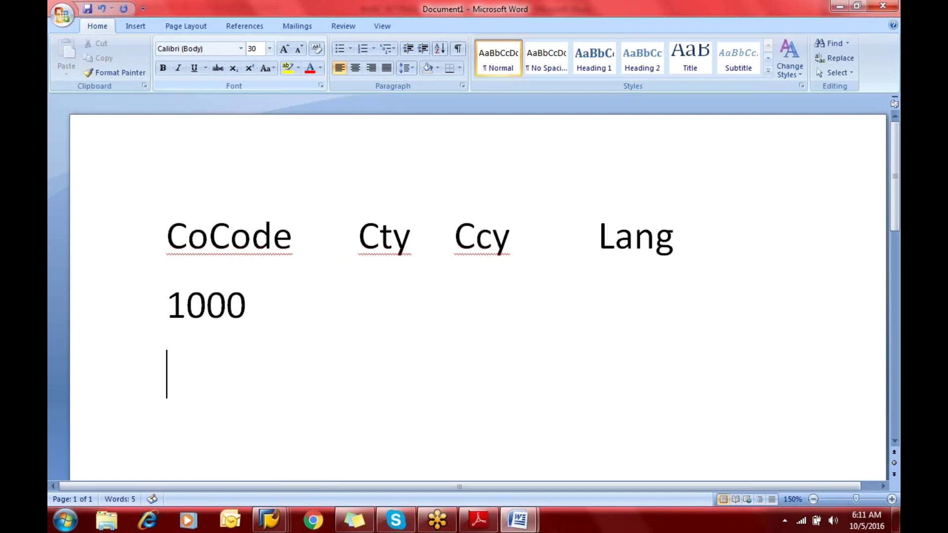
# Add company codes 2000, 3000 and 4000 on separate lines below 1000
pyautogui.write('2000')
pyautogui.press('Return')
pyautogui.write('3000')
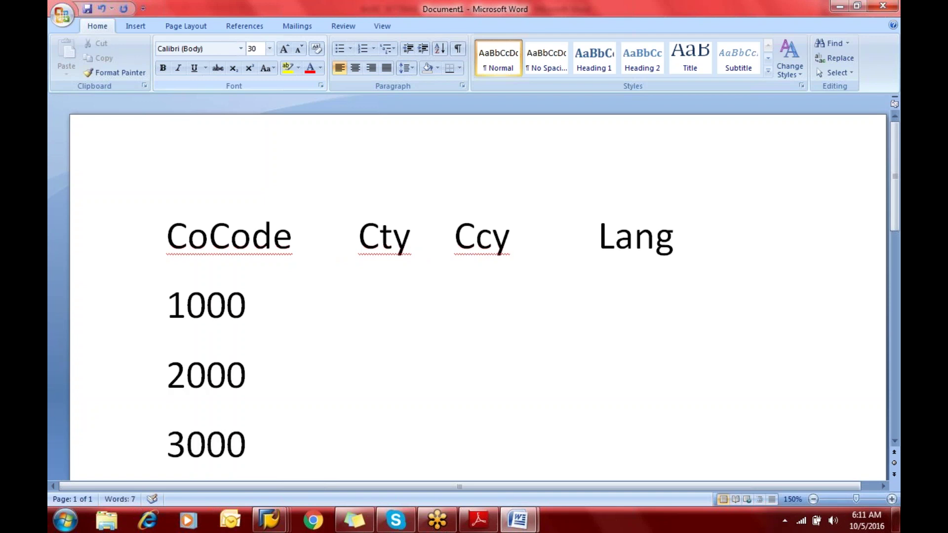
pyautogui.press('Return')
pyautogui.write('40000')
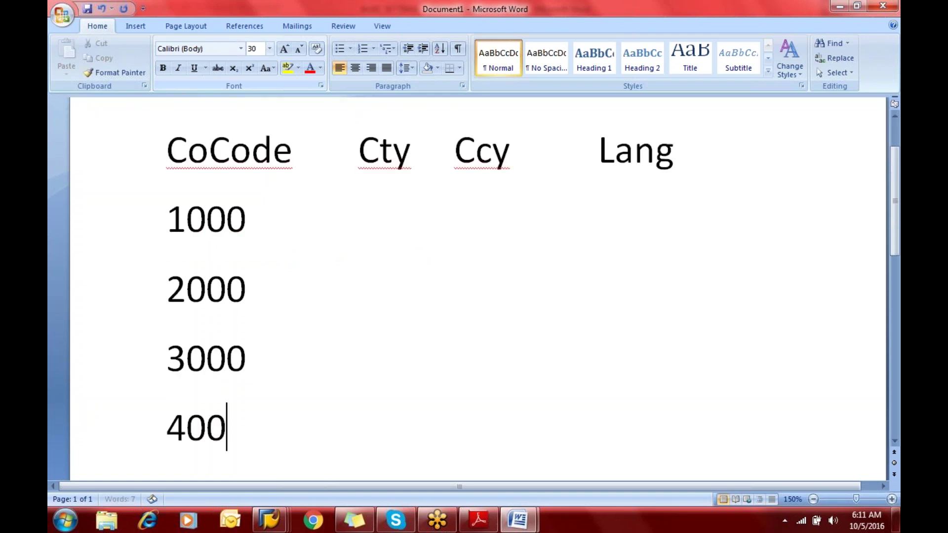
pyautogui.press('BackSpace')
# Fill the 1000 row with US, USD and Eng, aligned under the headings
pyautogui.press('Up')
pyautogui.press('Up')
pyautogui.press('Up')
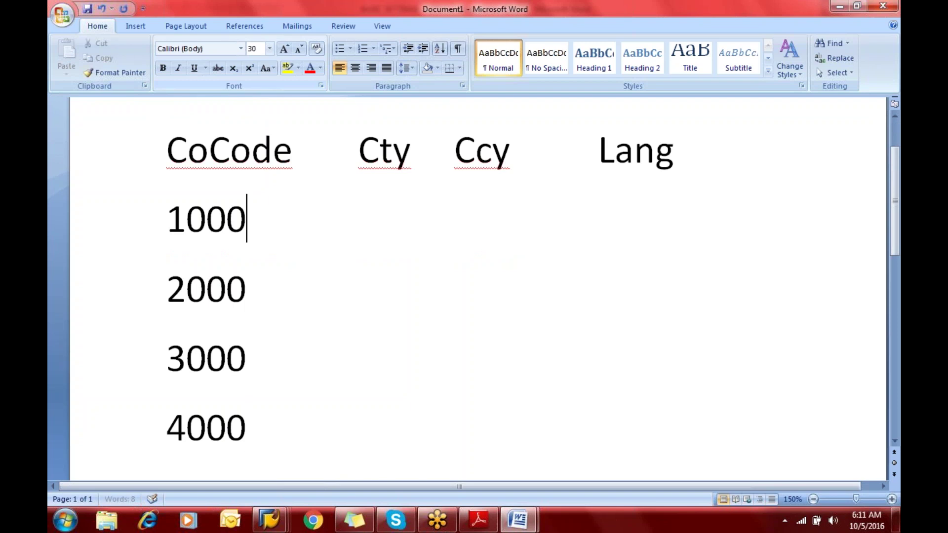
pyautogui.press('Tab')
pyautogui.write('US')
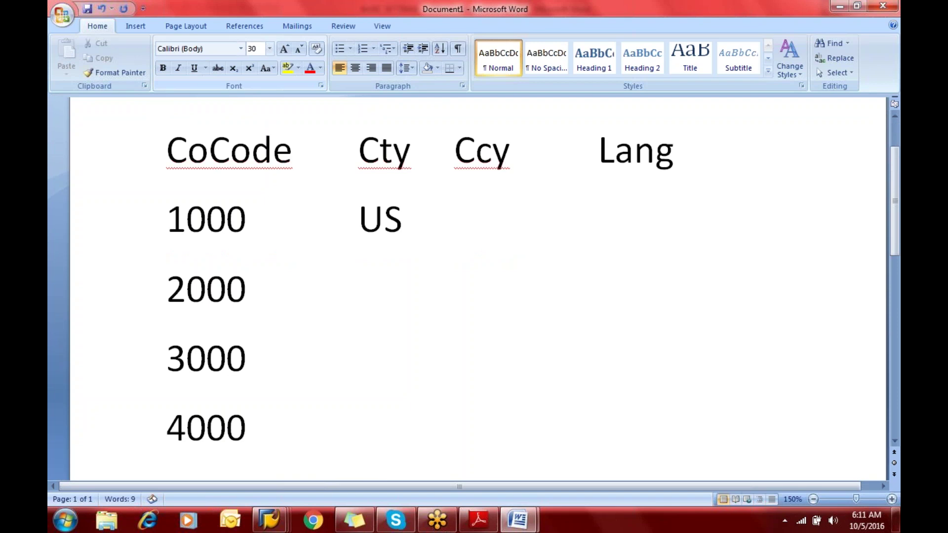
pyautogui.press('Tab')
pyautogui.write('USD')
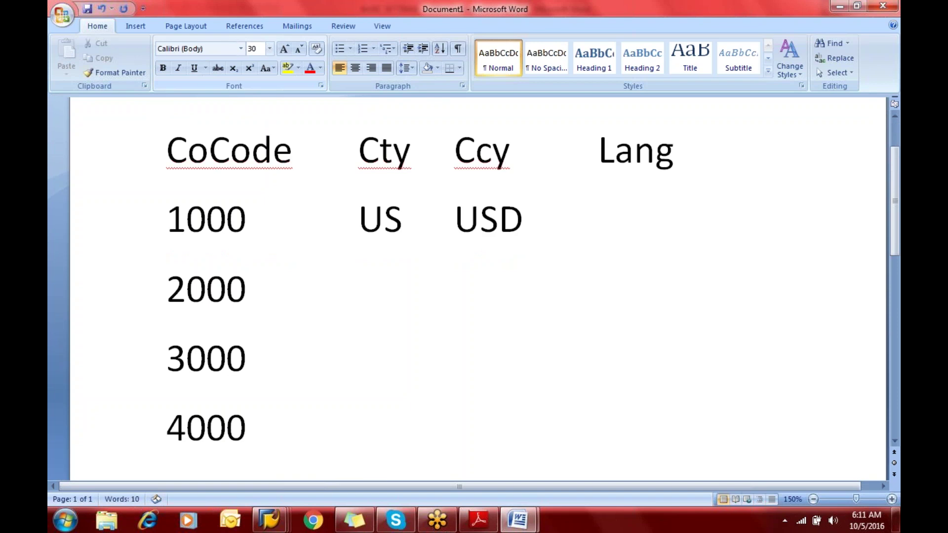
pyautogui.press('Tab')
pyautogui.write('Eng')
pyautogui.click(666, 220)
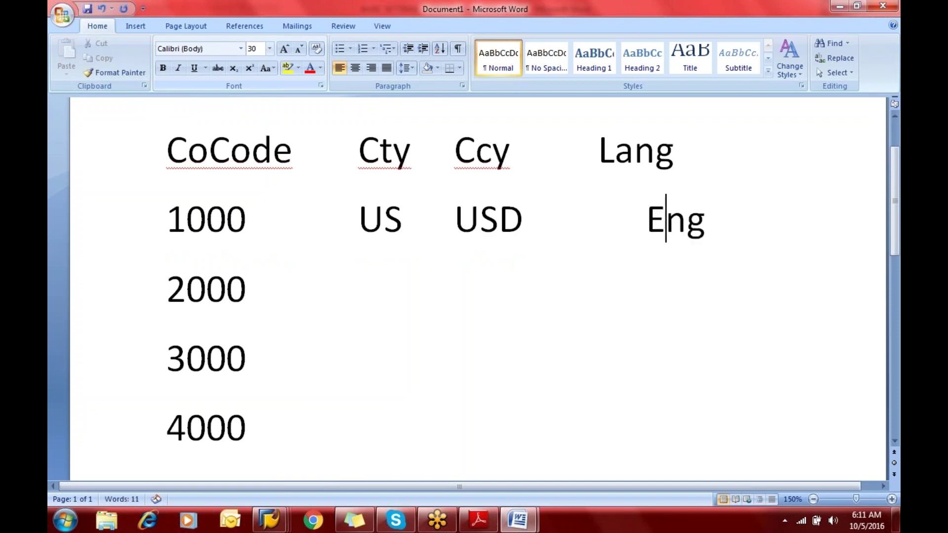
pyautogui.press('Left')
pyautogui.press('BackSpace')
pyautogui.press('End')
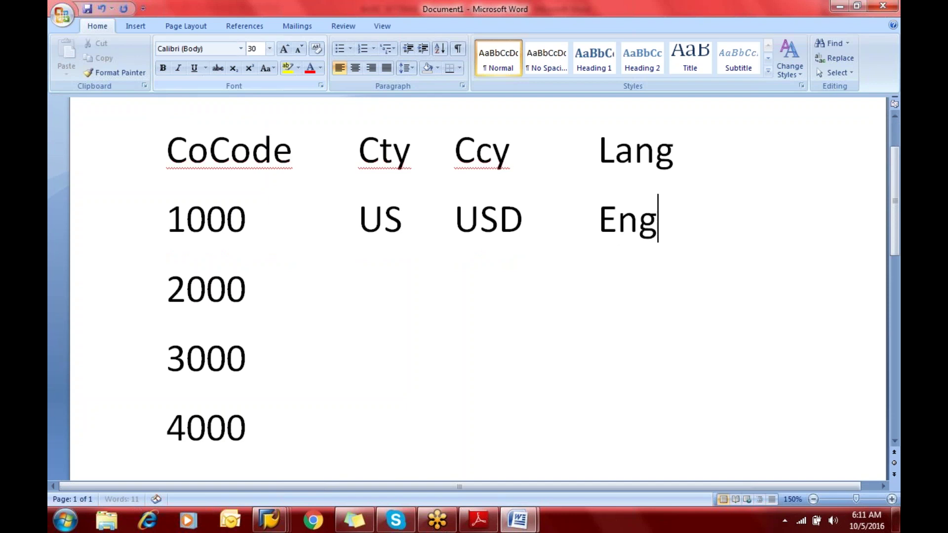
# Fill the 2000 row with UK, GBP and Eng
pyautogui.press('Tab')
pyautogui.write('UK')
pyautogui.press('Tab')
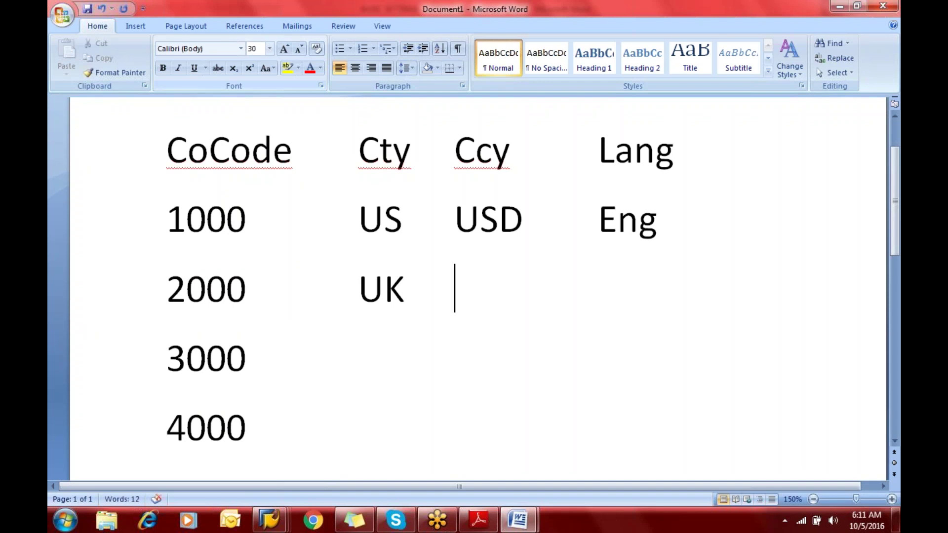
pyautogui.write('GBP')
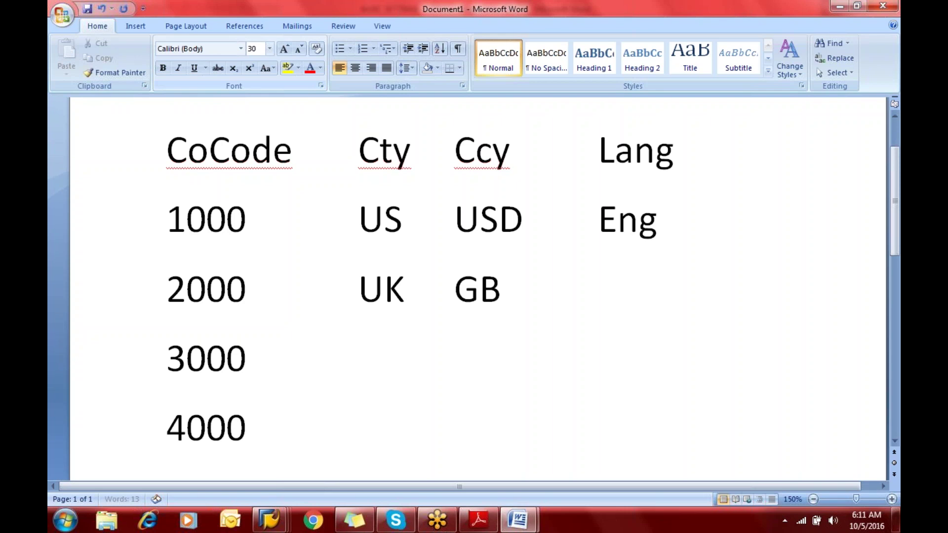
pyautogui.press('Tab')
pyautogui.press('Tab')
pyautogui.press('BackSpace')
pyautogui.write('Eng')
# Fill the 3000 row with DE, EUR and DE
pyautogui.press('Down')
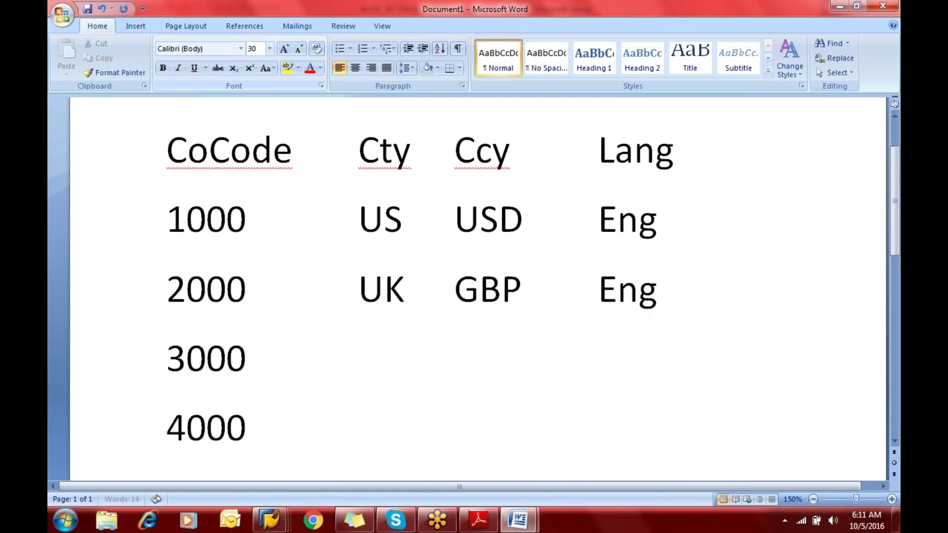
pyautogui.press('Tab')
pyautogui.press('Tab')
pyautogui.write('DE')
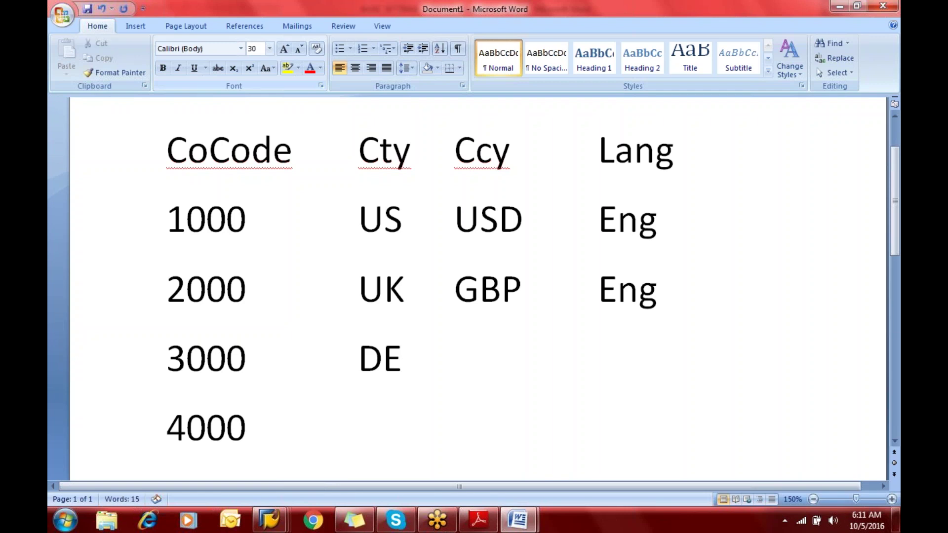
pyautogui.press('Tab')
pyautogui.write('EUR')
pyautogui.press('Tab')
pyautogui.press('Tab')
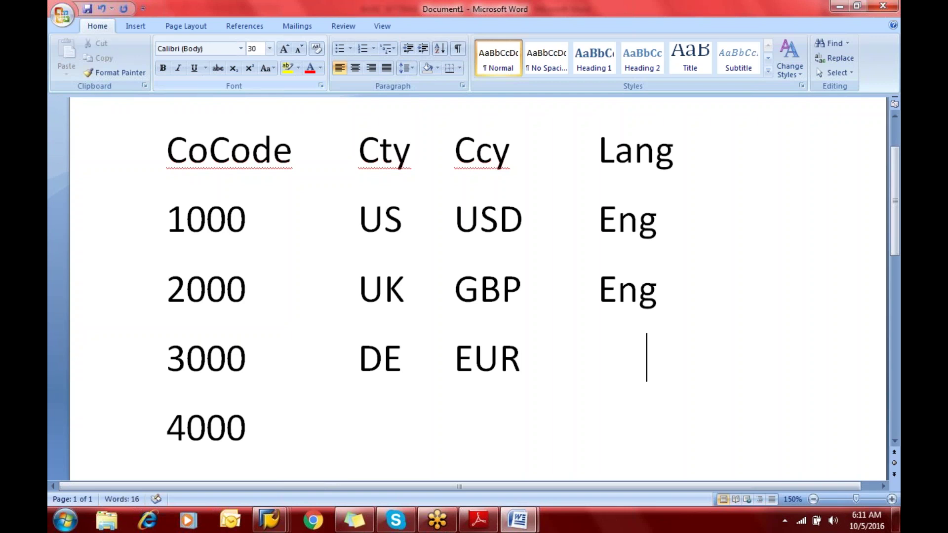
pyautogui.press('BackSpace')
pyautogui.write('DE')
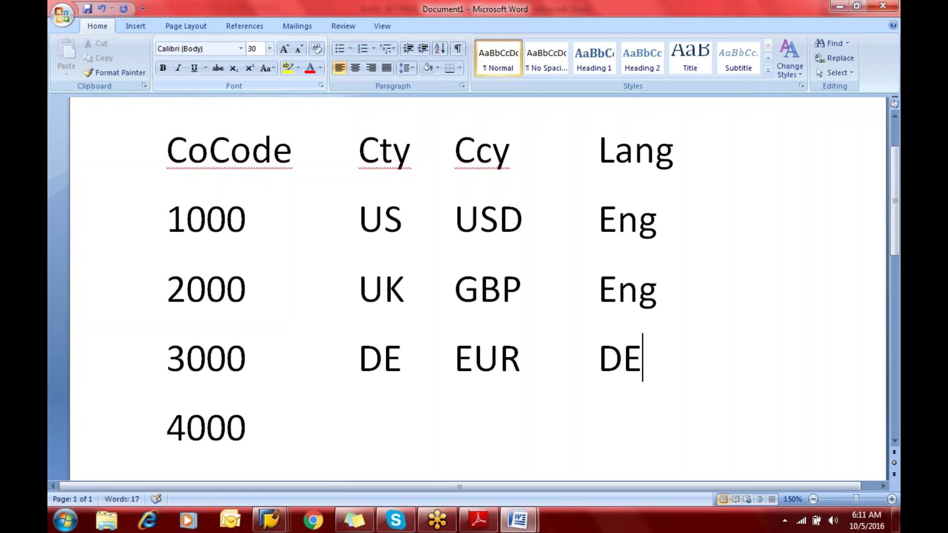
# Fill the 4000 row with CA, CAD and Eng, then select the 1000 line
pyautogui.click(246, 427)
pyautogui.press('Tab')
pyautogui.press('Tab')
pyautogui.write('CA')
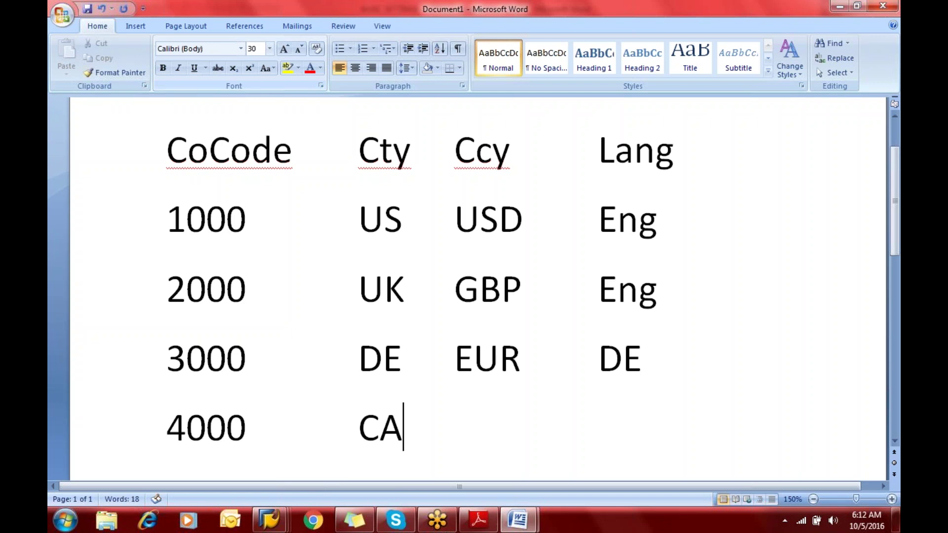
pyautogui.press('Tab')
pyautogui.write('CA')
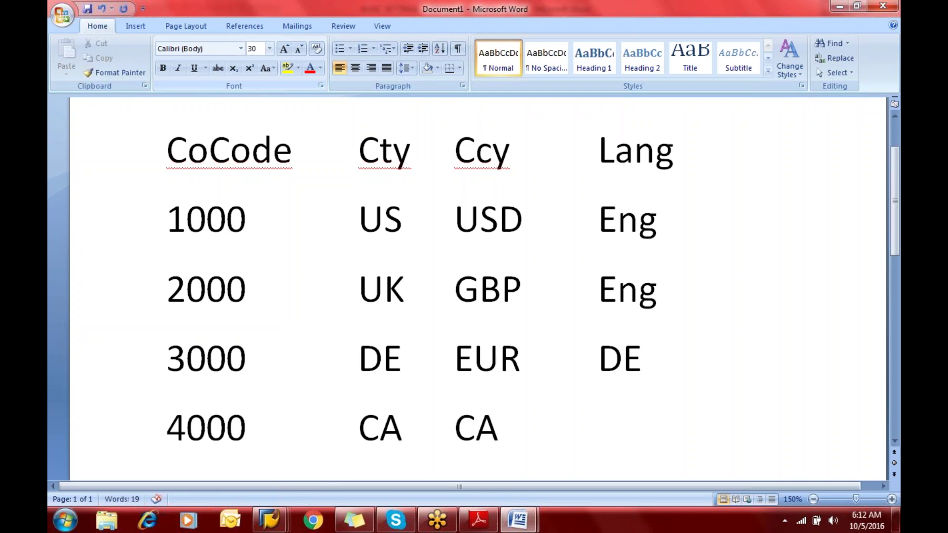
pyautogui.write('D')
pyautogui.press('Tab')
pyautogui.write('Eng')
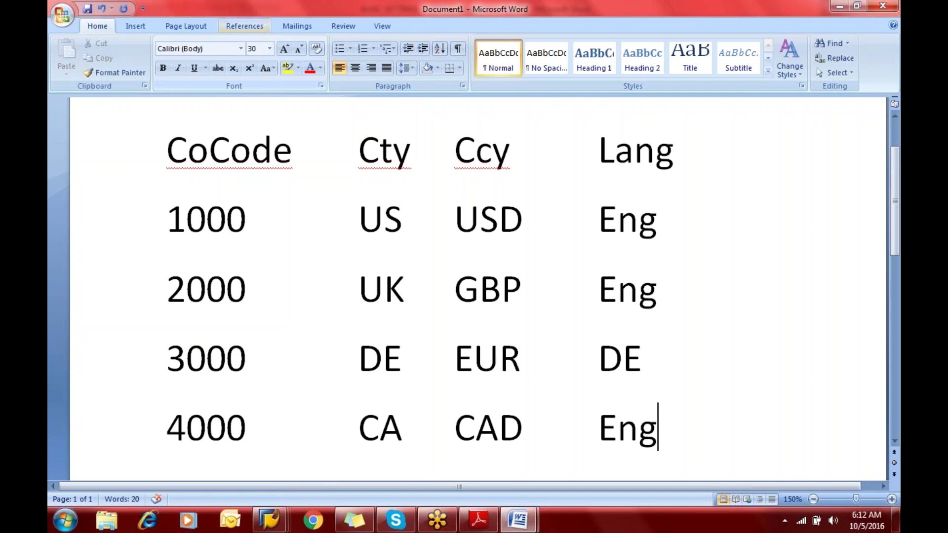
pyautogui.click(173, 207)
pyautogui.hotkey('shift', 'Down')
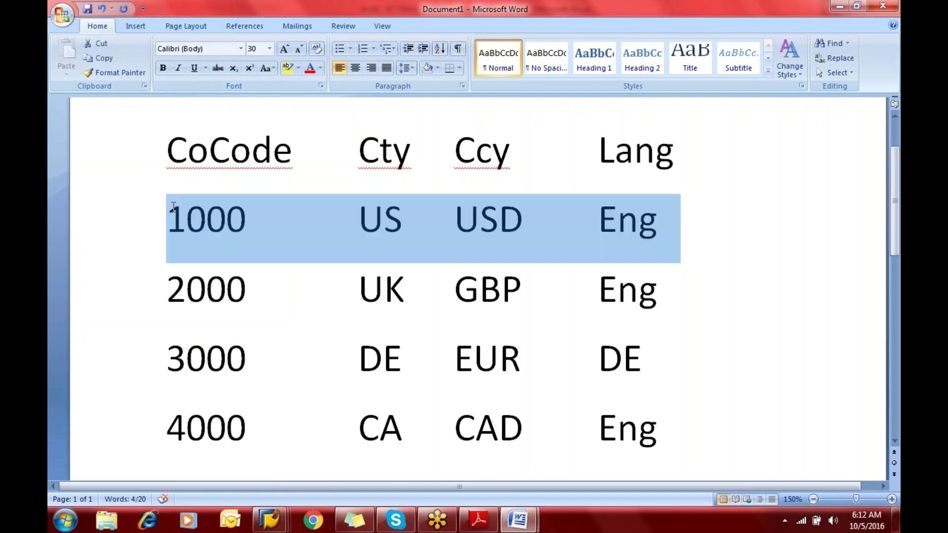
# Make the 1000 row bold and check the USD value in it
pyautogui.hotkey('ctrl', 'b')
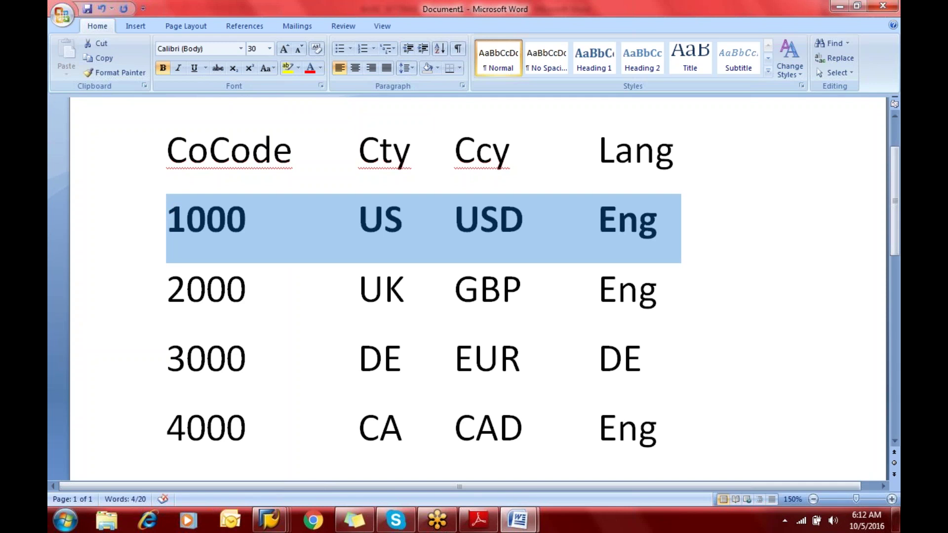
pyautogui.click(395, 225)
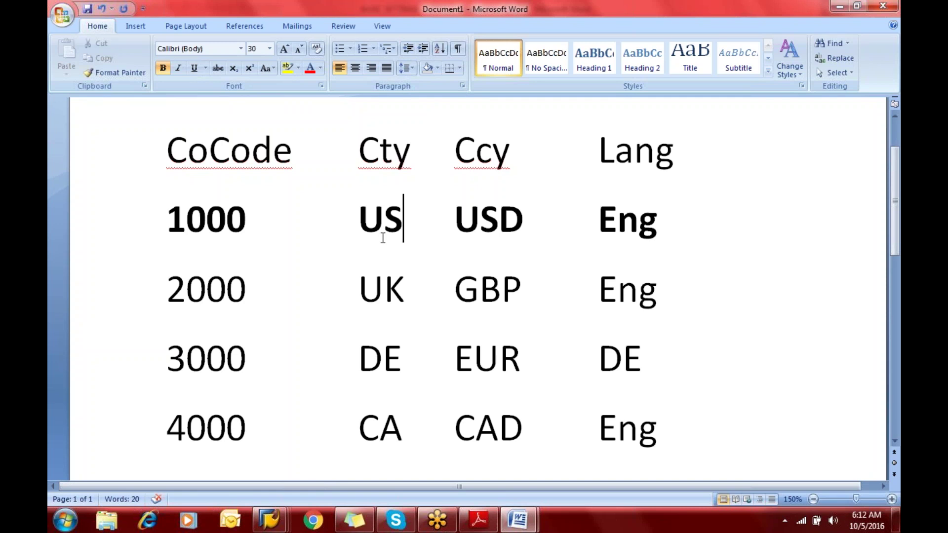
pyautogui.click(539, 228)
pyautogui.press('BackSpace')
pyautogui.press('BackSpace')
pyautogui.press('BackSpace')
pyautogui.press('BackSpace')
pyautogui.press('Up')
pyautogui.click(539, 229)
pyautogui.press('Left')
pyautogui.press('Left')
pyautogui.press('Left')
pyautogui.press('Left')
pyautogui.press('Left')
pyautogui.press('Left')
pyautogui.press('Left')
pyautogui.press('Left')
pyautogui.press('Left')
pyautogui.press('Left')
pyautogui.press('Left')
pyautogui.press('Left')
pyautogui.press('Left')
pyautogui.press('Right')
pyautogui.press('Right')
pyautogui.press('Right')
pyautogui.press('Right')
pyautogui.press('Right')
pyautogui.press('Right')
pyautogui.press('Right')
pyautogui.press('Right')
pyautogui.press('Right')
# Close Document1 without saving and switch back to SAP
pyautogui.hotkey('alt', 'F4')
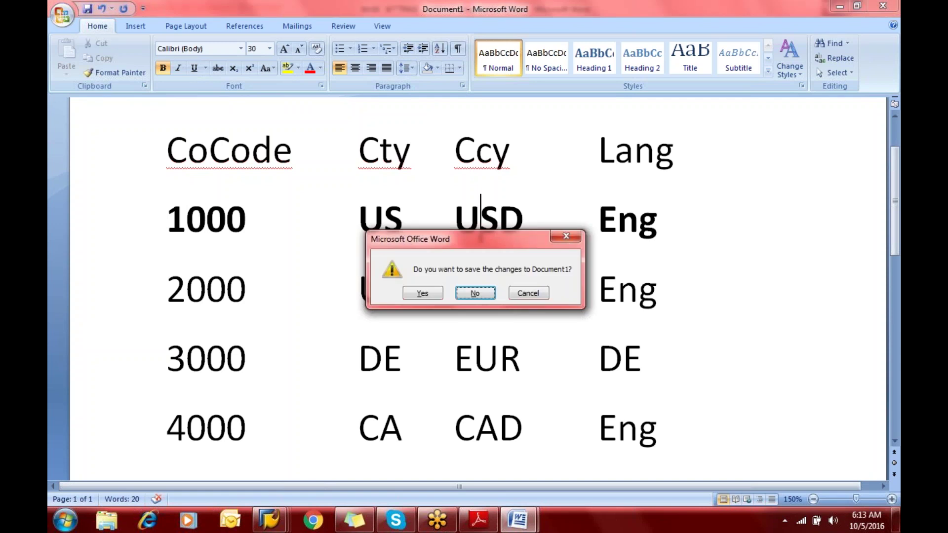
pyautogui.press('n')
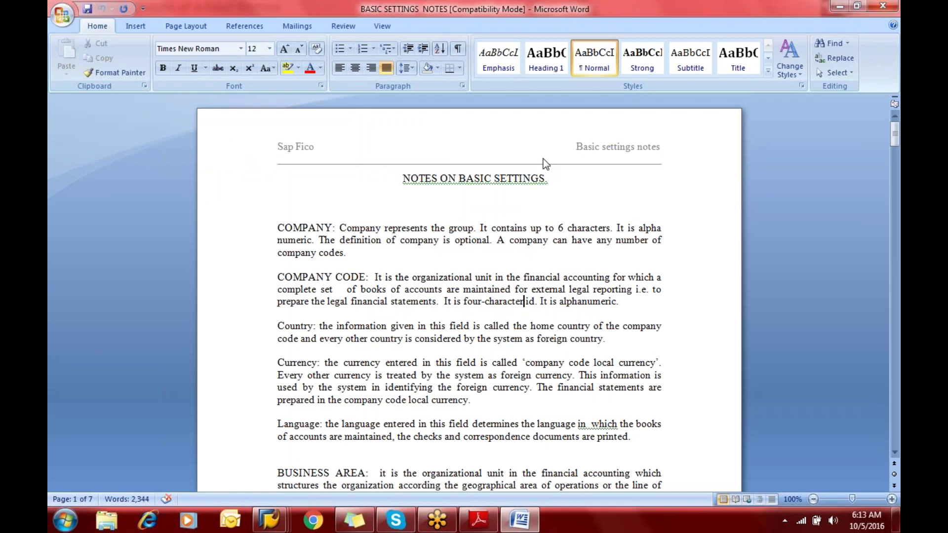
pyautogui.hotkey('alt', 'Tab')
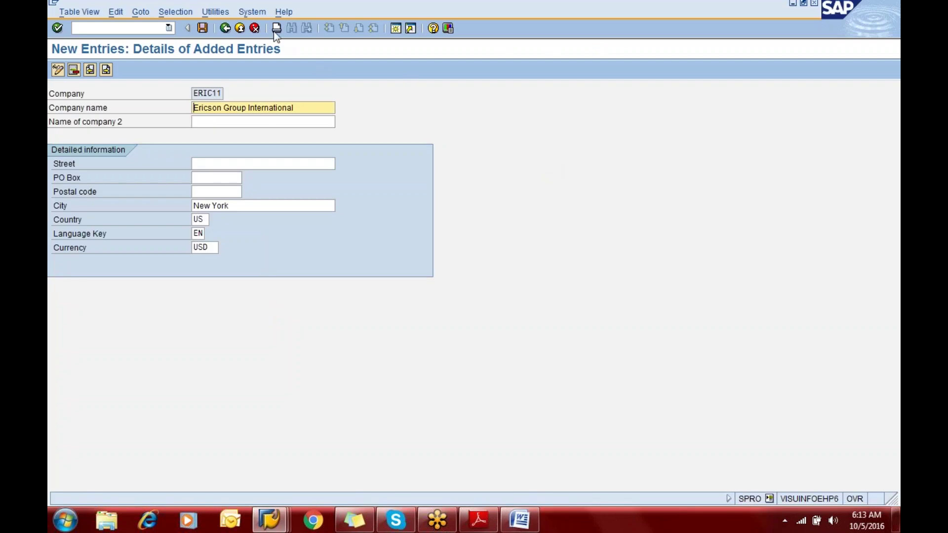
# Go back from the ERIC11 New Entries screen through the overview to the Display IMG tree
pyautogui.click(225, 31)
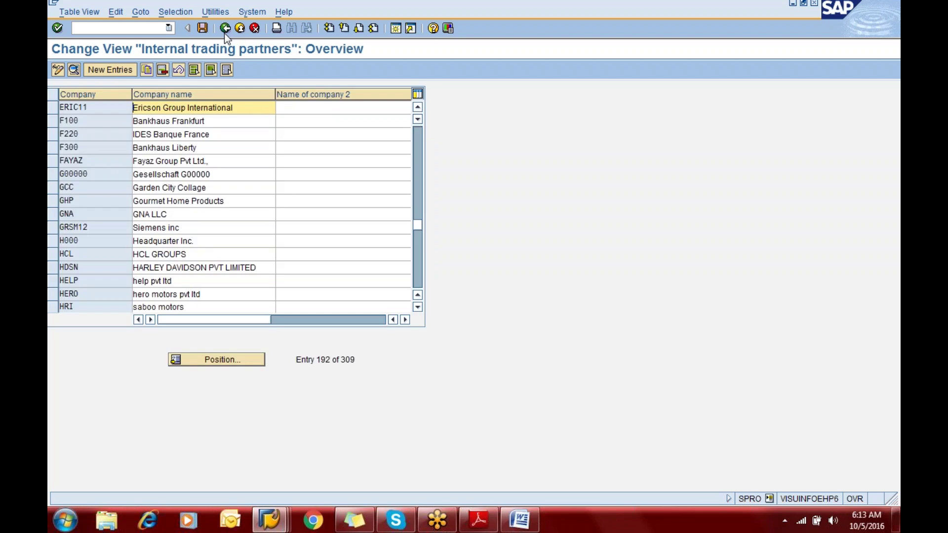
pyautogui.click(225, 28)
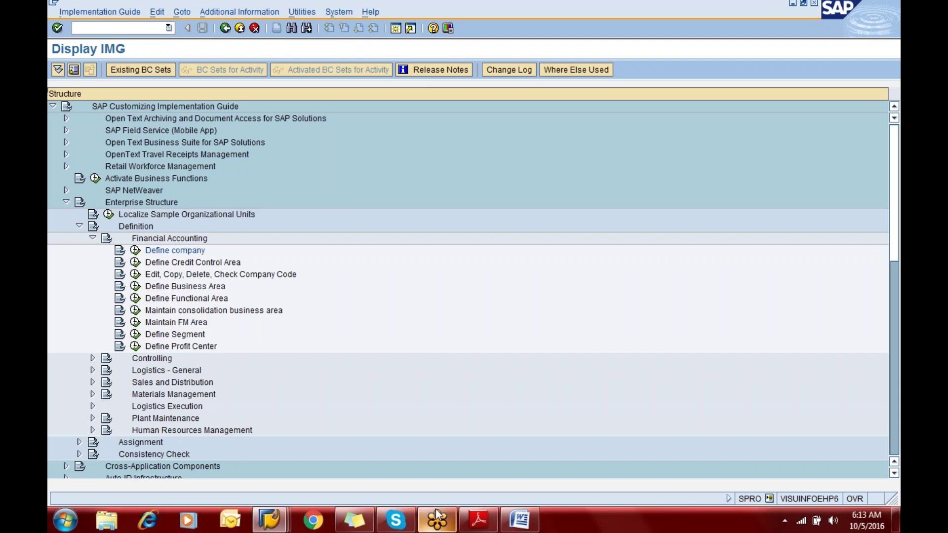
# Scroll the Adobe Reader notes to Step 1.2 Define company code, then return to SAP
pyautogui.click(478, 522)
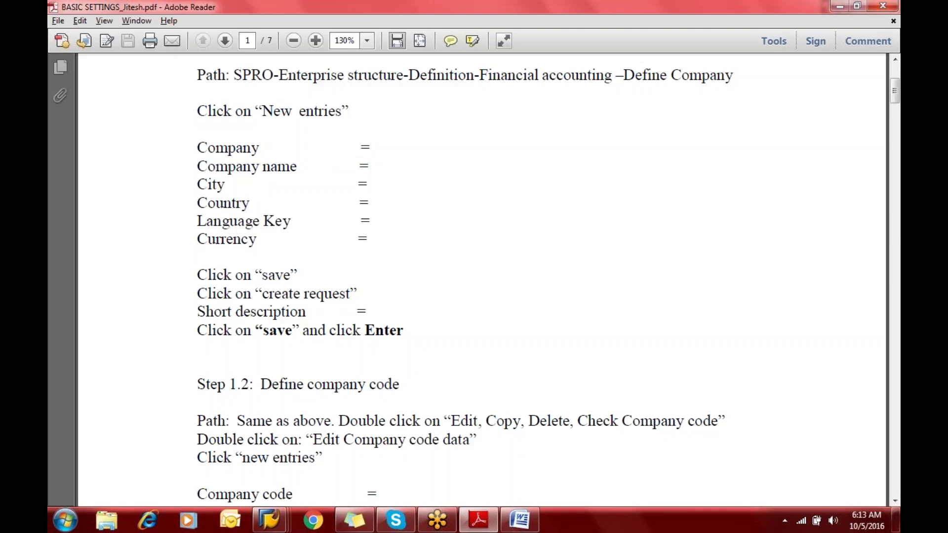
pyautogui.scroll(-6, 474, 282)
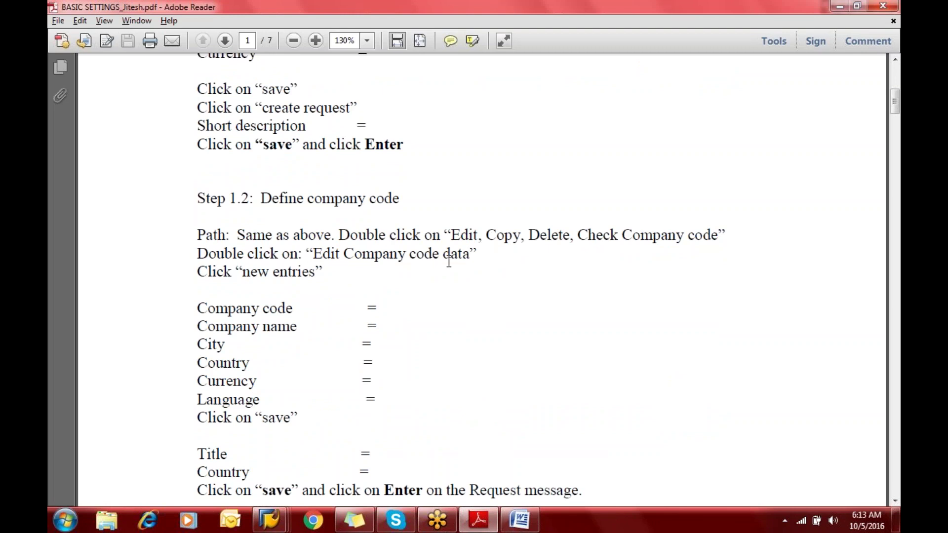
pyautogui.hotkey('alt', 'Tab')
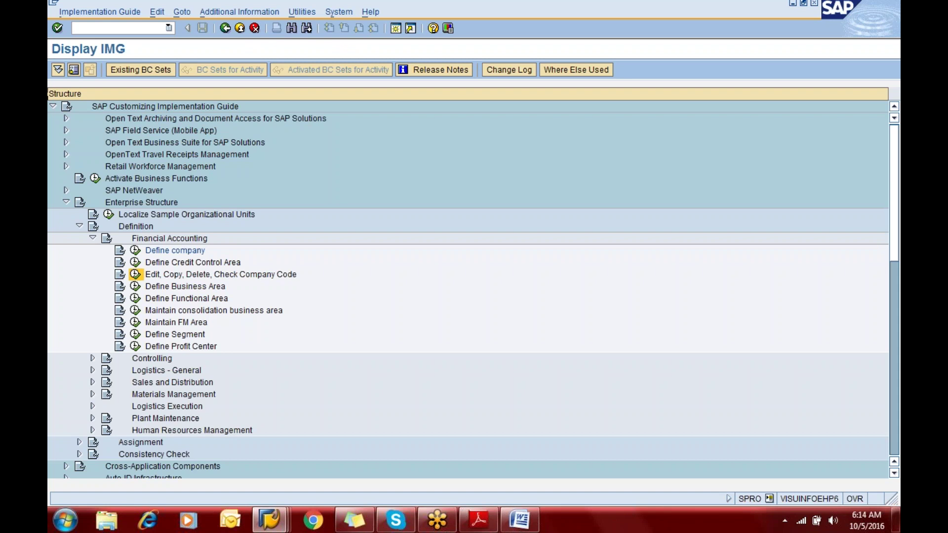
# Execute Edit, Copy, Delete, Check Company Code to reach the Choose Activity dialog
pyautogui.click(135, 276)
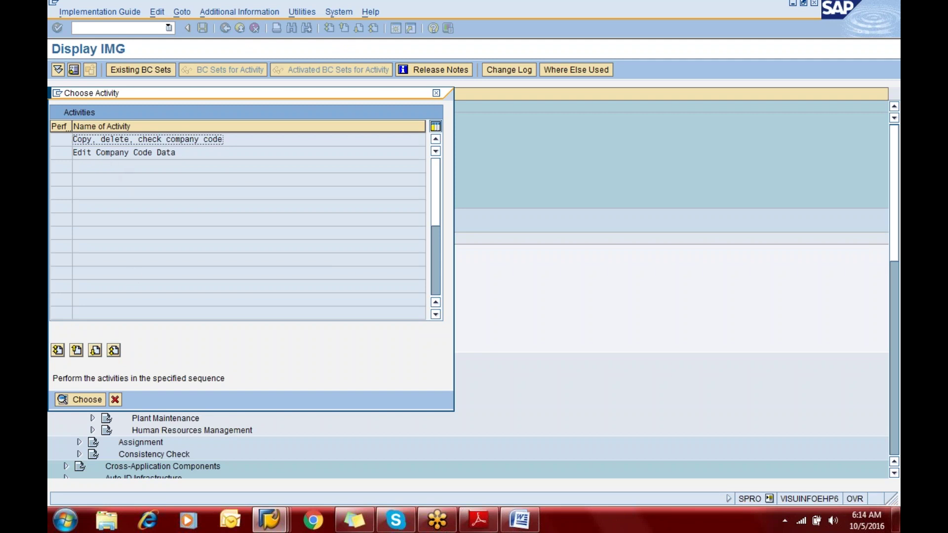
pyautogui.press('Return')
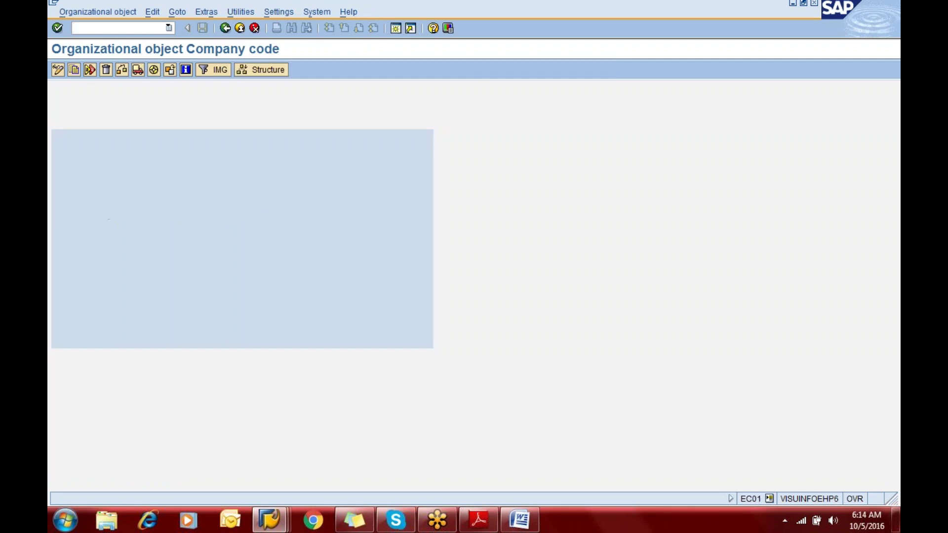
pyautogui.click(74, 71)
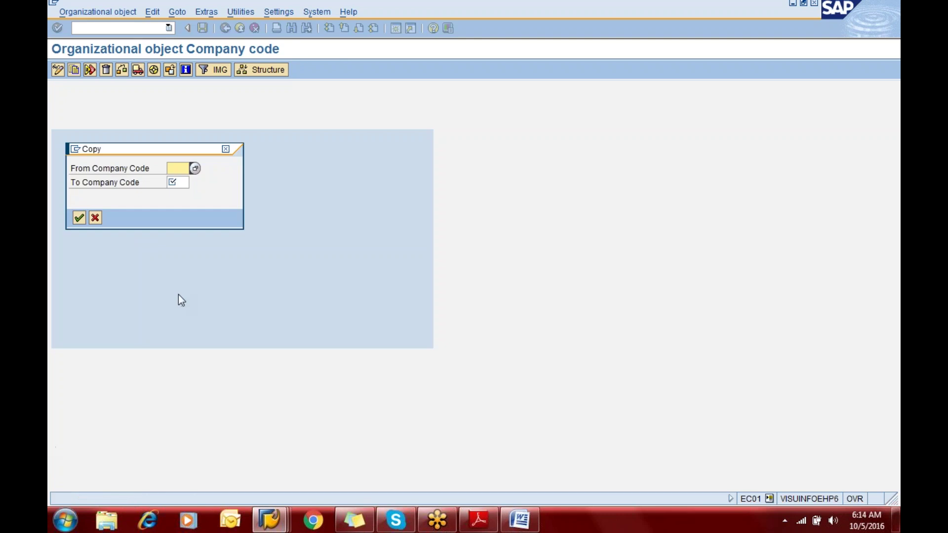
pyautogui.click(197, 170)
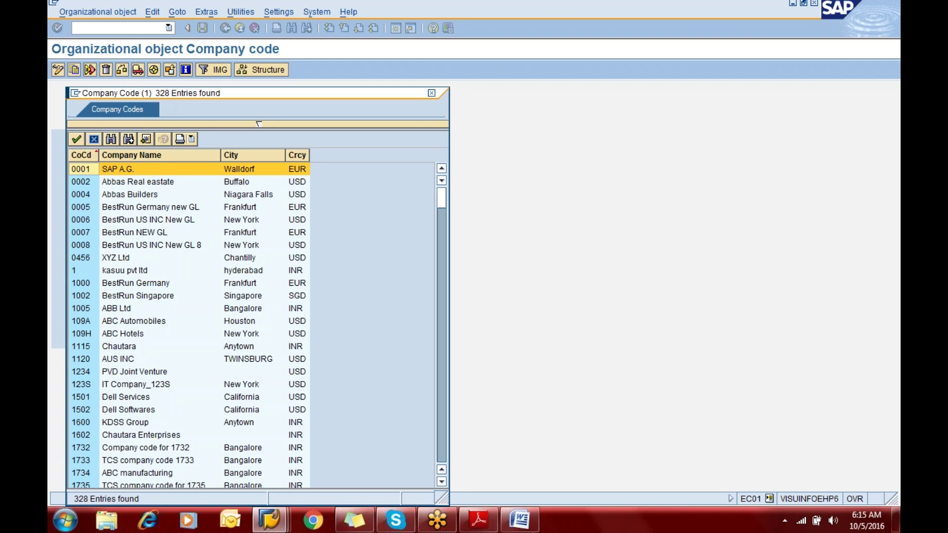
pyautogui.doubleClick(149, 171)
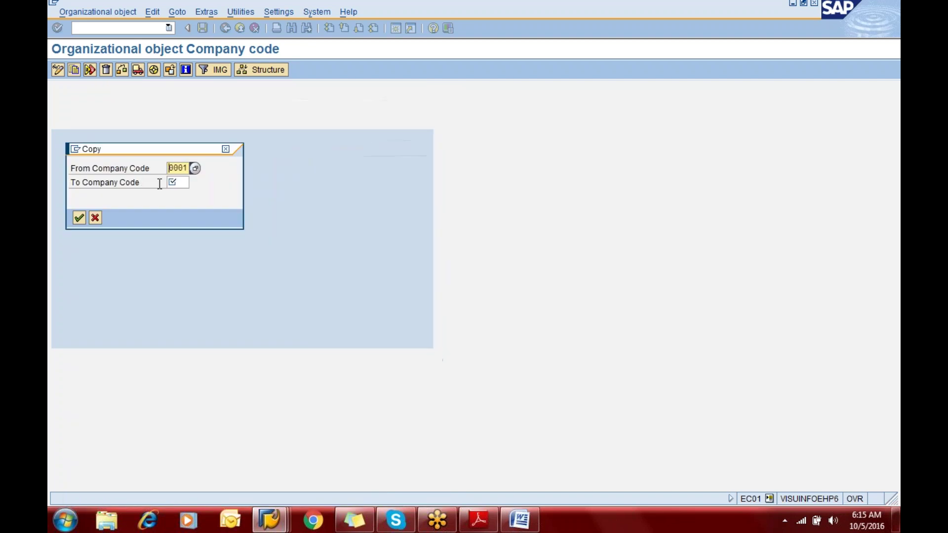
pyautogui.click(180, 183)
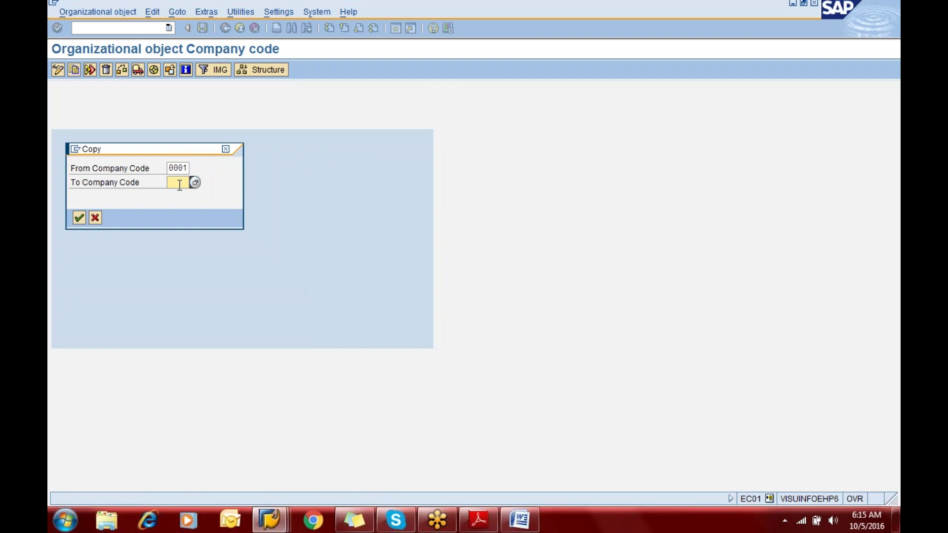
pyautogui.write('e1cc')
pyautogui.click(95, 219)
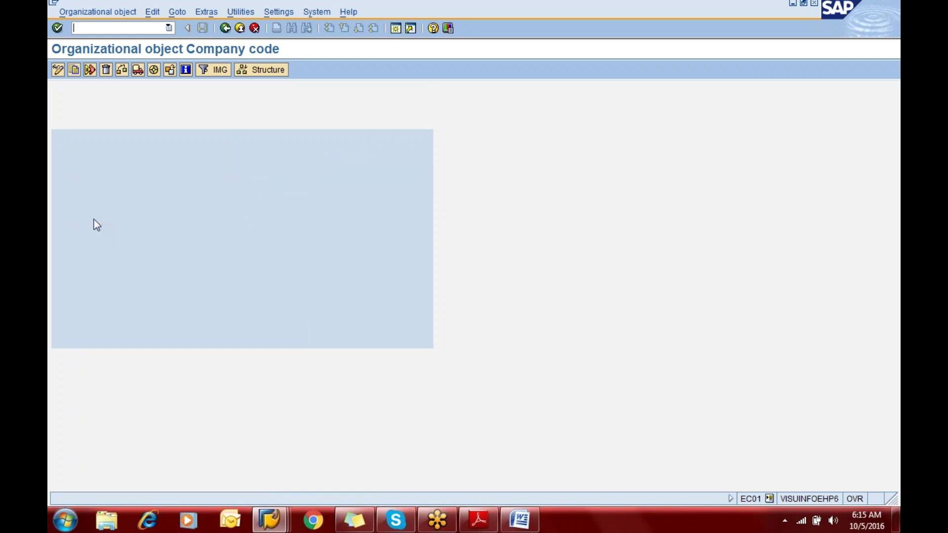
# Open Edit Company Code Data and select company code 0001 in the overview list
pyautogui.click(225, 30)
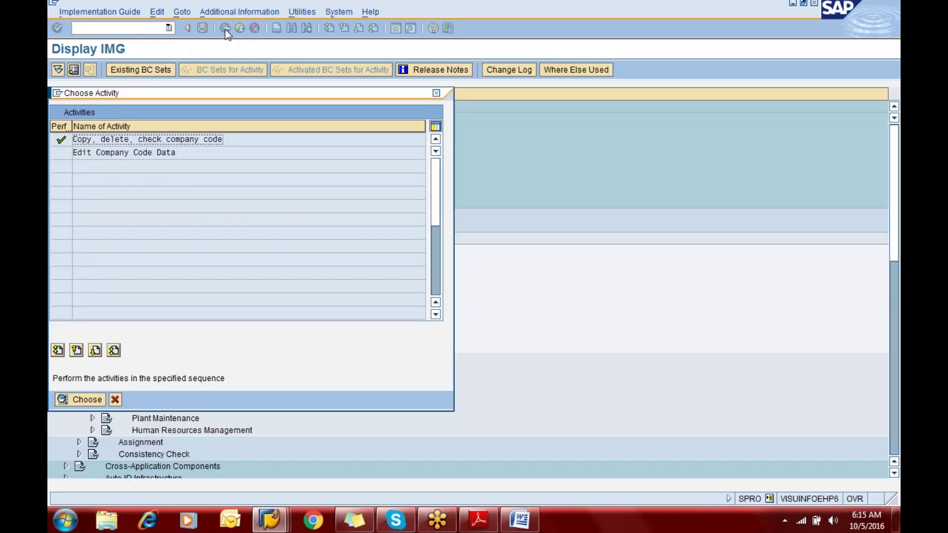
pyautogui.doubleClick(119, 153)
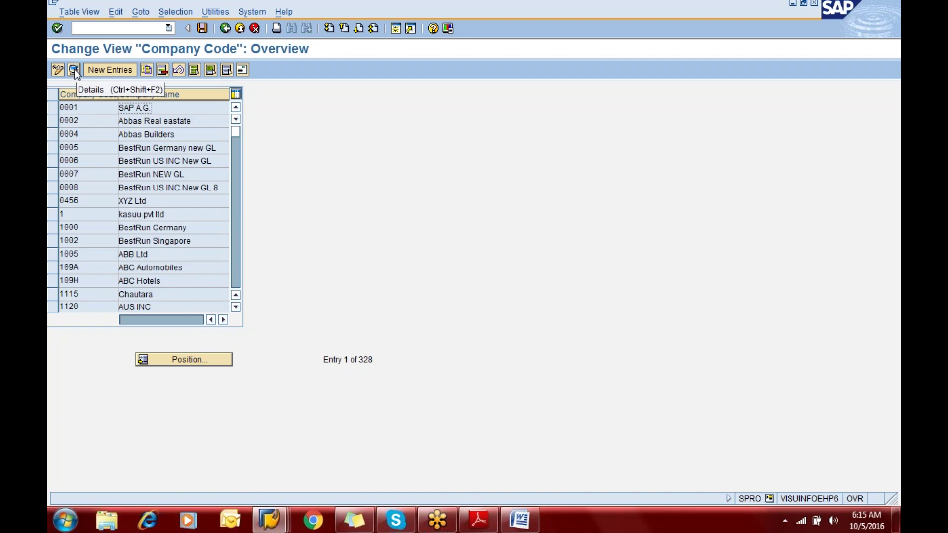
pyautogui.click(88, 108)
pyautogui.click(77, 72)
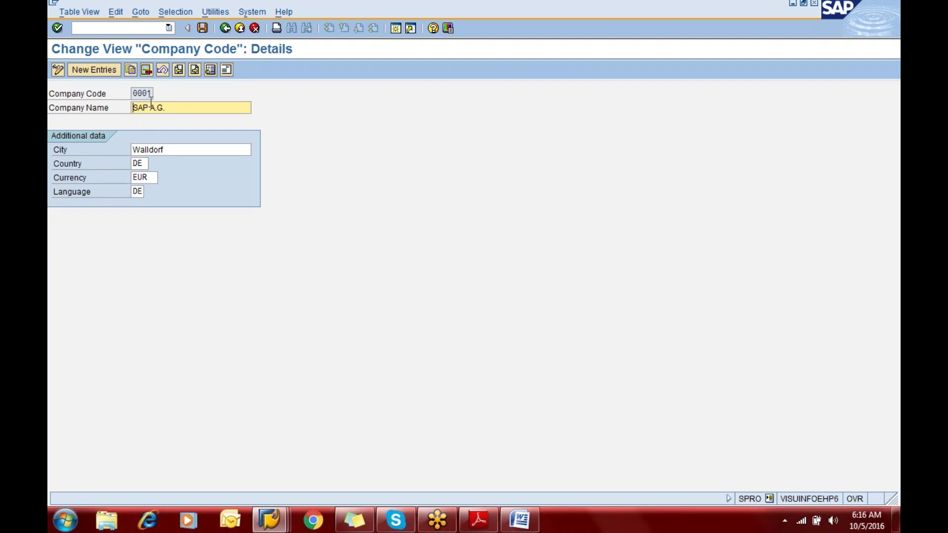
pyautogui.click(226, 71)
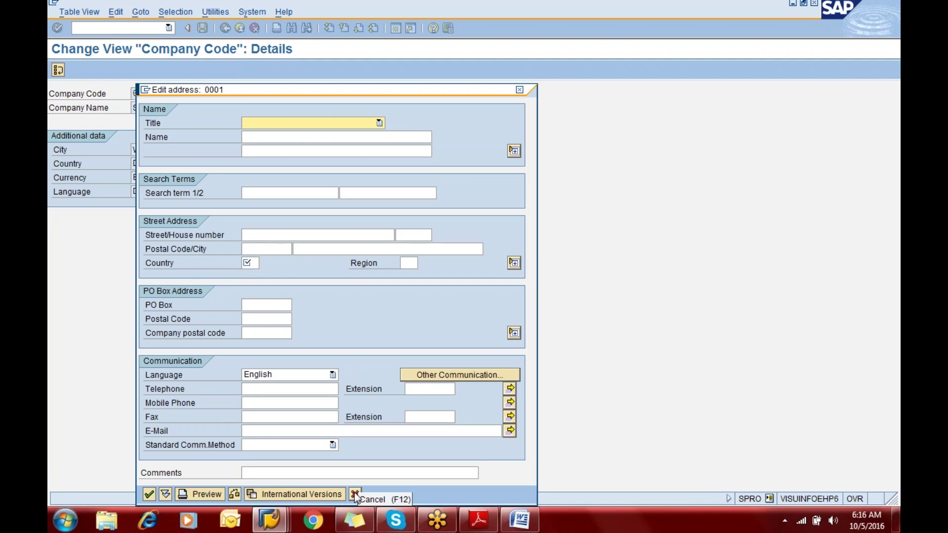
pyautogui.click(356, 495)
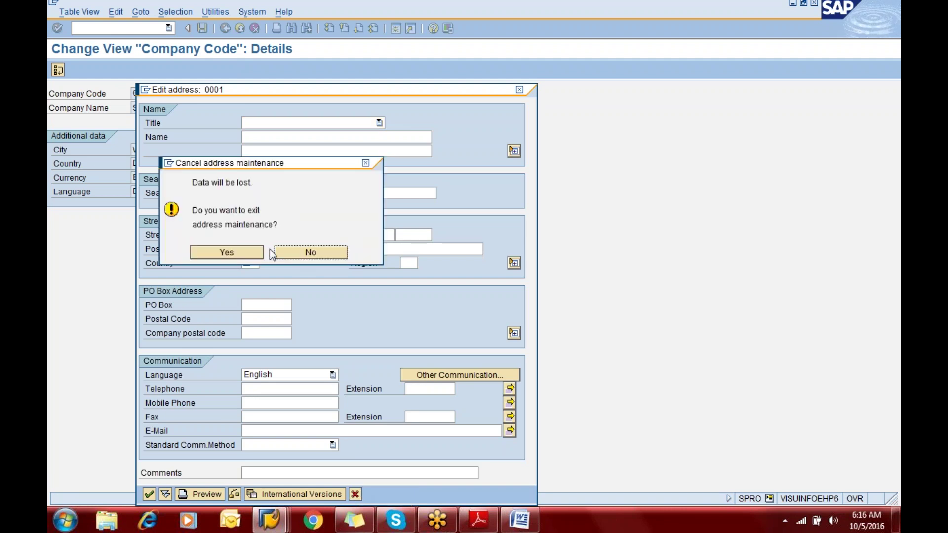
pyautogui.click(244, 250)
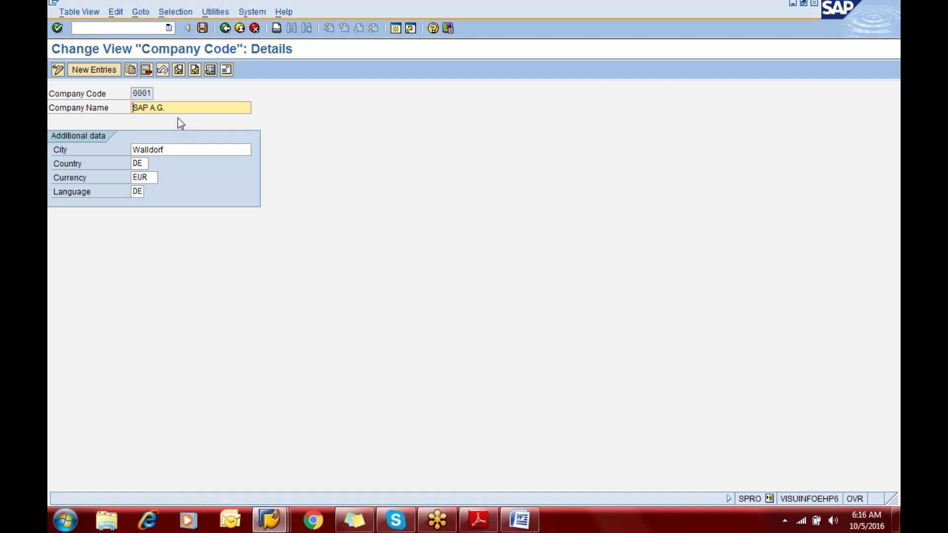
pyautogui.click(221, 34)
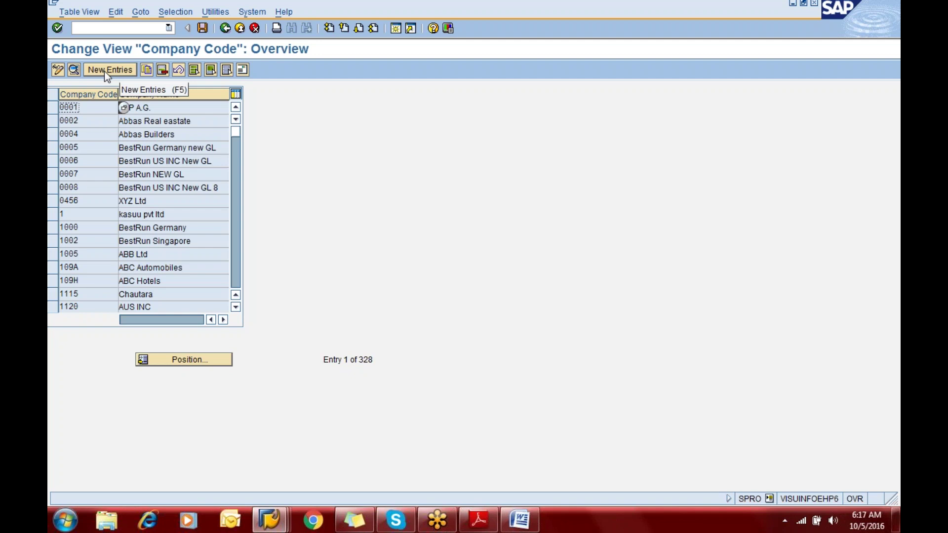
# Start a new company code entry eric named Ericson Manufacturing PLC
pyautogui.click(107, 70)
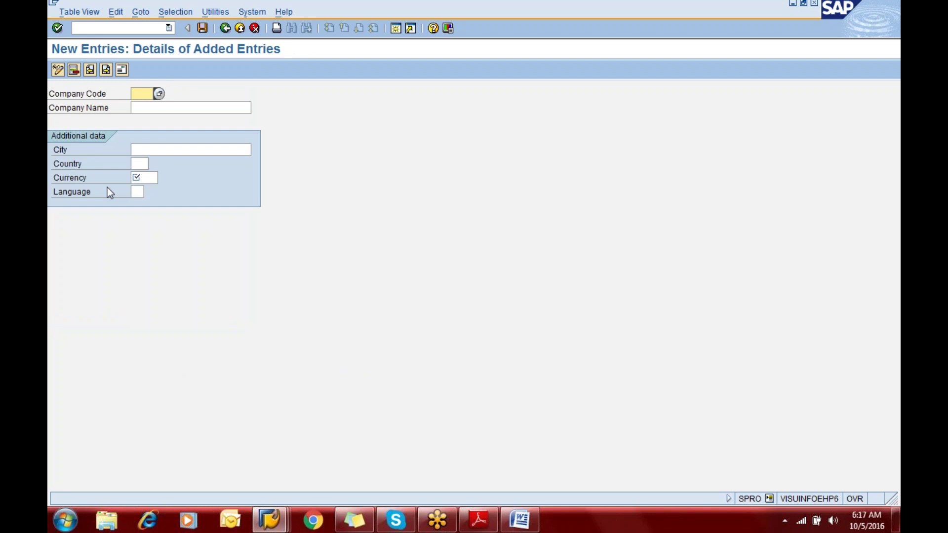
pyautogui.write('eric')
pyautogui.press('Tab')
pyautogui.write('Eric')
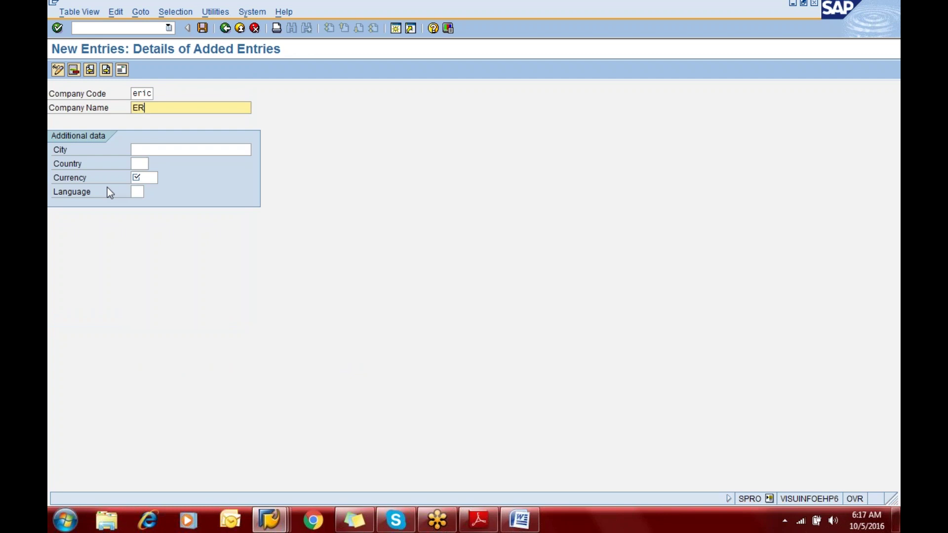
pyautogui.write('son Co')
pyautogui.write(' LLC')
pyautogui.press('BackSpace')
pyautogui.press('BackSpace')
pyautogui.press('BackSpace')
pyautogui.write('PLC')
pyautogui.press('Tab')
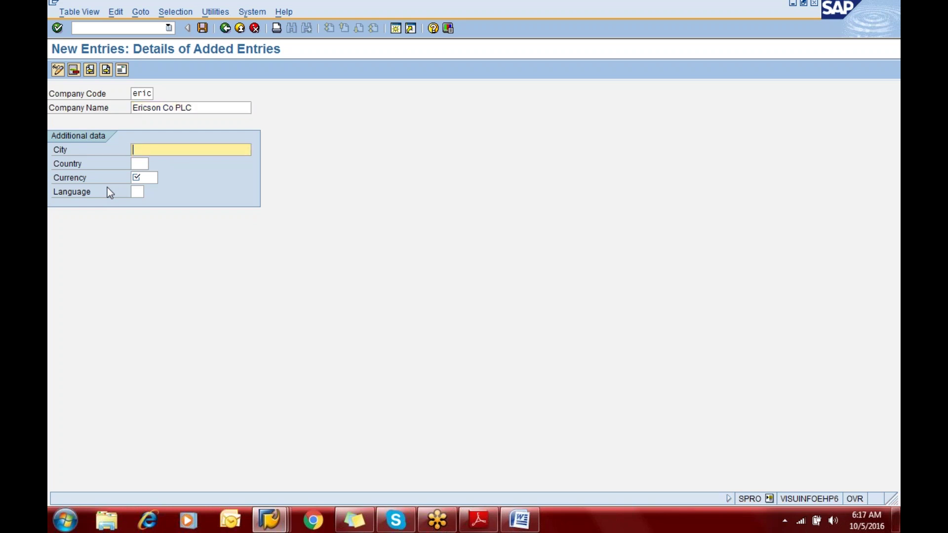
pyautogui.hotkey('shift', 'Tab')
pyautogui.hotkey('shift', 'Tab')
pyautogui.press('Tab')
pyautogui.press('Left')
pyautogui.press('Left')
pyautogui.press('Left')
pyautogui.press('Left')
pyautogui.press('Left')
pyautogui.press('Left')
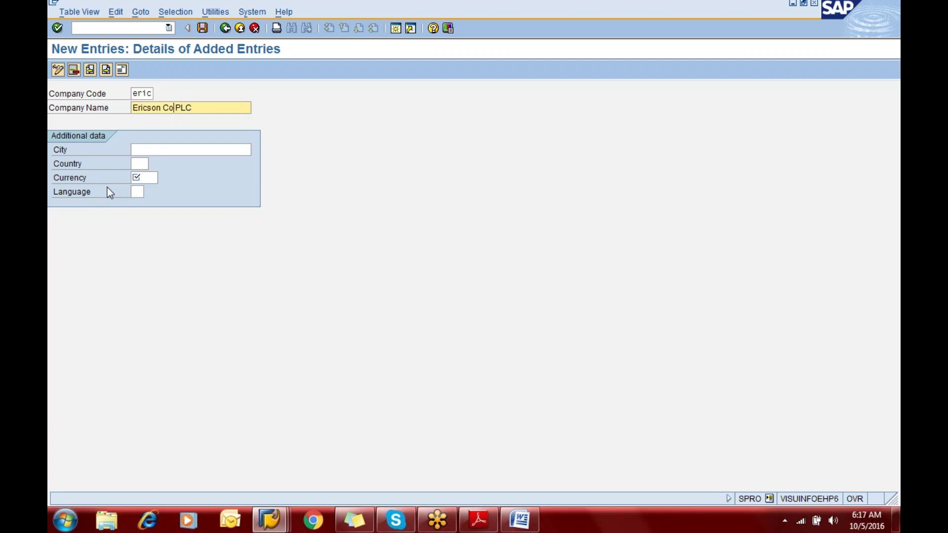
pyautogui.write('Manufacturin g PLC')
# Fill in city New York, country us, currency usd and language en
pyautogui.press('Tab')
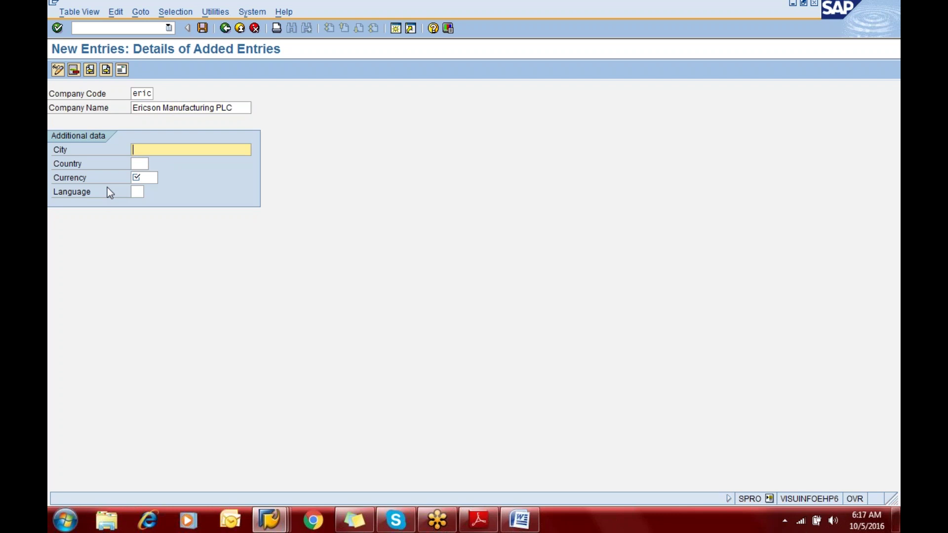
pyautogui.write('N')
pyautogui.press('Down')
pyautogui.press('Tab')
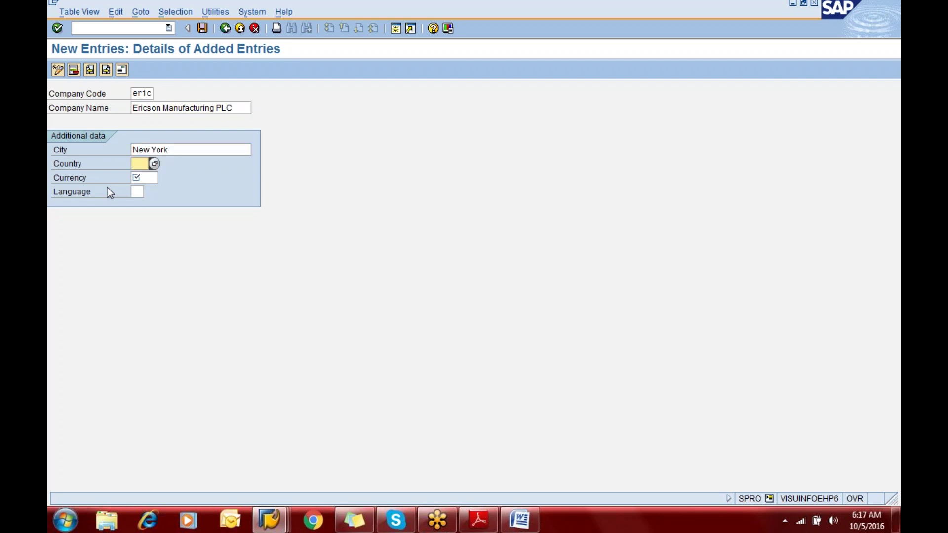
pyautogui.write('us')
pyautogui.press('Tab')
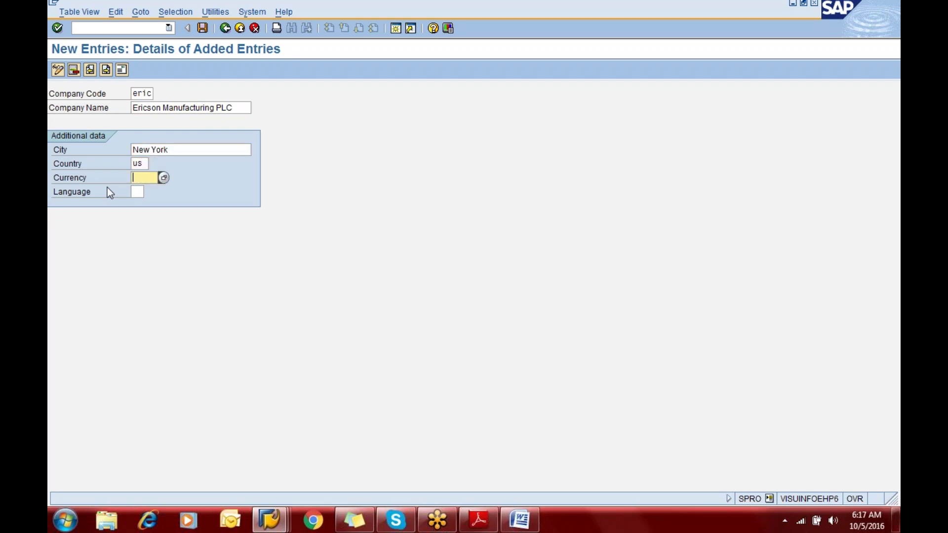
pyautogui.write('usd')
pyautogui.press('Tab')
pyautogui.write('en')
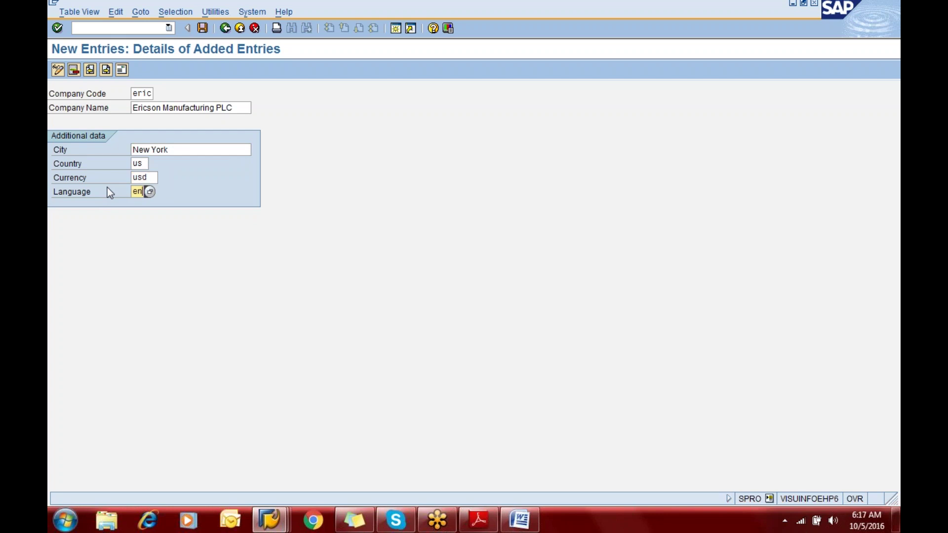
# In the address form, enter name Ericson Manufacturing PL with second line Mobile Phones
pyautogui.click(123, 70)
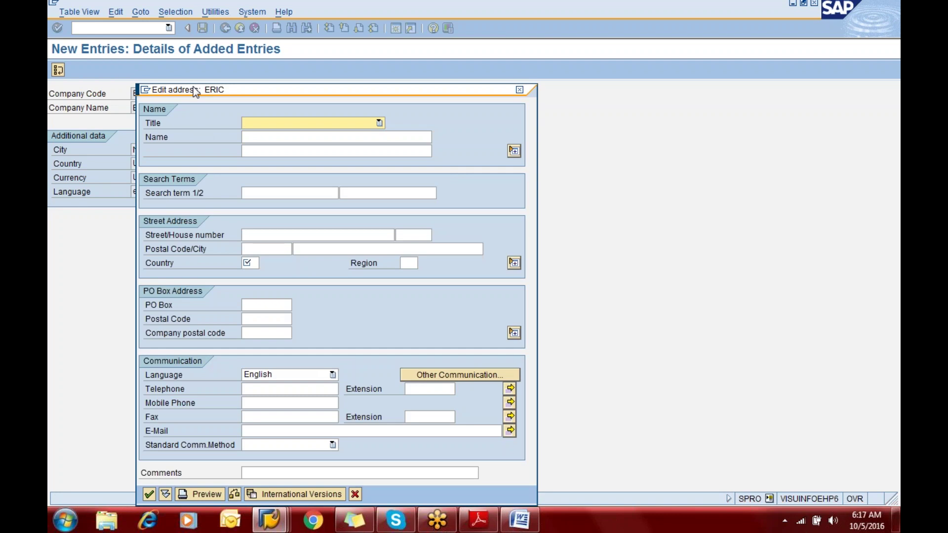
pyautogui.click(273, 134)
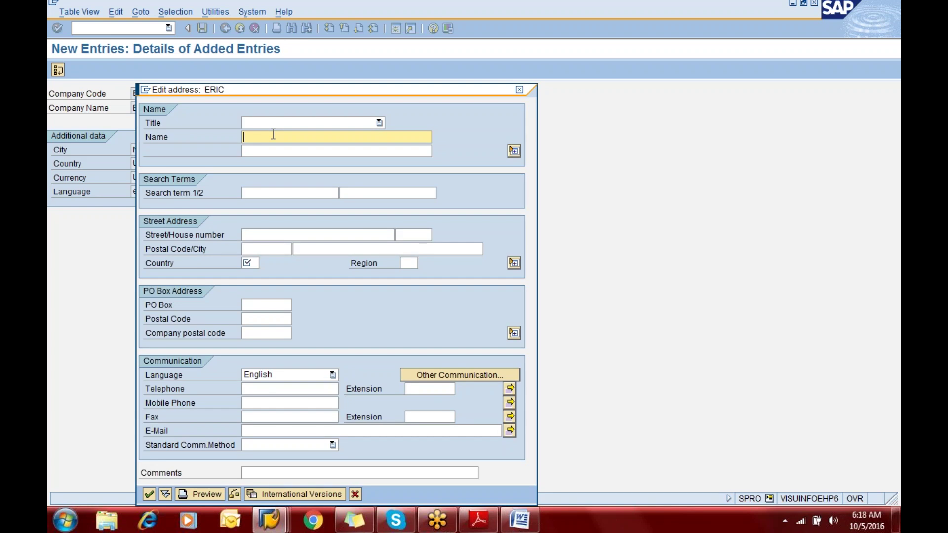
pyautogui.write('Eri')
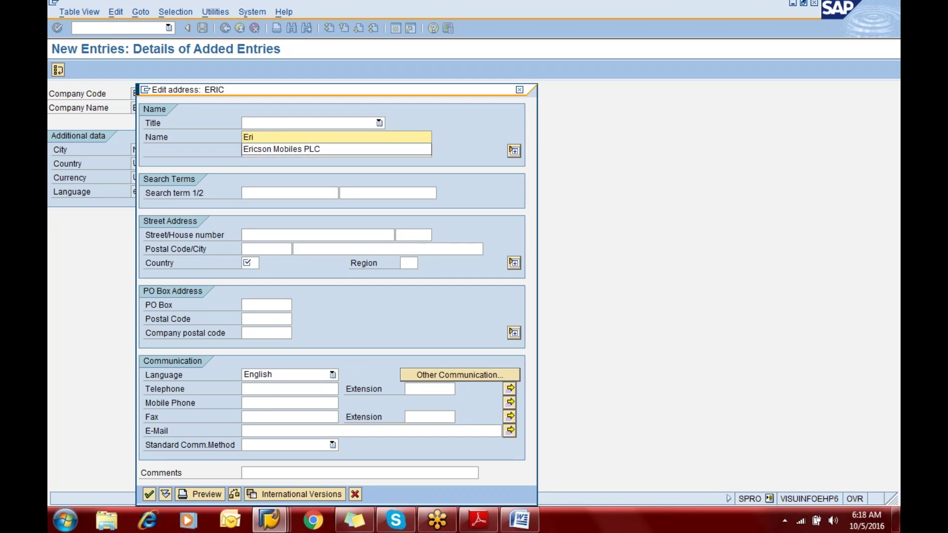
pyautogui.write('cson Manufac')
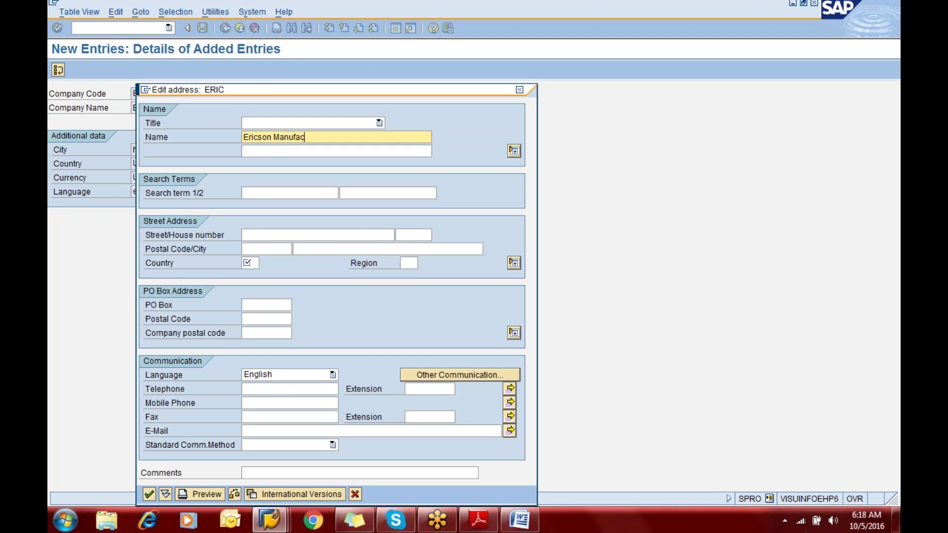
pyautogui.write('turing PL')
pyautogui.press('Tab')
pyautogui.press('Tab')
pyautogui.press('Tab')
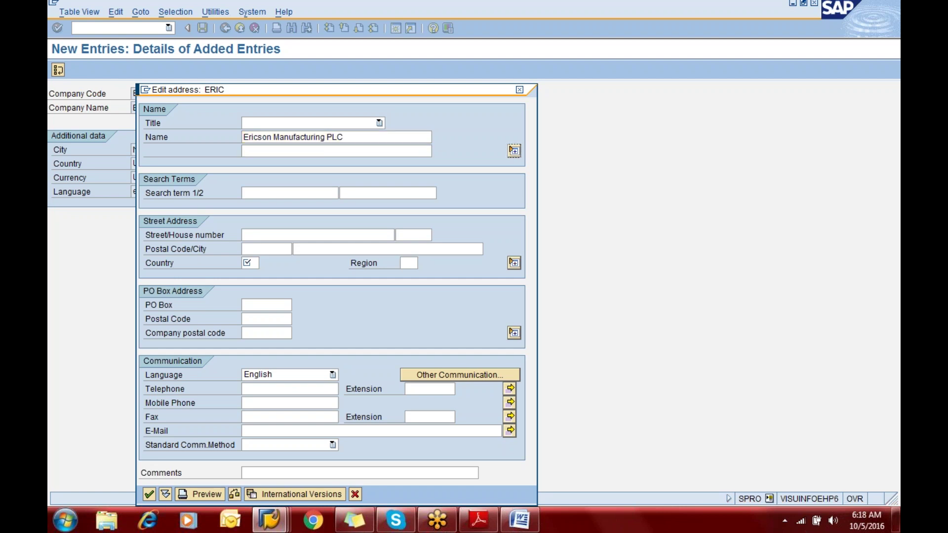
pyautogui.hotkey('shift', 'Tab')
pyautogui.hotkey('shift', 'Tab')
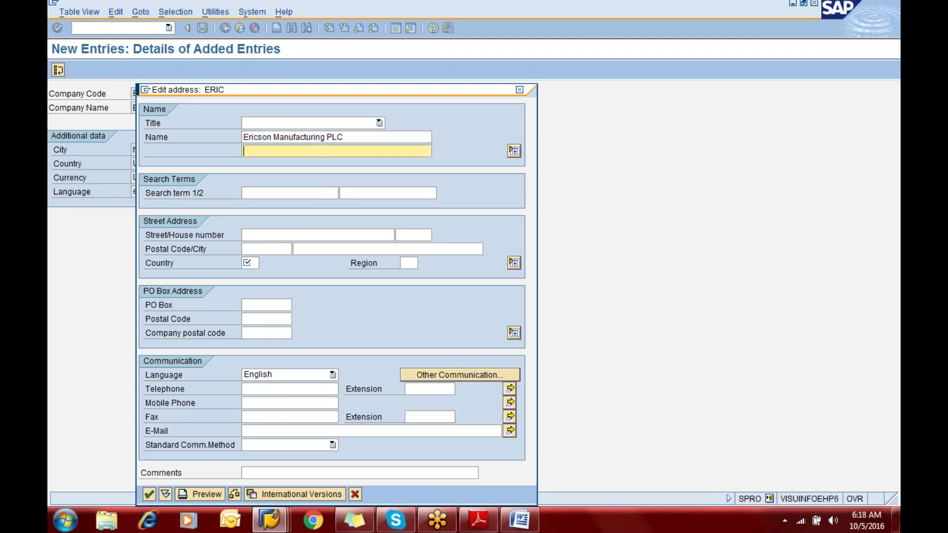
pyautogui.write('Automi')
pyautogui.press('BackSpace')
pyautogui.write('obile')
pyautogui.press('BackSpace')
pyautogui.press('BackSpace')
pyautogui.press('BackSpace')
pyautogui.press('BackSpace')
pyautogui.press('BackSpace')
pyautogui.press('BackSpace')
pyautogui.press('BackSpace')
pyautogui.press('BackSpace')
pyautogui.press('BackSpace')
pyautogui.press('BackSpace')
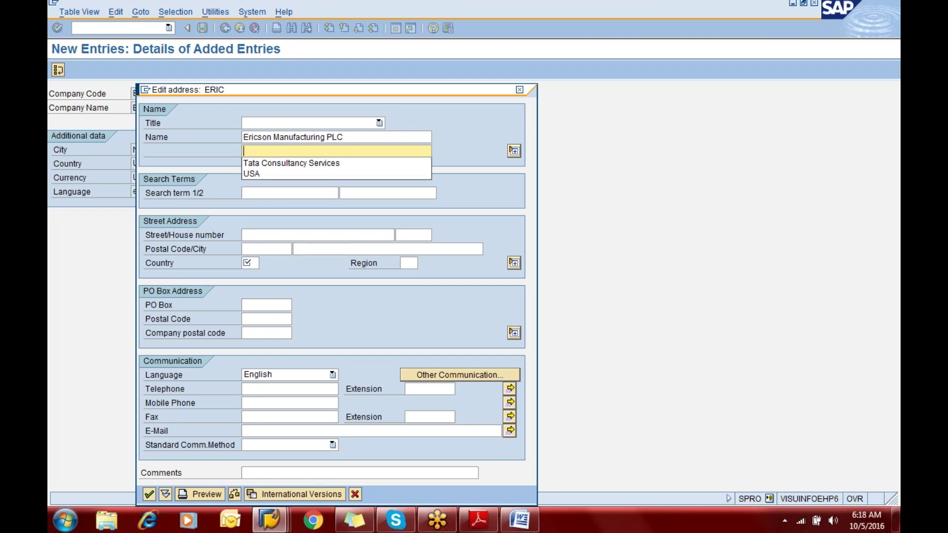
pyautogui.write('Mobile')
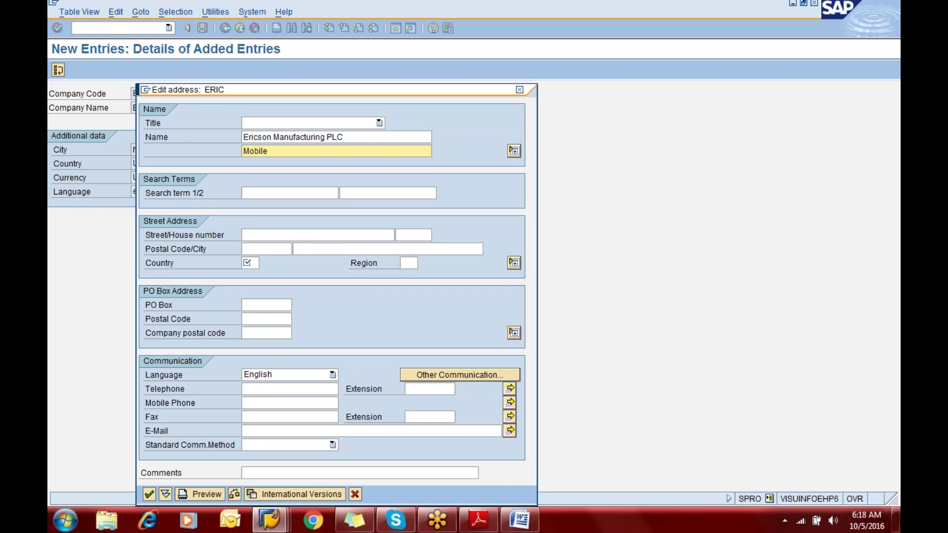
pyautogui.write(' Phones')
pyautogui.press('Tab')
pyautogui.press('Tab')
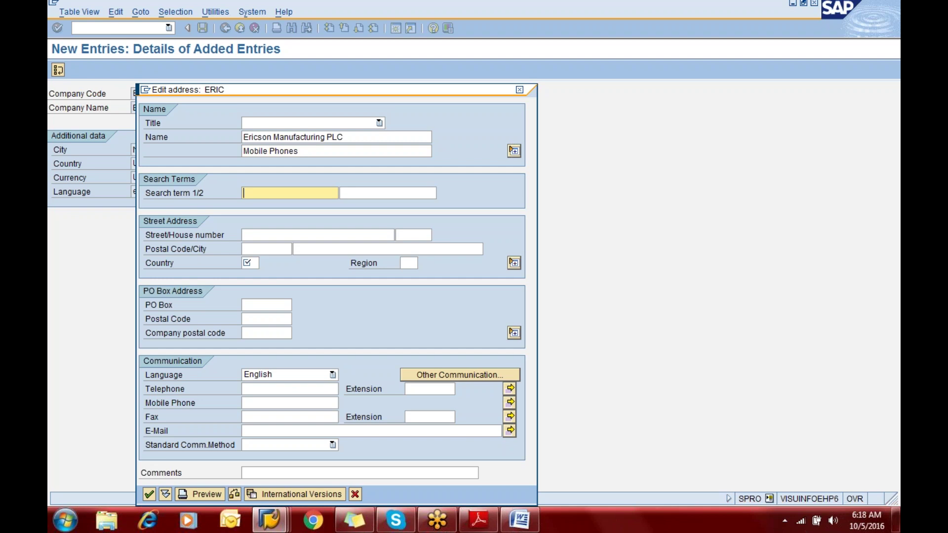
pyautogui.write('Ericson')
pyautogui.press('Tab')
pyautogui.press('Tab')
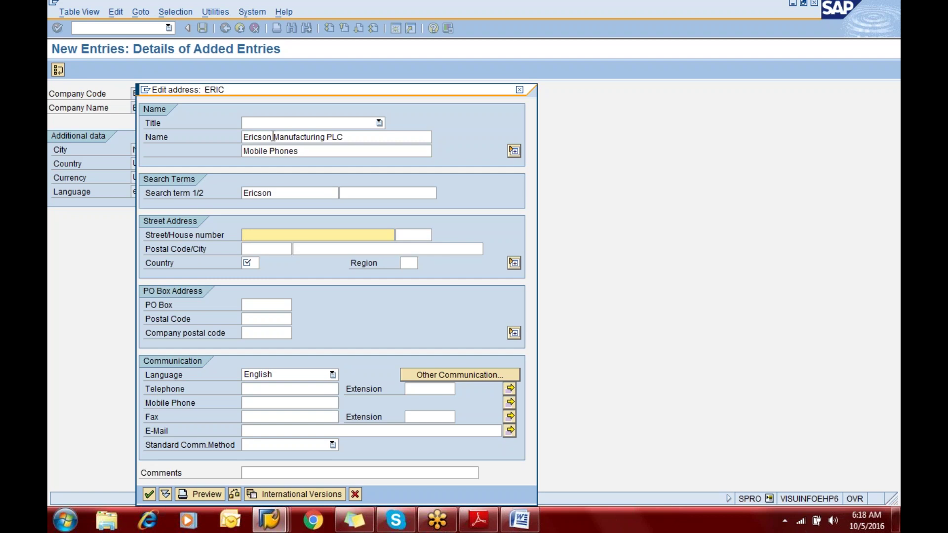
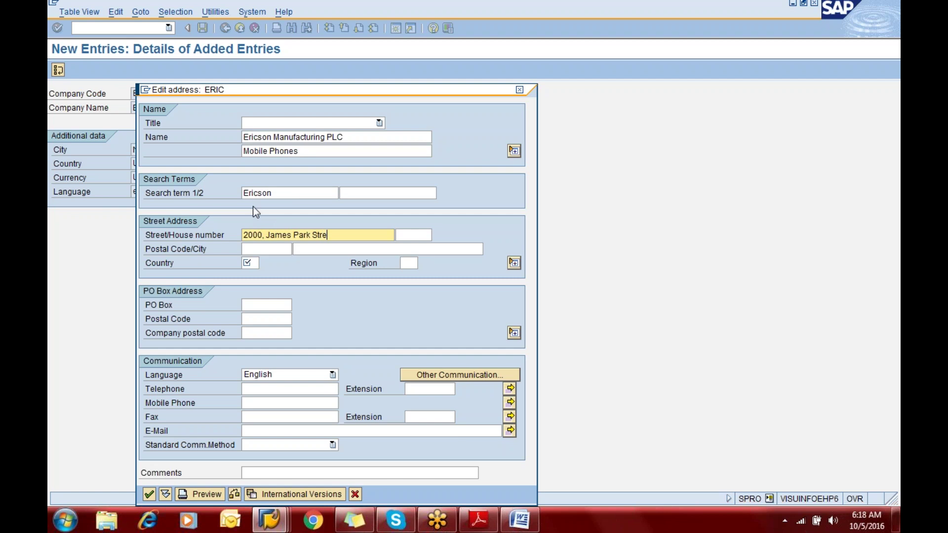
# Set the address city to New York and country us, confirm, and accept the street warning
pyautogui.press('Tab')
pyautogui.press('Tab')
pyautogui.write('New')
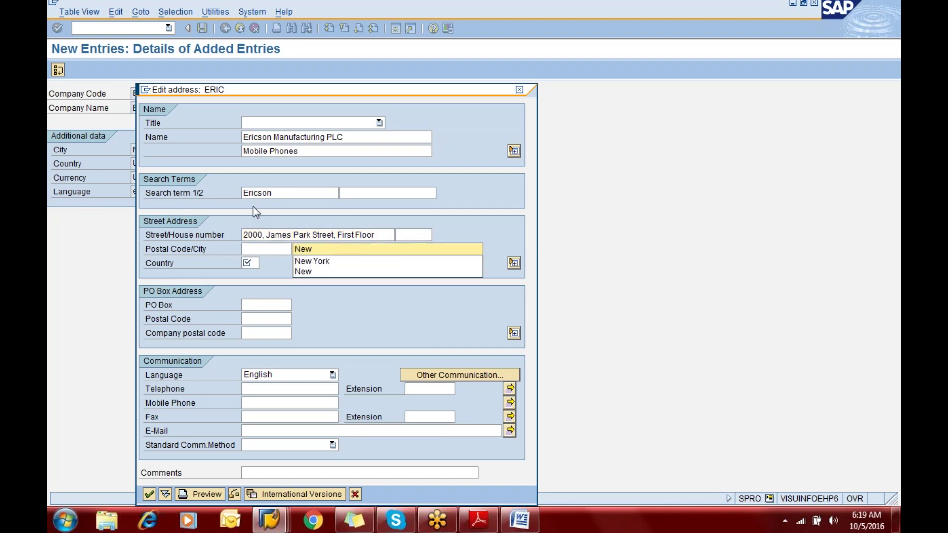
pyautogui.press('Down')
pyautogui.press('Tab')
pyautogui.write('us')
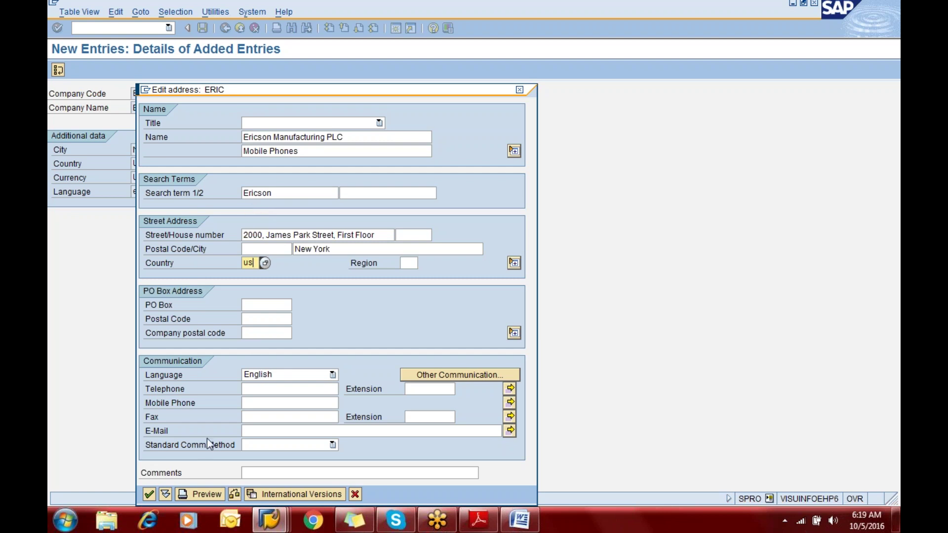
pyautogui.click(268, 305)
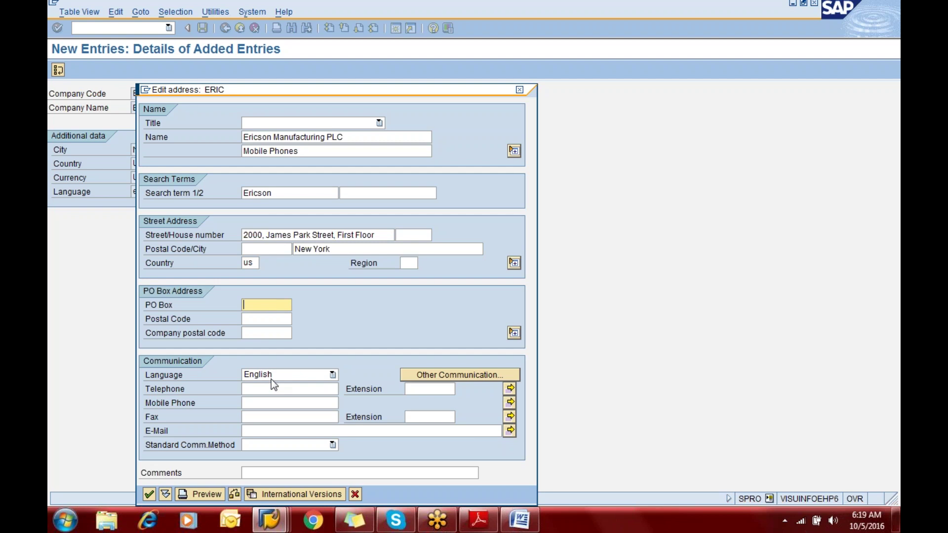
pyautogui.click(274, 403)
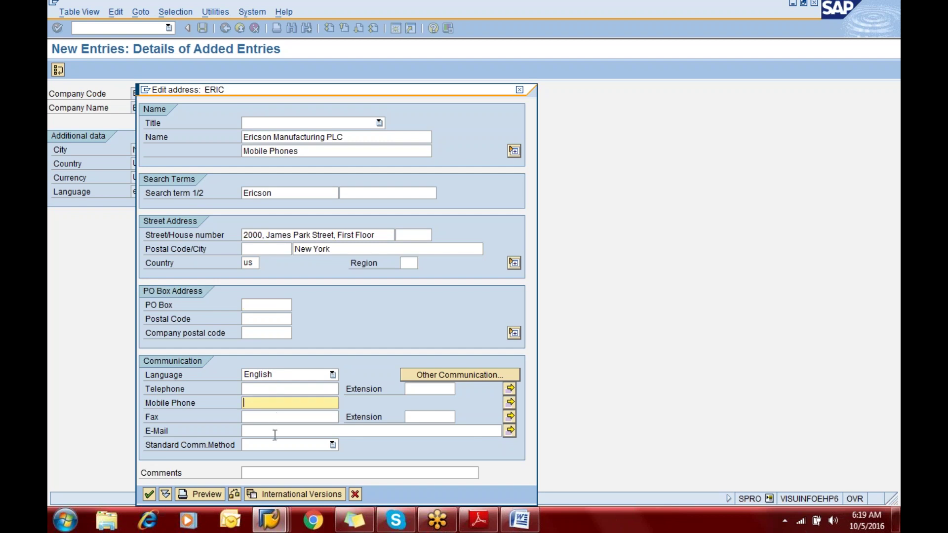
pyautogui.click(149, 494)
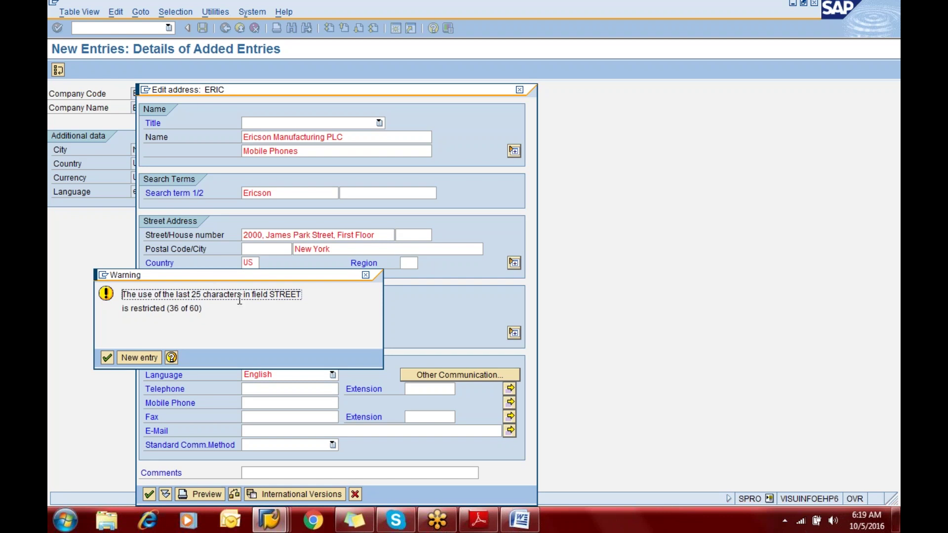
pyautogui.click(108, 358)
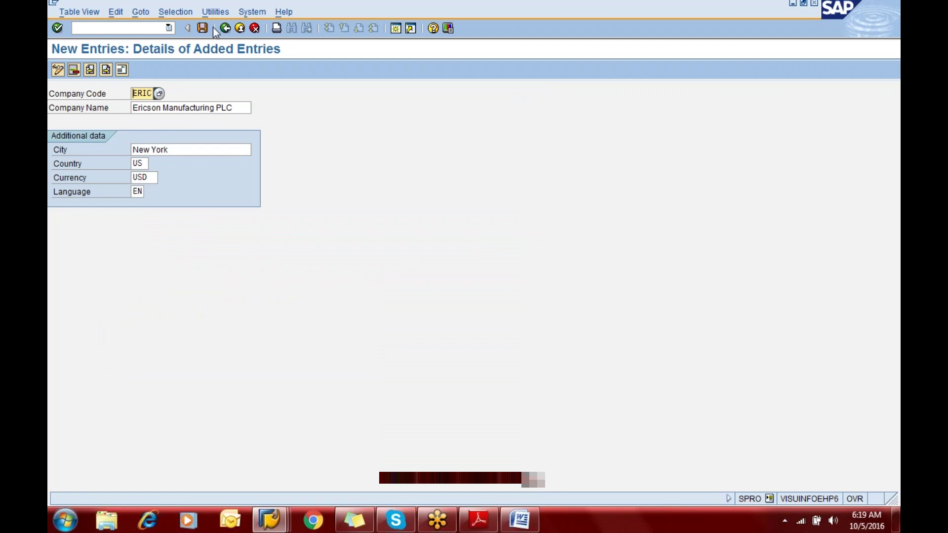
# Save company code ERIC, adding time zone CST to its address and confirming it
pyautogui.click(203, 29)
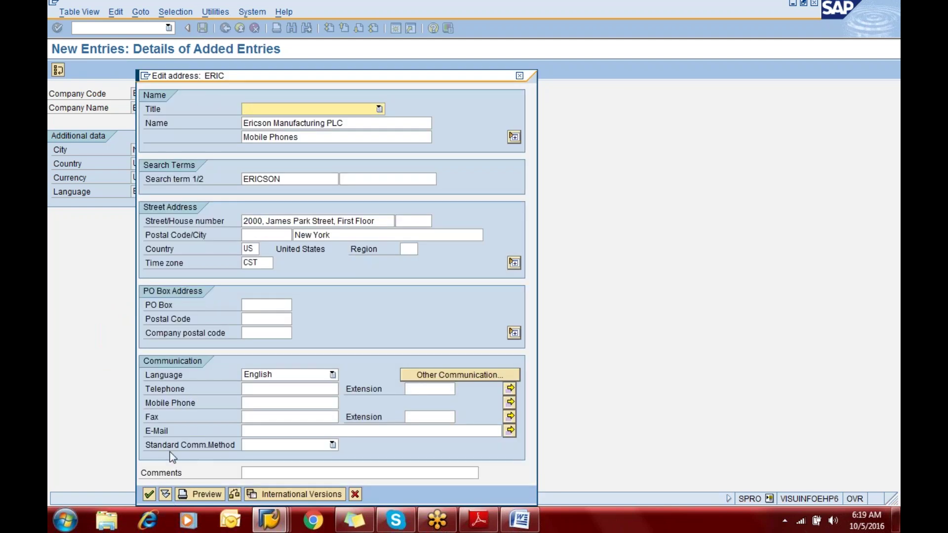
pyautogui.click(262, 264)
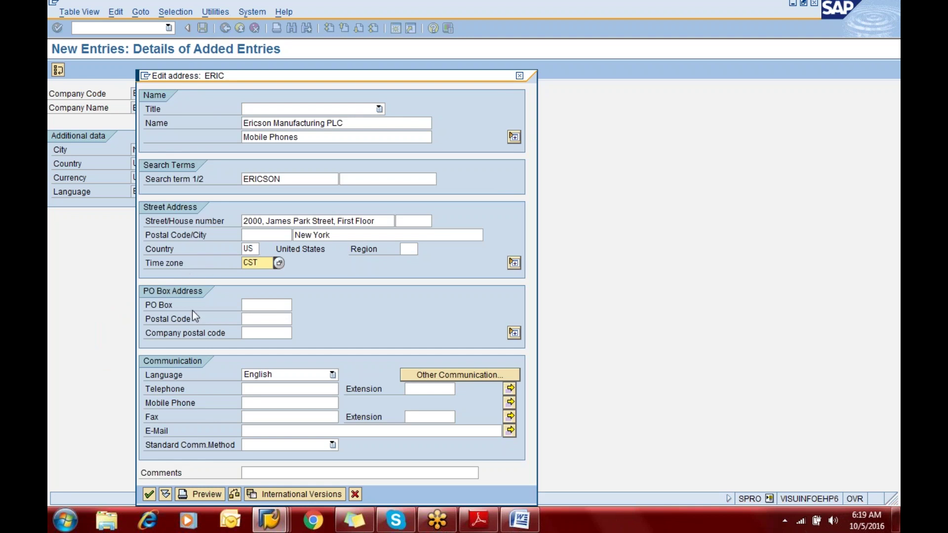
pyautogui.click(345, 235)
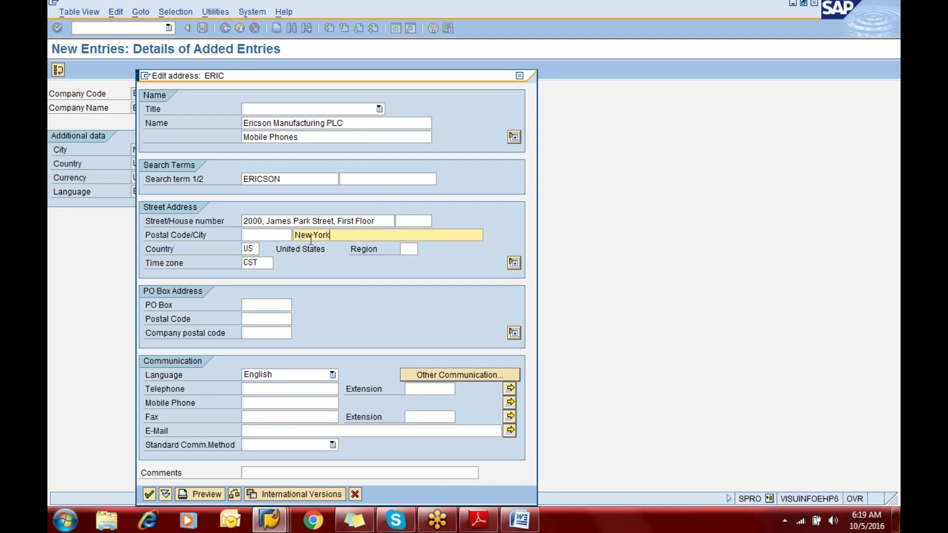
pyautogui.click(260, 261)
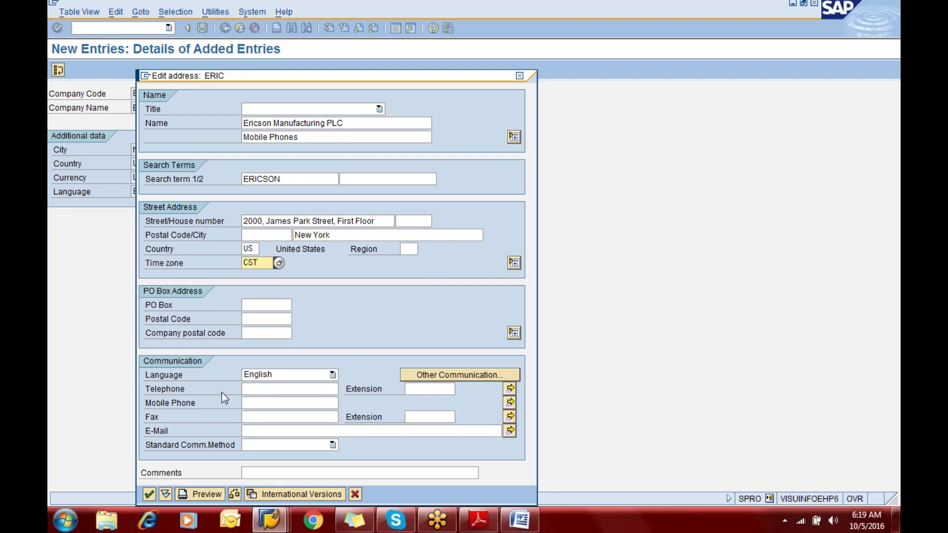
pyautogui.click(150, 494)
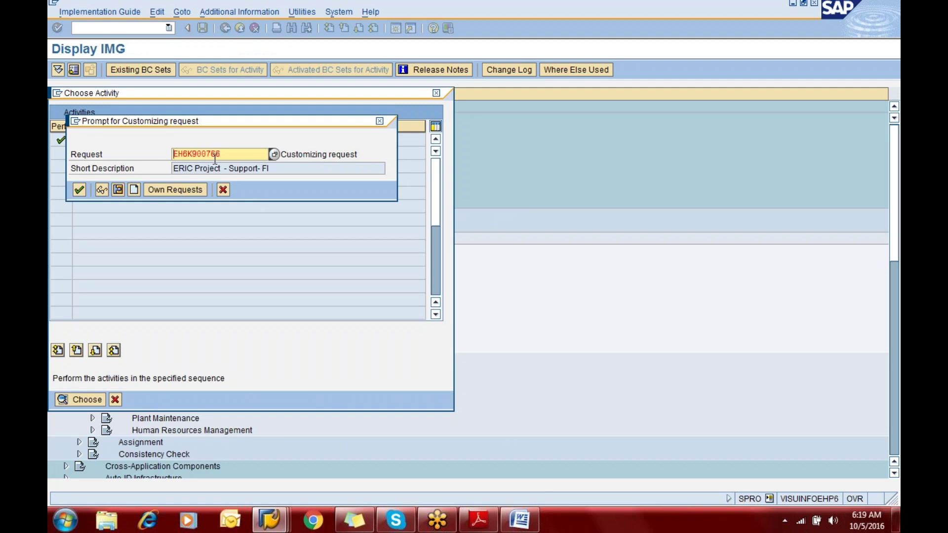
# Keep the proposed ERIC Project customizing request and continue to save the entry
pyautogui.click(80, 190)
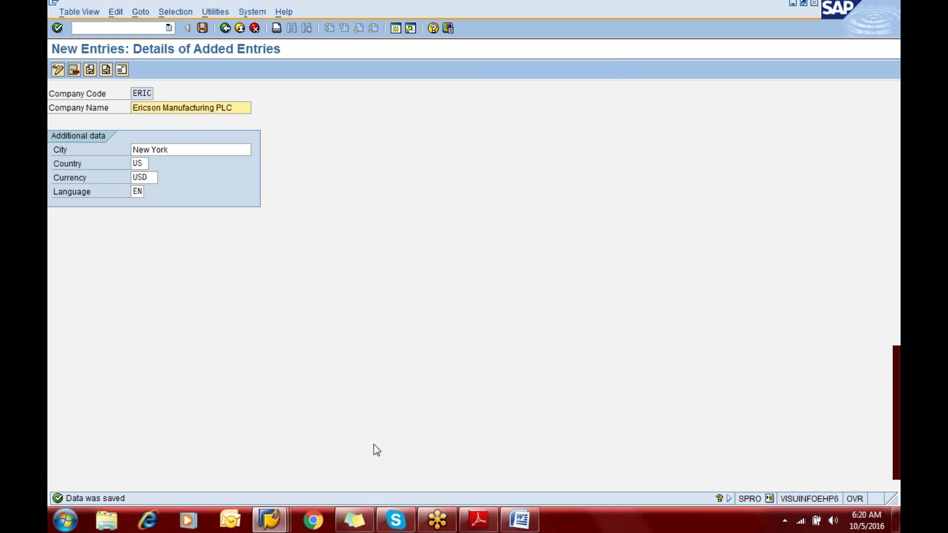
# Bring the Adobe Reader setup notes forward and scroll to Step 1.2 Define company code
pyautogui.click(479, 523)
pyautogui.scroll(-3, 380, 304)
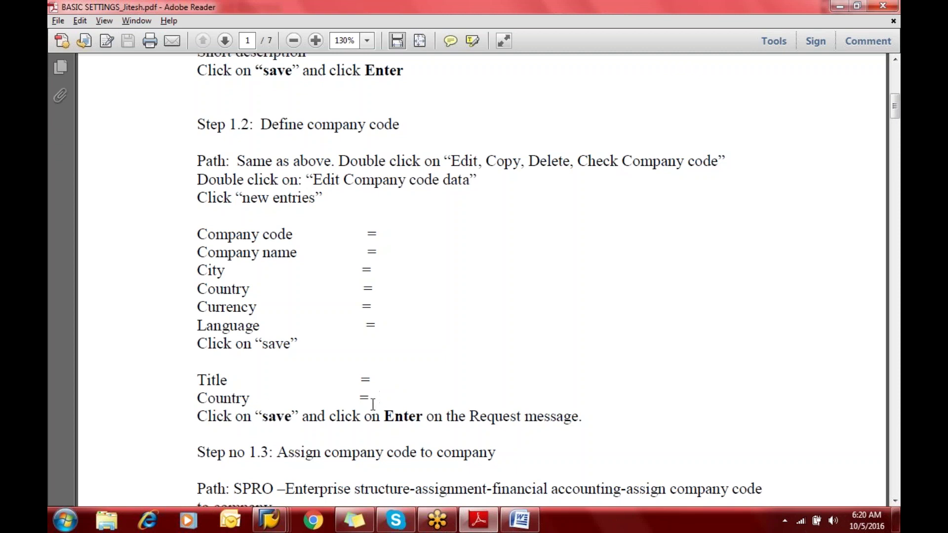
# Scroll the notes to Step 1.3's SPRO path, then return to SAP GUI
pyautogui.scroll(-5, 406, 467)
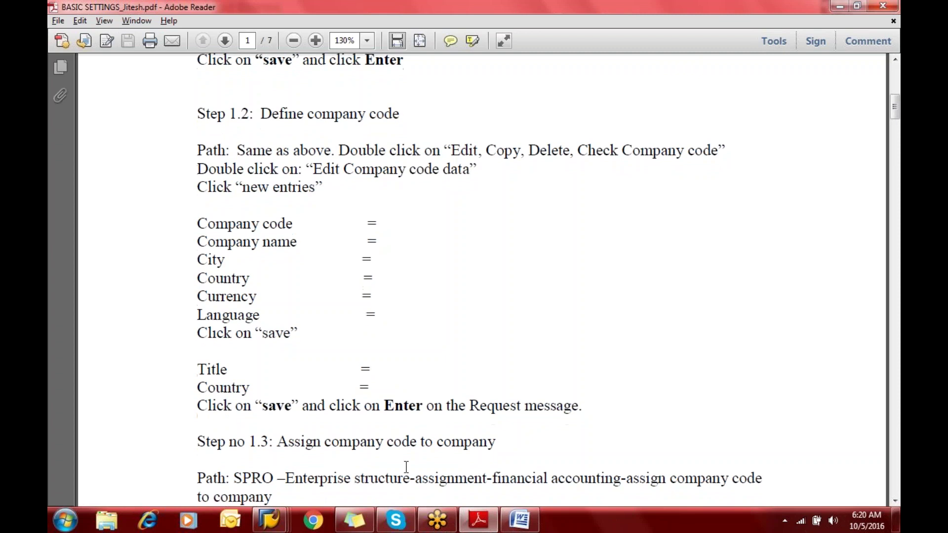
pyautogui.scroll(-3, 482, 282)
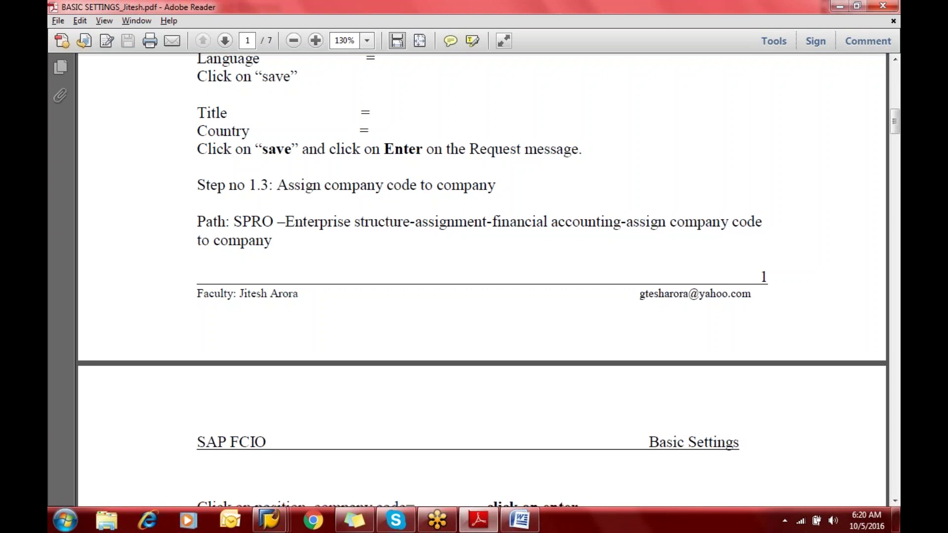
pyautogui.hotkey('alt', 'Tab')
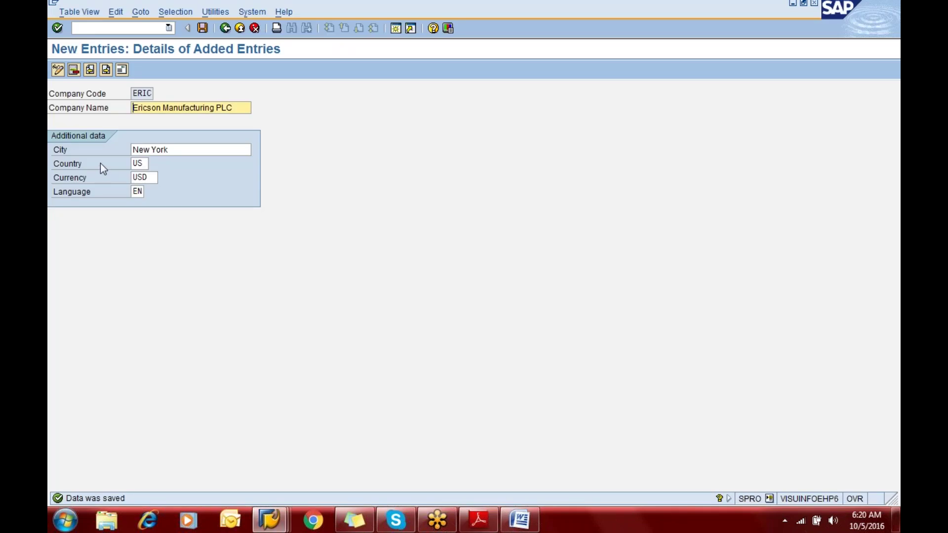
# Back out to the IMG and open Assignment > Financial Accounting > Assign company code to company
pyautogui.click(225, 28)
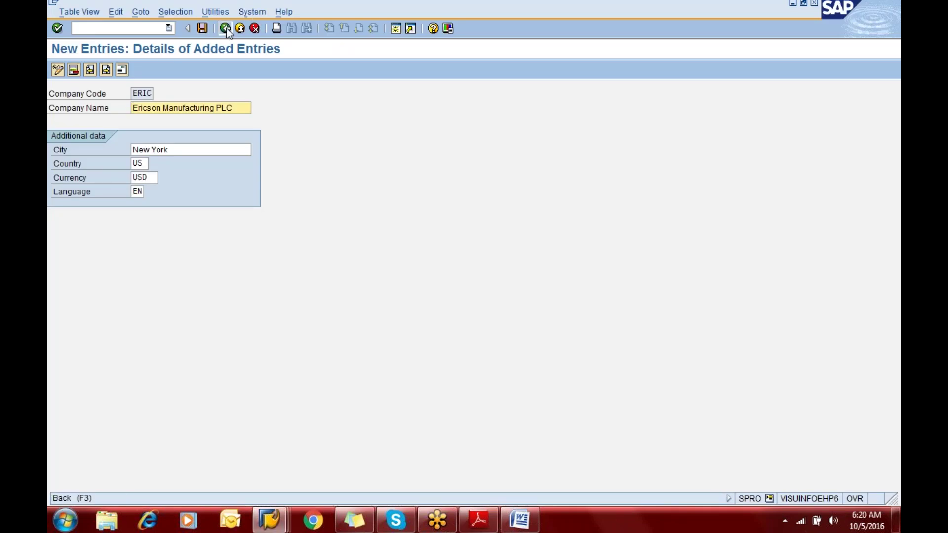
pyautogui.click(226, 28)
pyautogui.click(225, 29)
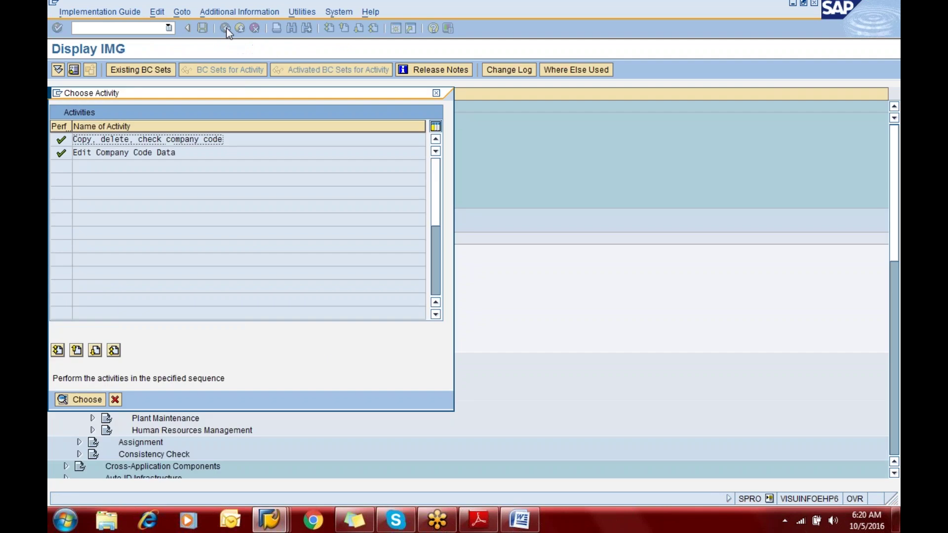
pyautogui.click(115, 400)
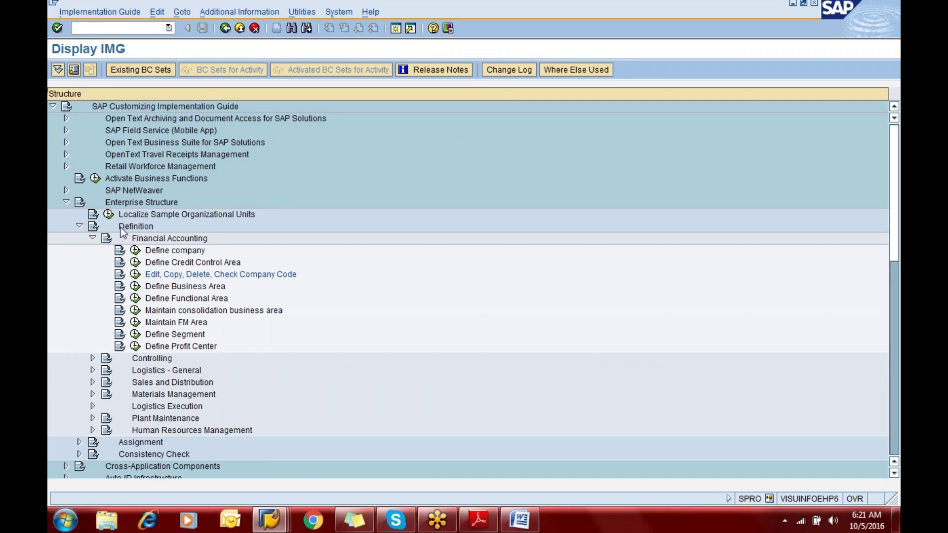
pyautogui.click(79, 226)
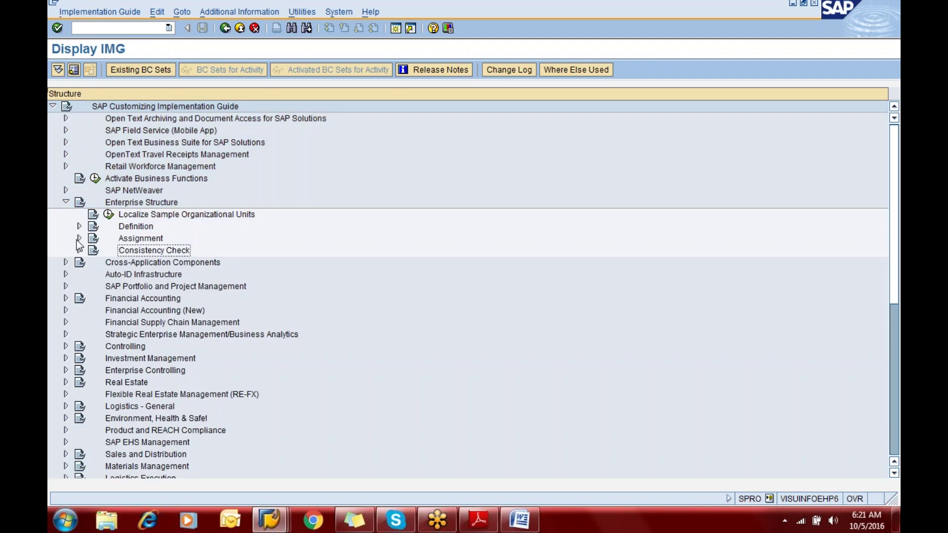
pyautogui.click(79, 238)
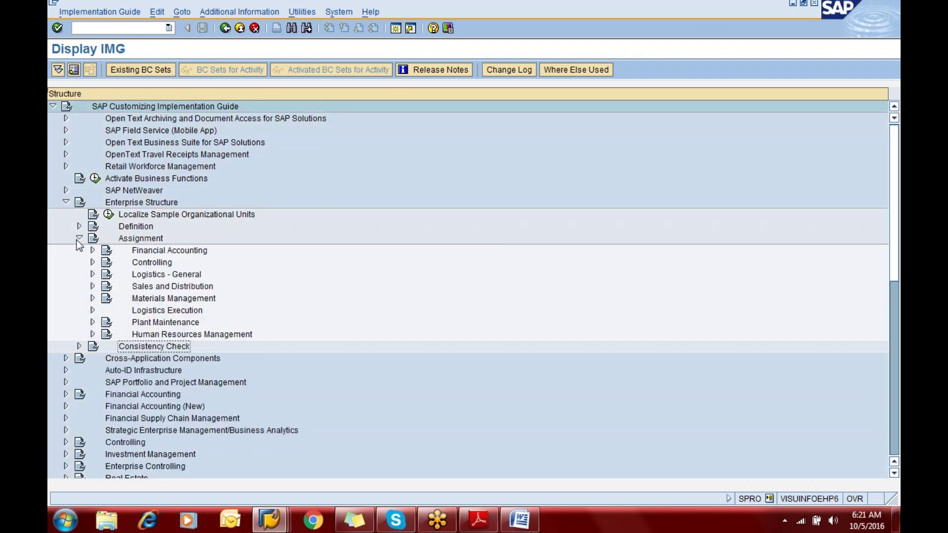
pyautogui.click(93, 250)
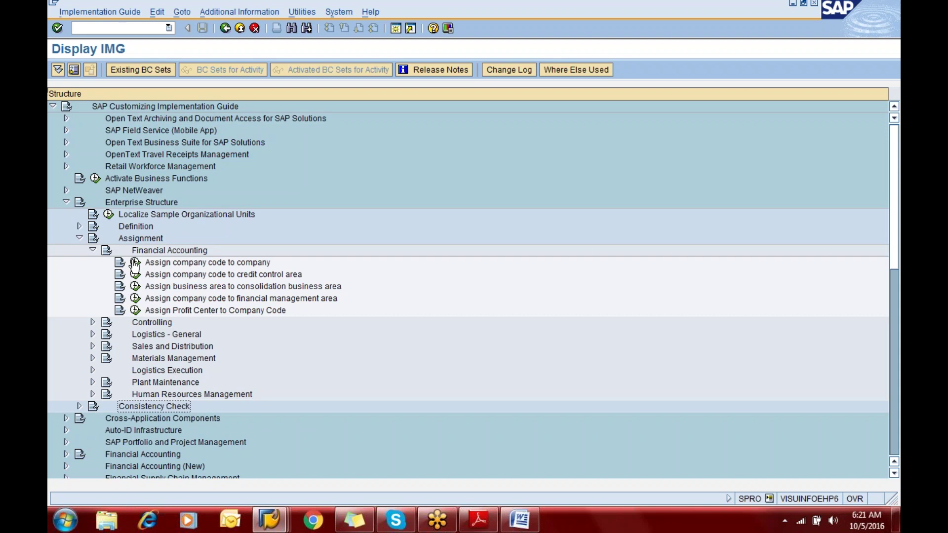
pyautogui.click(134, 264)
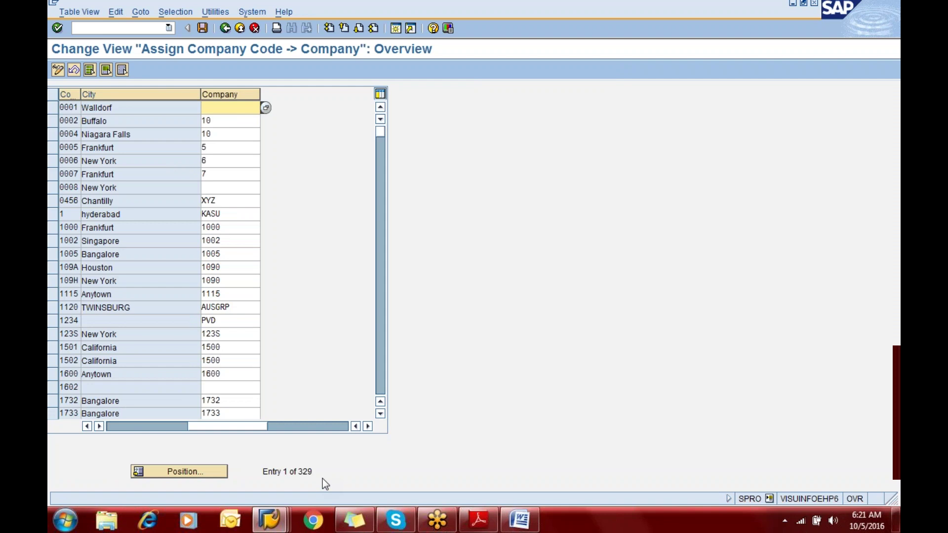
# Position to company code ERIC, assign company ERIC11, and save it in the customizing request
pyautogui.click(171, 474)
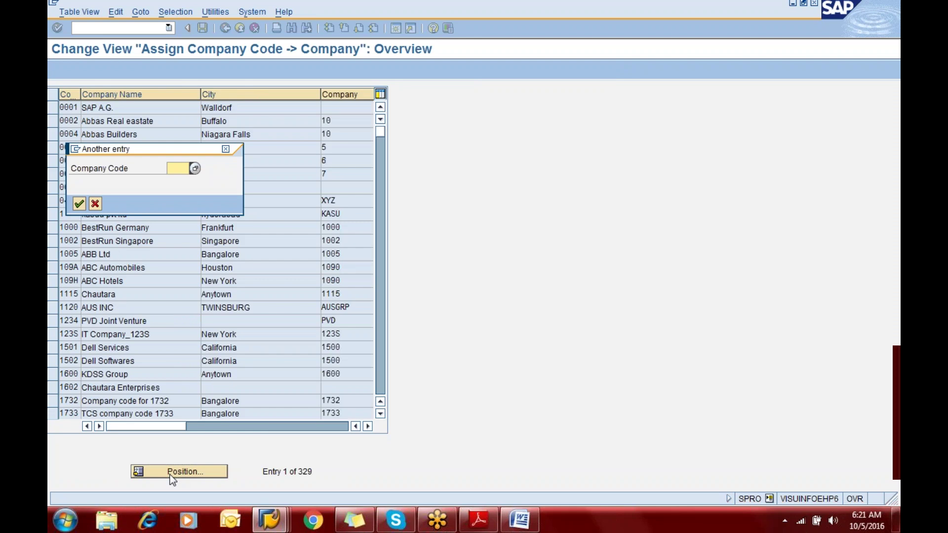
pyautogui.write('eric')
pyautogui.press('Return')
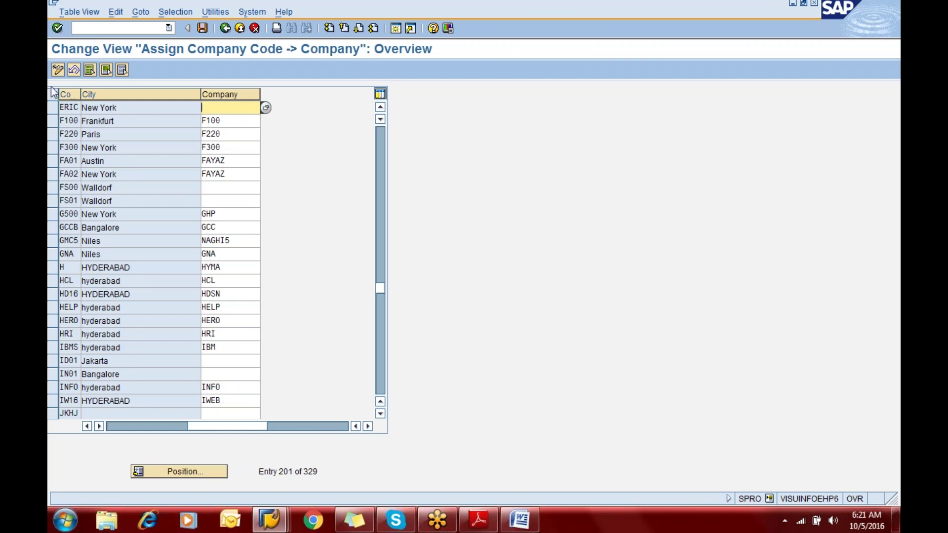
pyautogui.write('eric11')
pyautogui.click(201, 31)
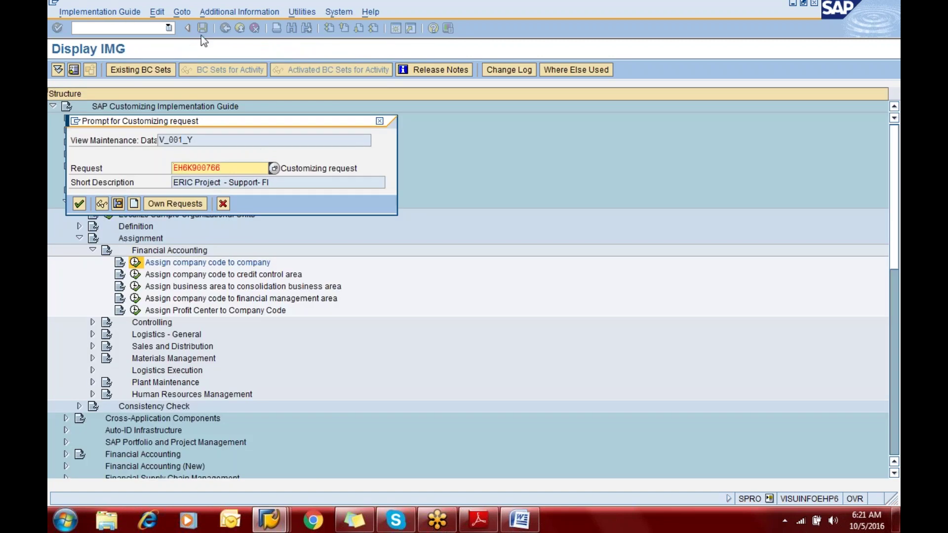
pyautogui.press('Return')
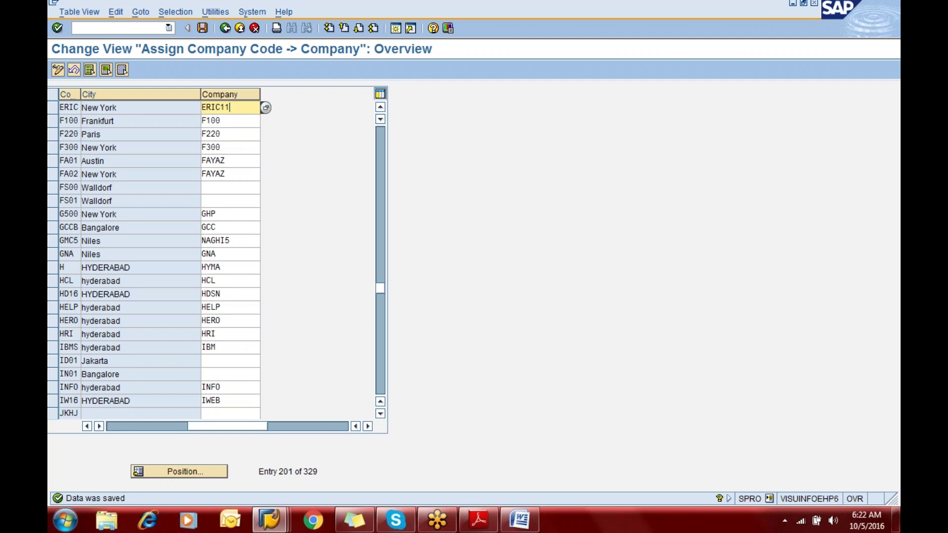
# Abandon a half-typed /nsp command and switch to the Word notes document
pyautogui.click(122, 28)
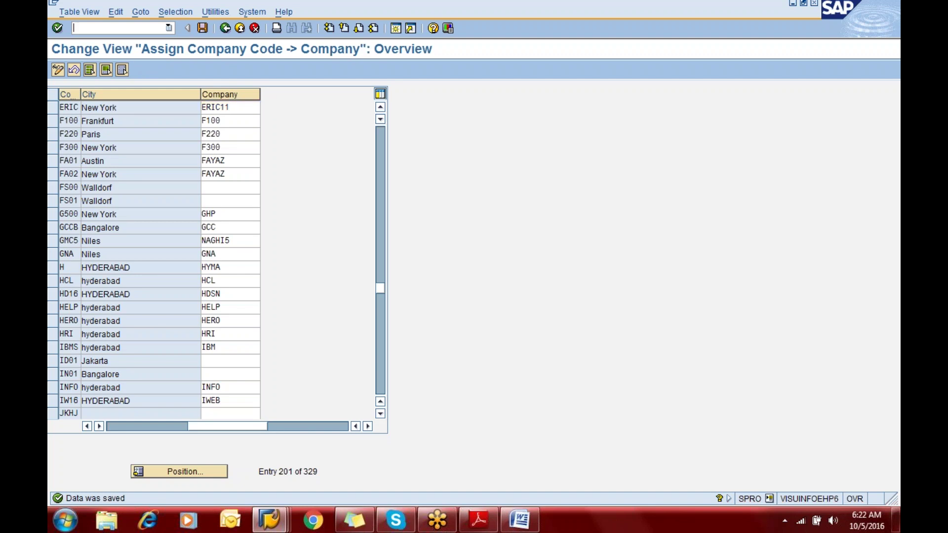
pyautogui.write('/nsp')
pyautogui.press('BackSpace')
pyautogui.press('BackSpace')
pyautogui.press('BackSpace')
pyautogui.hotkey('alt', 'Tab')
pyautogui.hotkey('alt', 'Tab')
pyautogui.hotkey('alt', 'Tab')
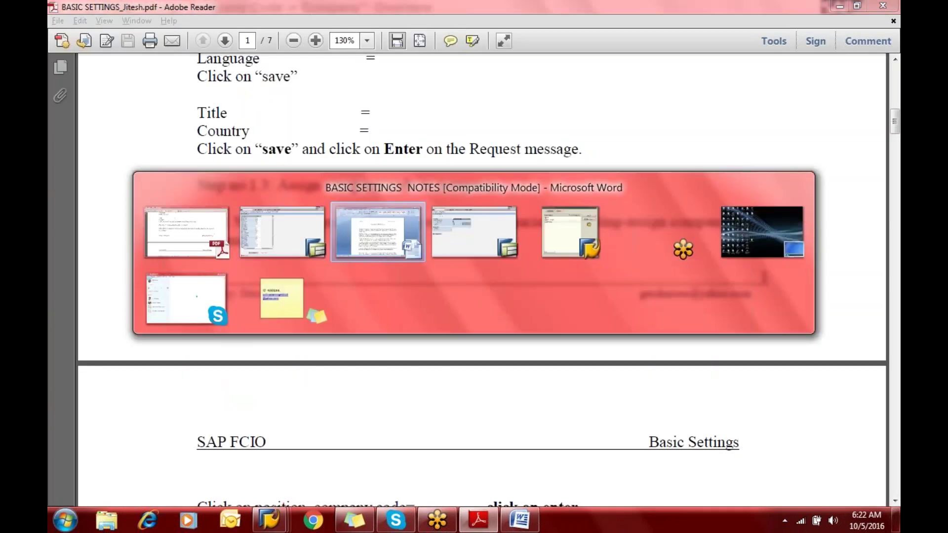
pyautogui.hotkey('alt', 'Tab')
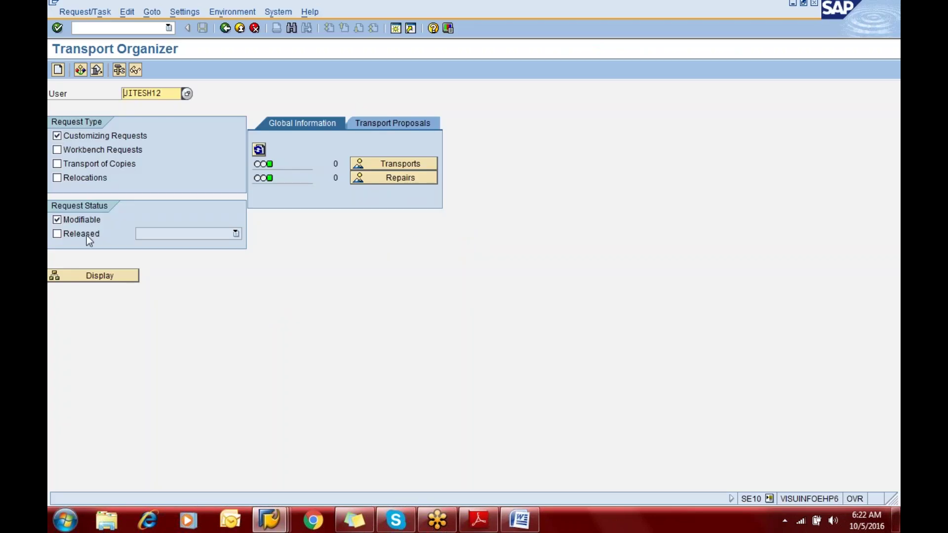
# In the ERIC Project request, expand the company code activity down to T001 entry 800ERIC
pyautogui.click(92, 274)
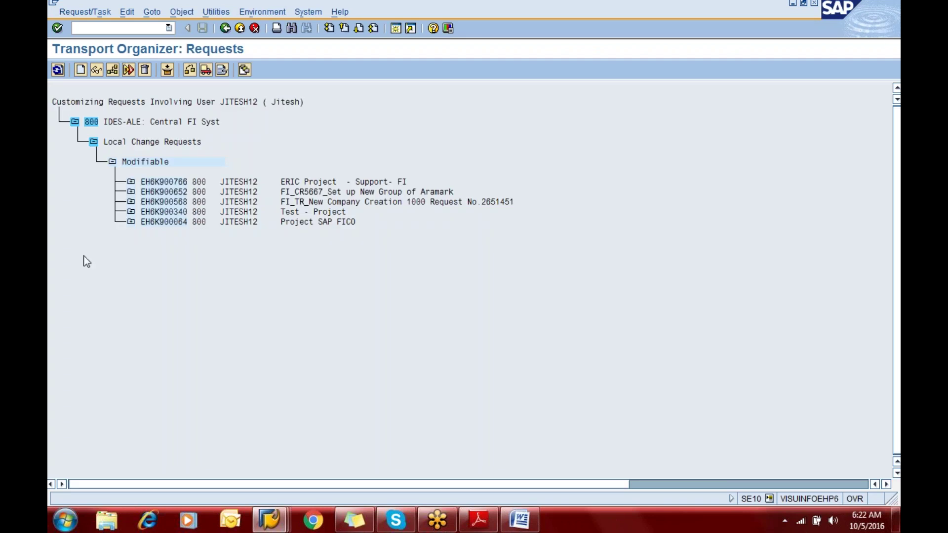
pyautogui.click(131, 182)
pyautogui.click(149, 202)
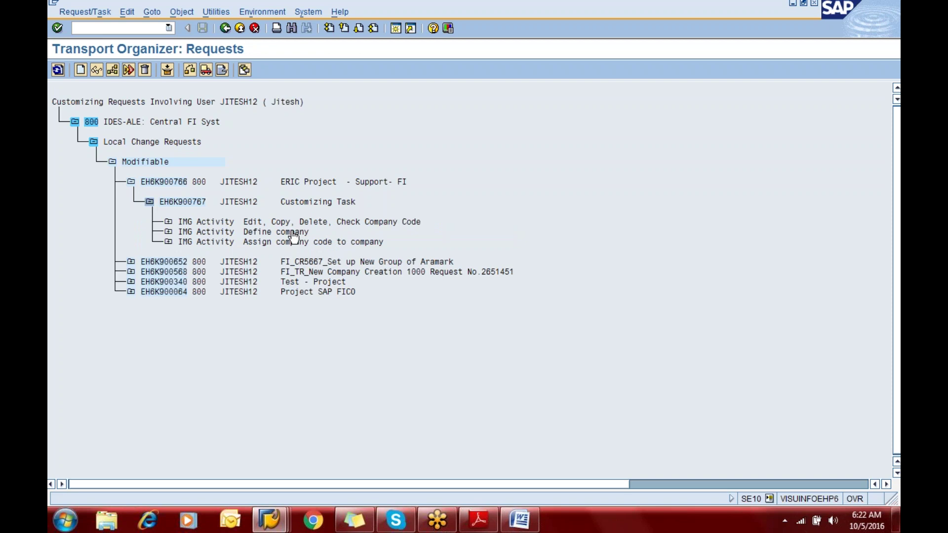
pyautogui.click(168, 222)
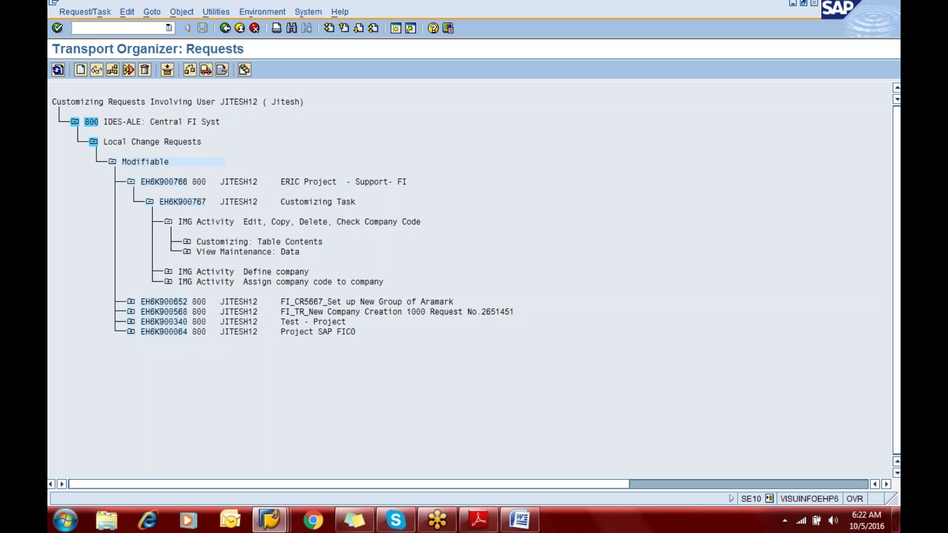
pyautogui.click(186, 252)
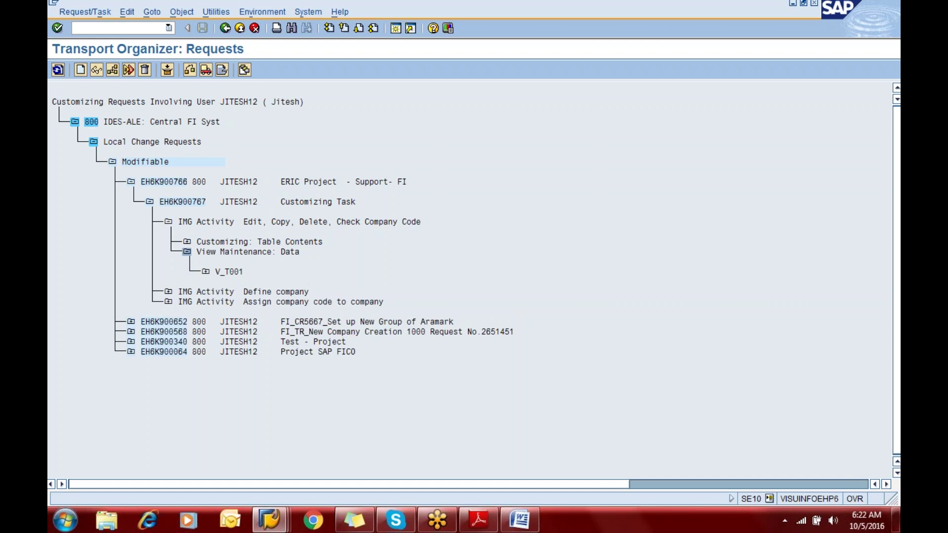
pyautogui.click(206, 272)
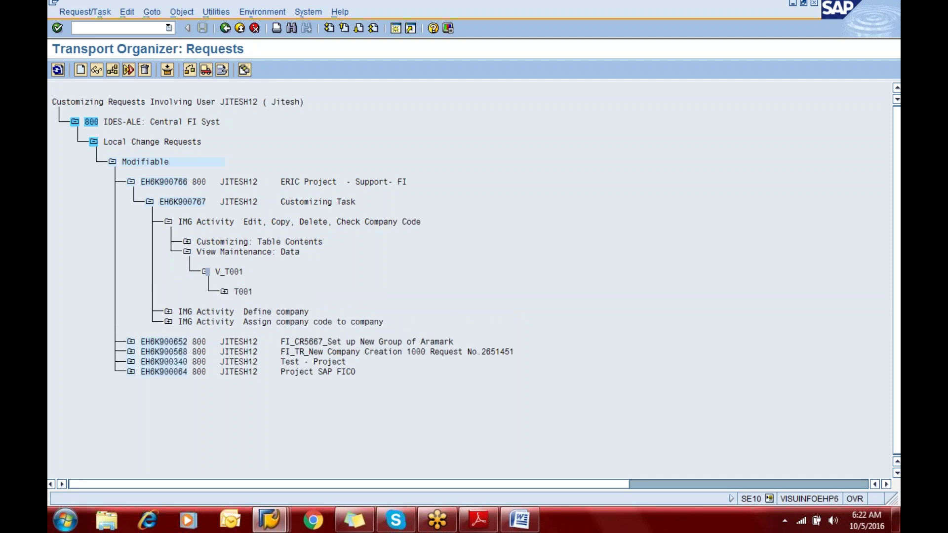
pyautogui.click(223, 292)
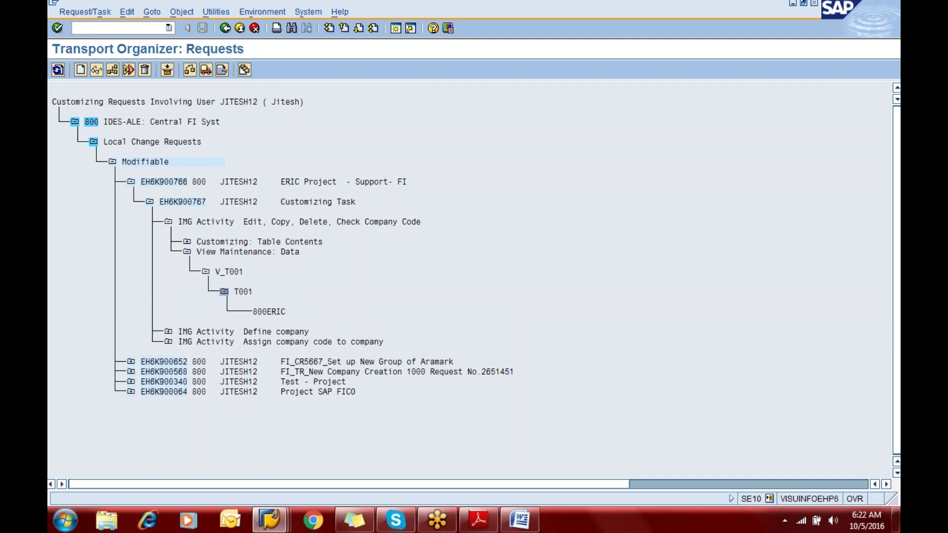
pyautogui.click(275, 314)
# Expand the Assign company code to company activity through V_001_Y and T001 to 800ERIC
pyautogui.click(168, 222)
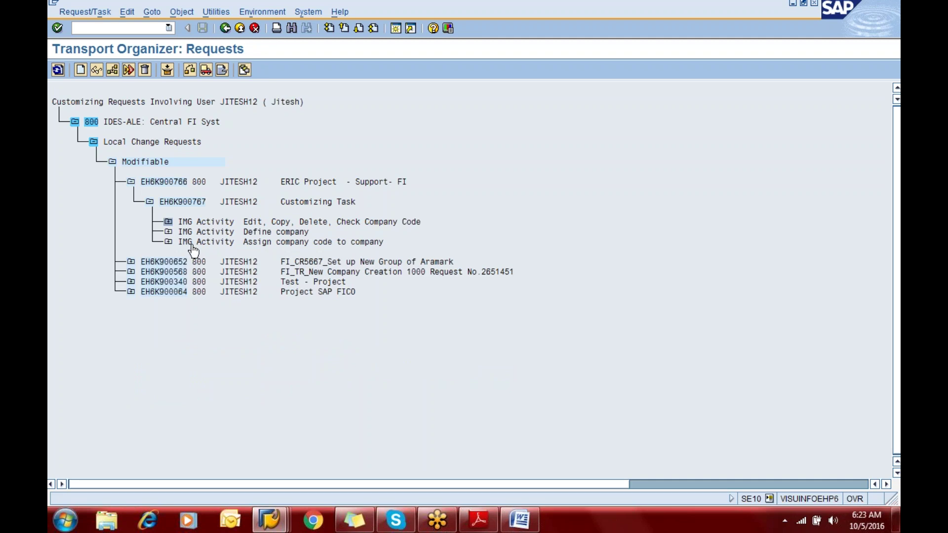
pyautogui.click(169, 242)
pyautogui.click(187, 262)
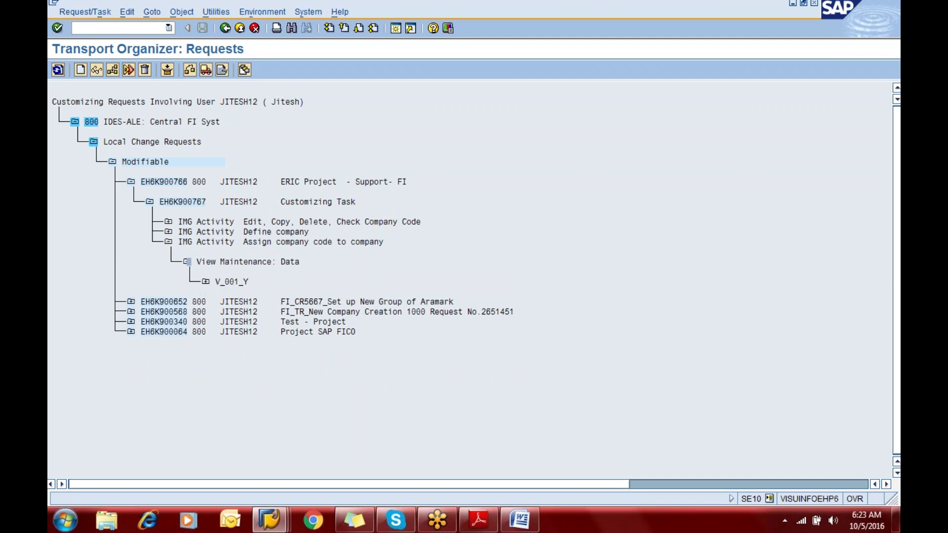
pyautogui.click(205, 282)
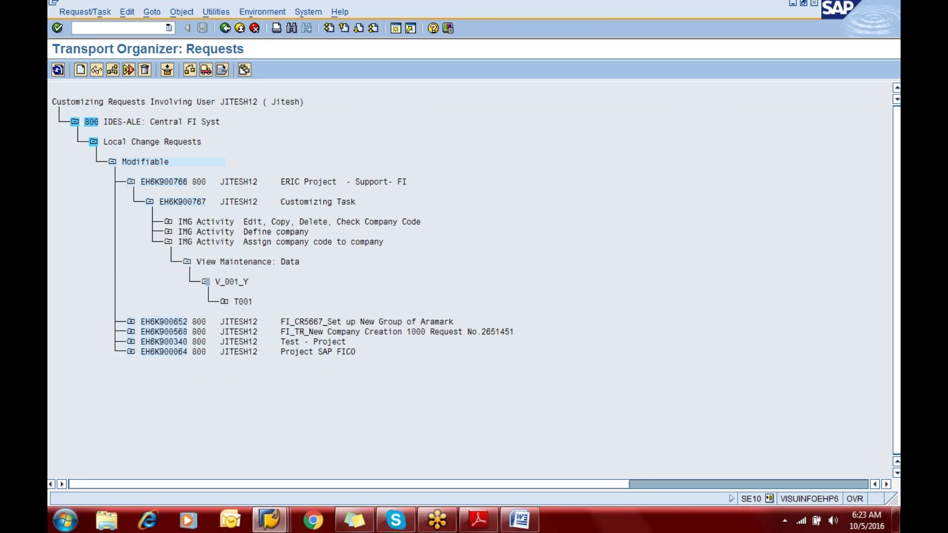
pyautogui.click(224, 302)
pyautogui.click(269, 323)
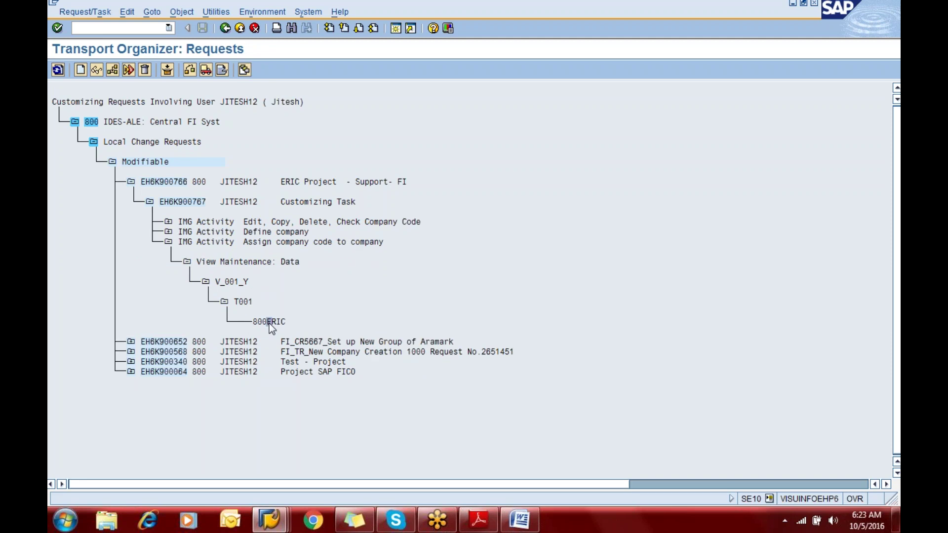
# Collapse the request tree and go back to the Transport Organizer start screen
pyautogui.click(168, 242)
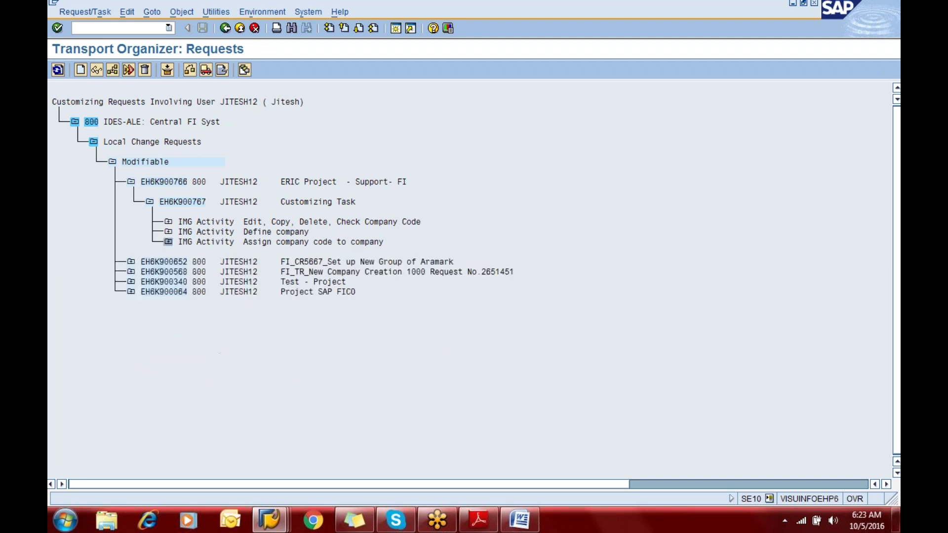
pyautogui.click(149, 202)
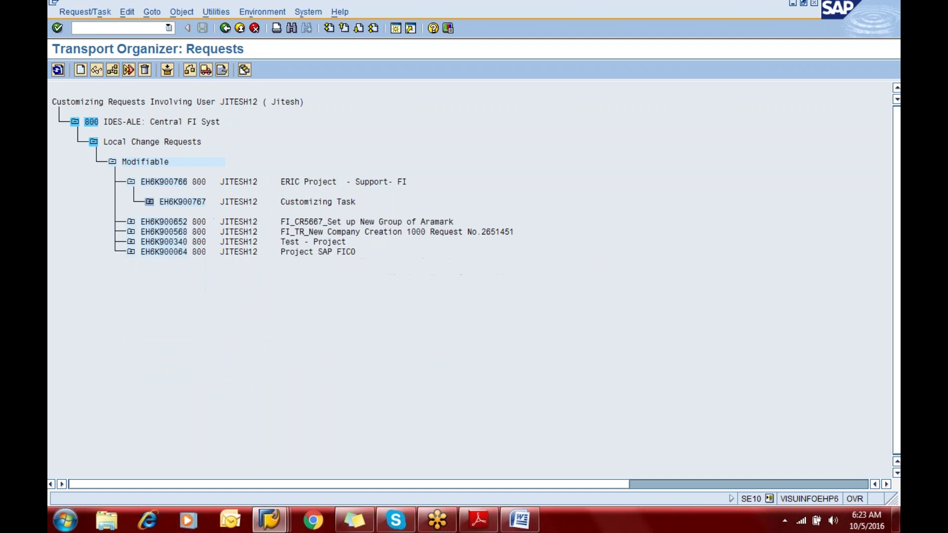
pyautogui.click(131, 183)
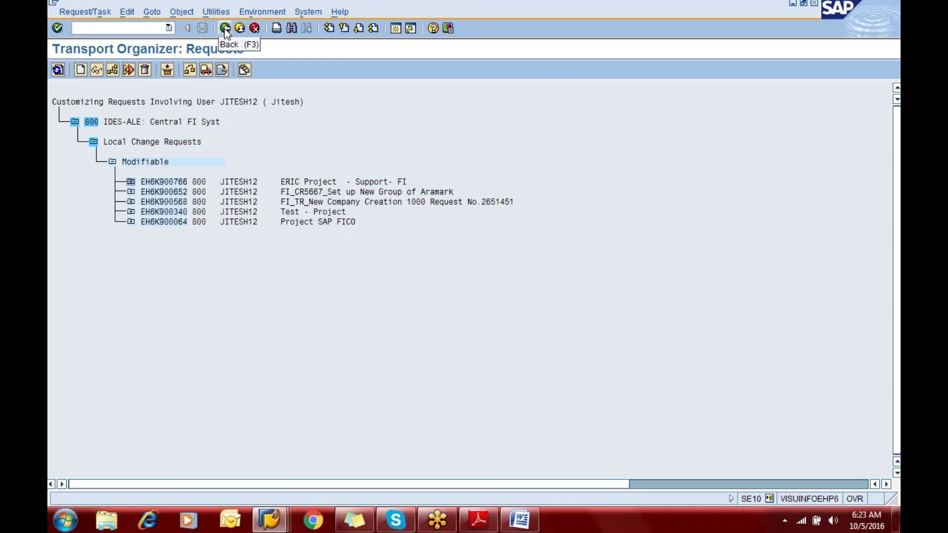
pyautogui.click(225, 29)
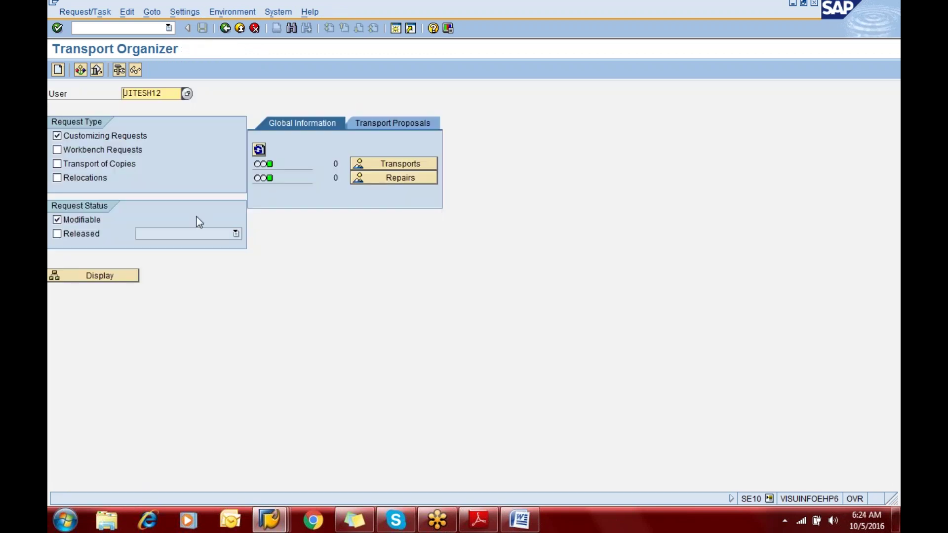
# Glance at the Word basic settings notes, then return to the ERIC-to-ERIC11 assignment table
pyautogui.hotkey('alt', 'Tab')
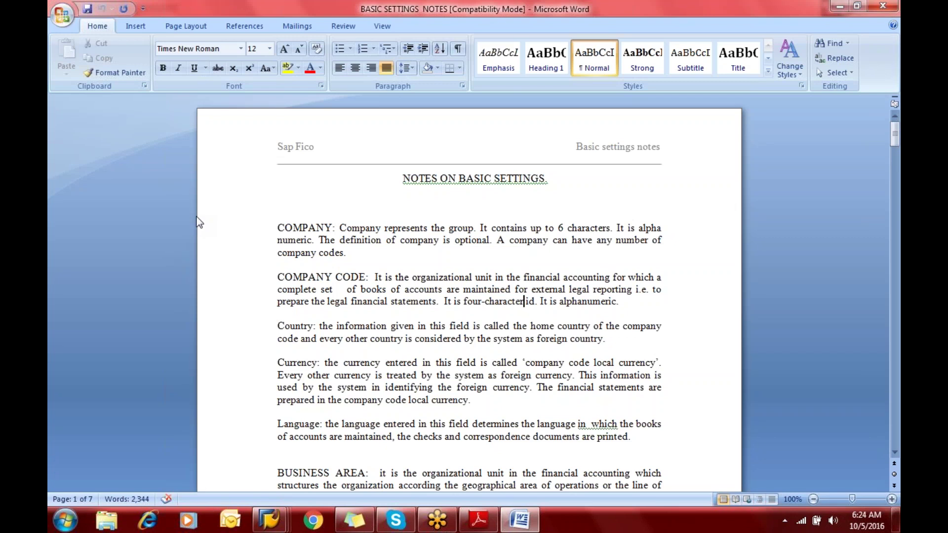
pyautogui.hotkey('alt', 'Tab')
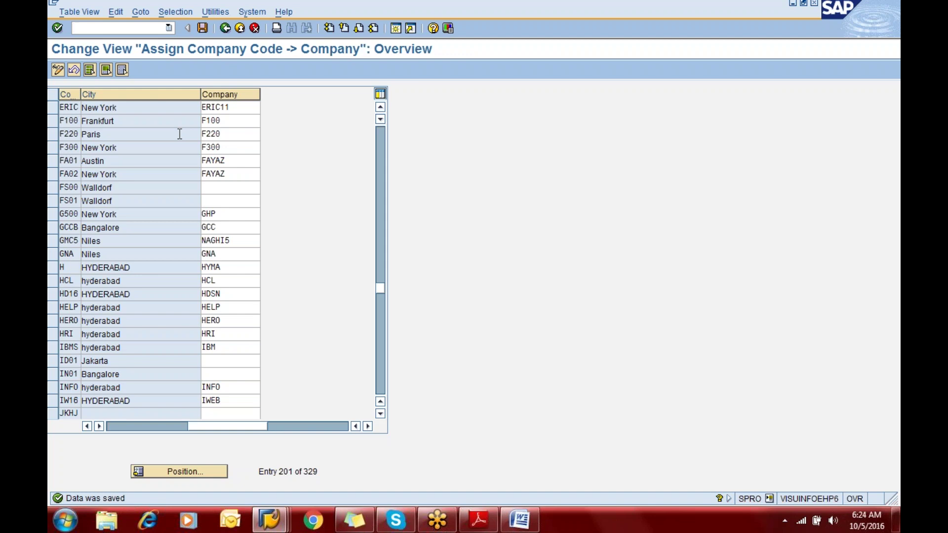
# Go back to SAP Easy Access with /n and run transaction OBY6
pyautogui.write('/n')
pyautogui.press('Return')
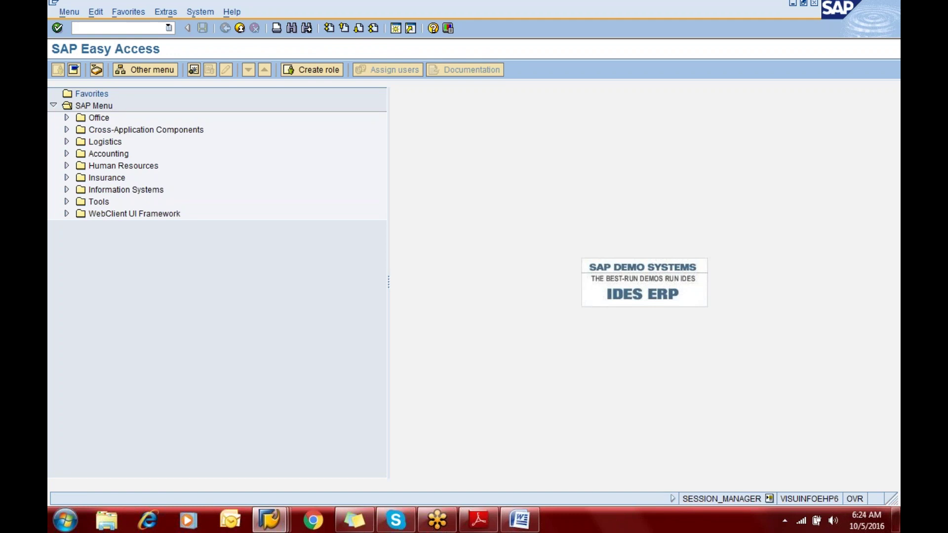
pyautogui.write('oby6')
pyautogui.press('Return')
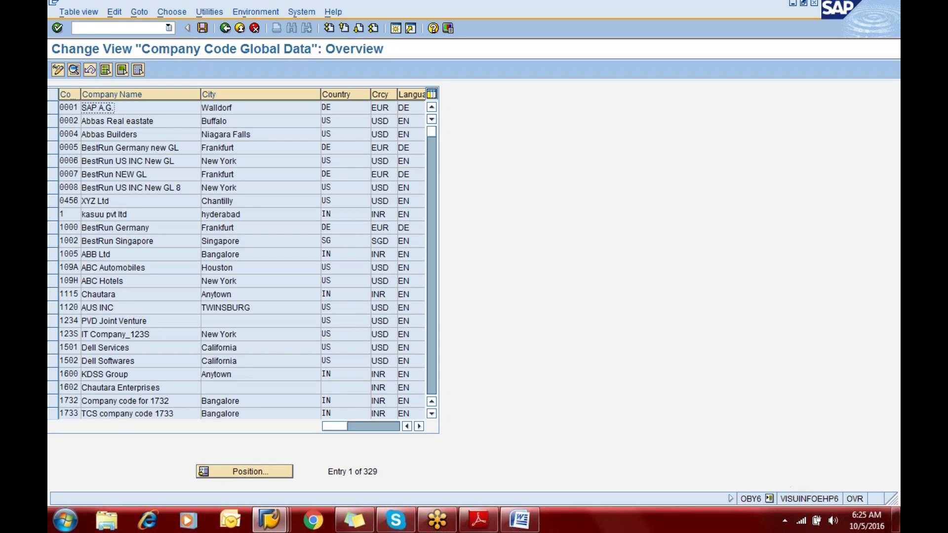
# Jump to company code ERIC and confirm its details show company ERIC11
pyautogui.hotkey('ctrl', 's')
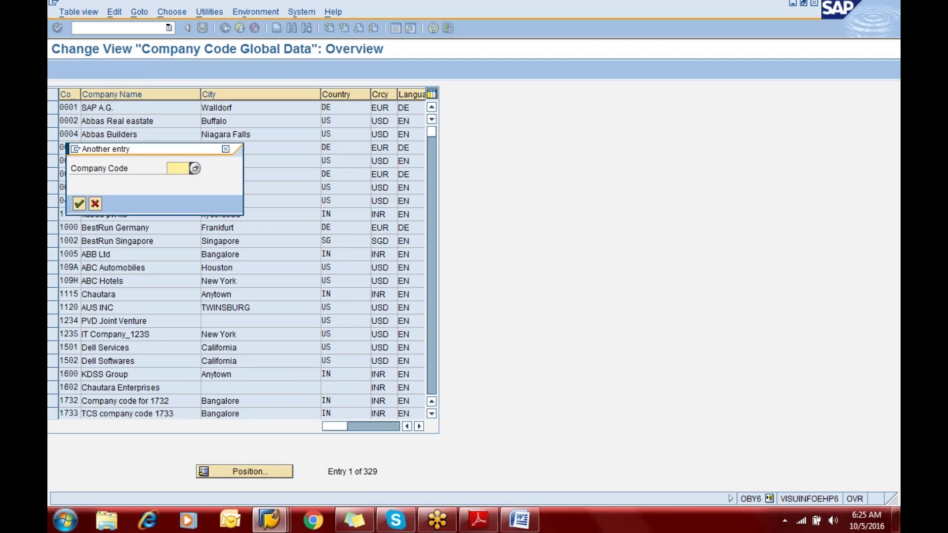
pyautogui.write('eric')
pyautogui.press('Return')
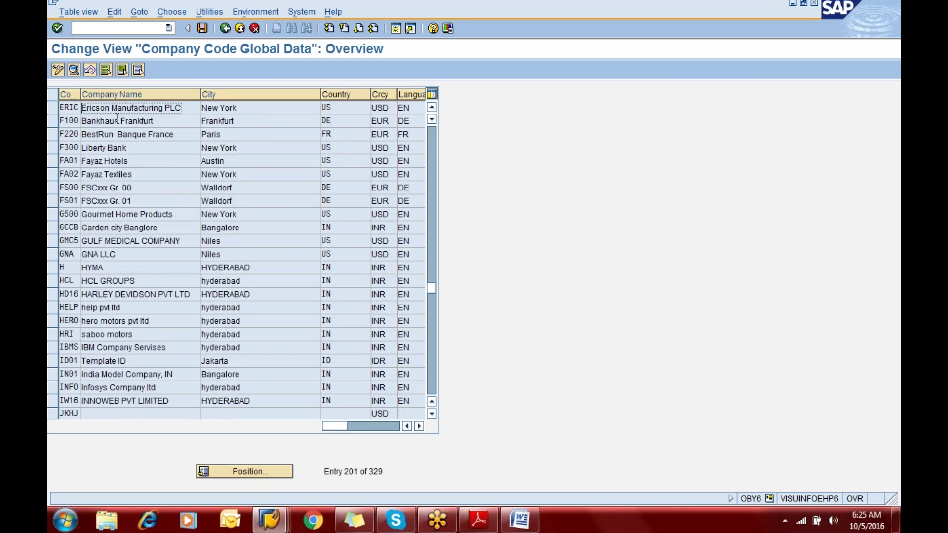
pyautogui.click(73, 68)
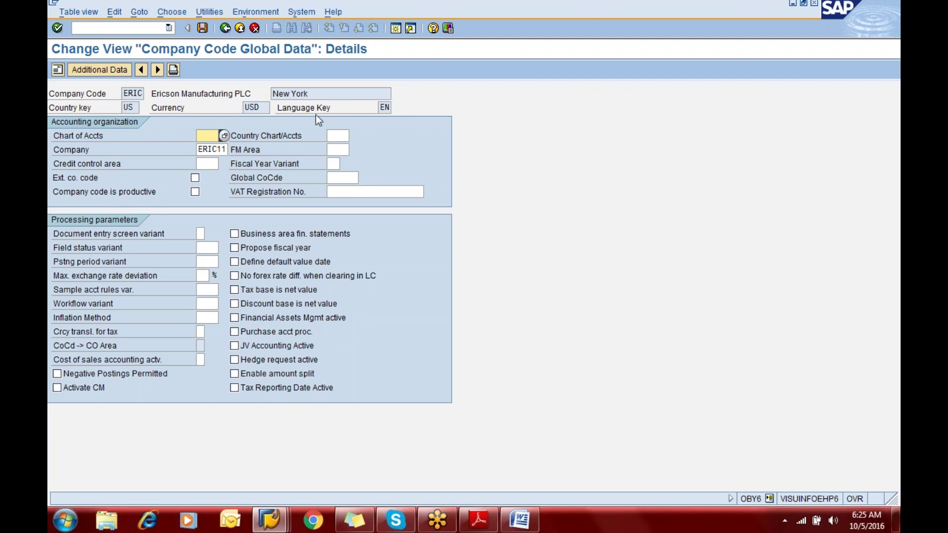
pyautogui.click(224, 149)
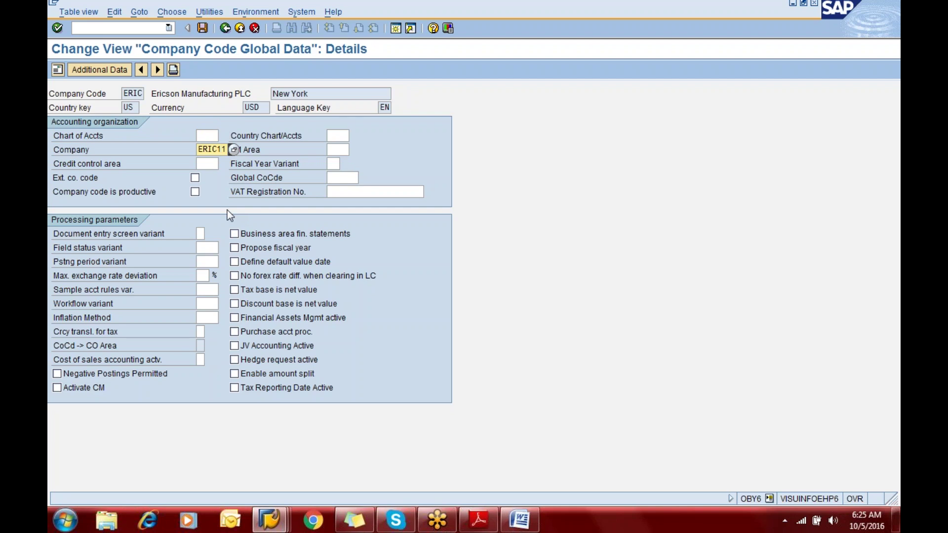
pyautogui.click(204, 135)
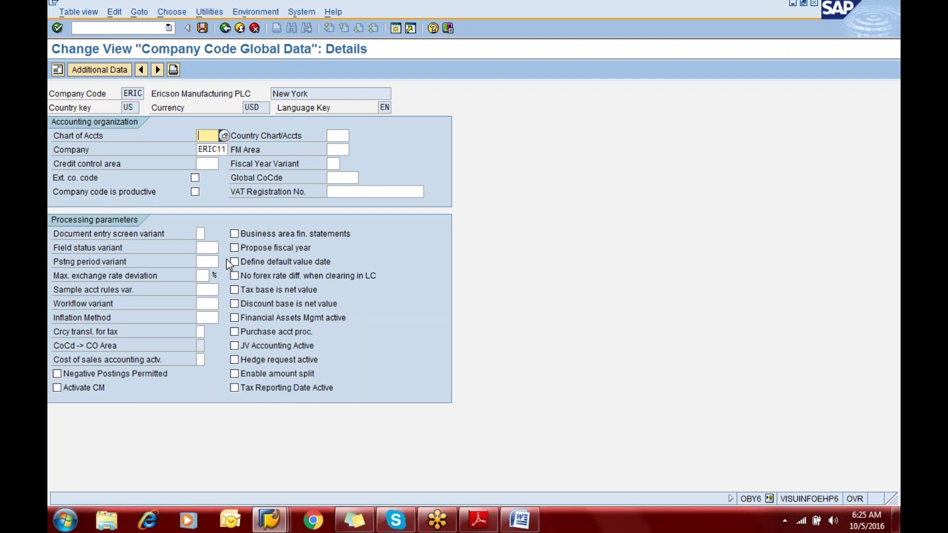
# Leave the ERIC details without saving and bring the basic settings notes to the front
pyautogui.click(225, 28)
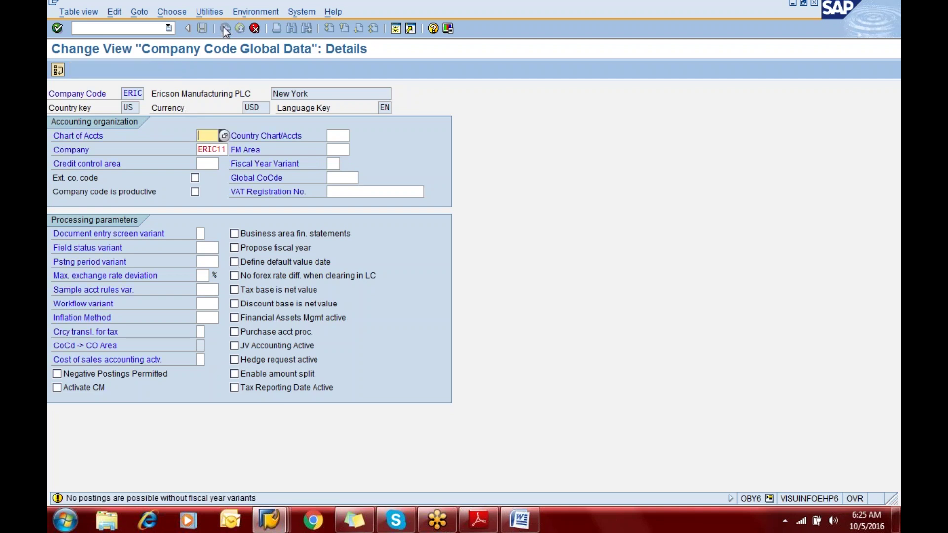
pyautogui.click(258, 29)
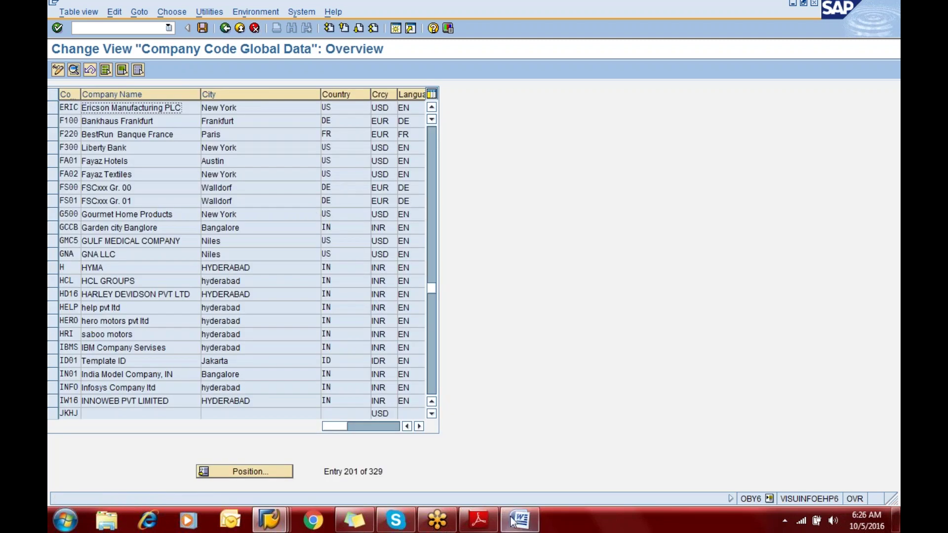
pyautogui.moveTo(514, 522)
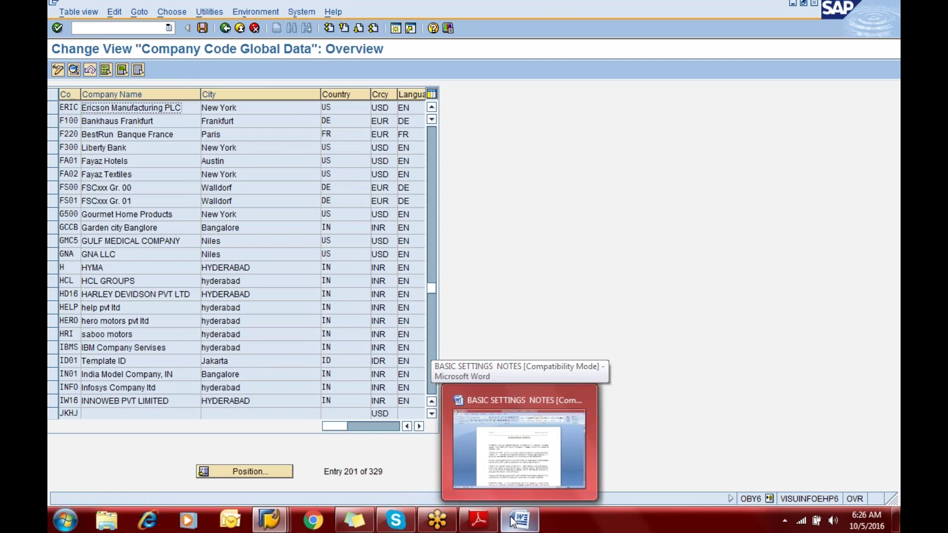
pyautogui.click(508, 466)
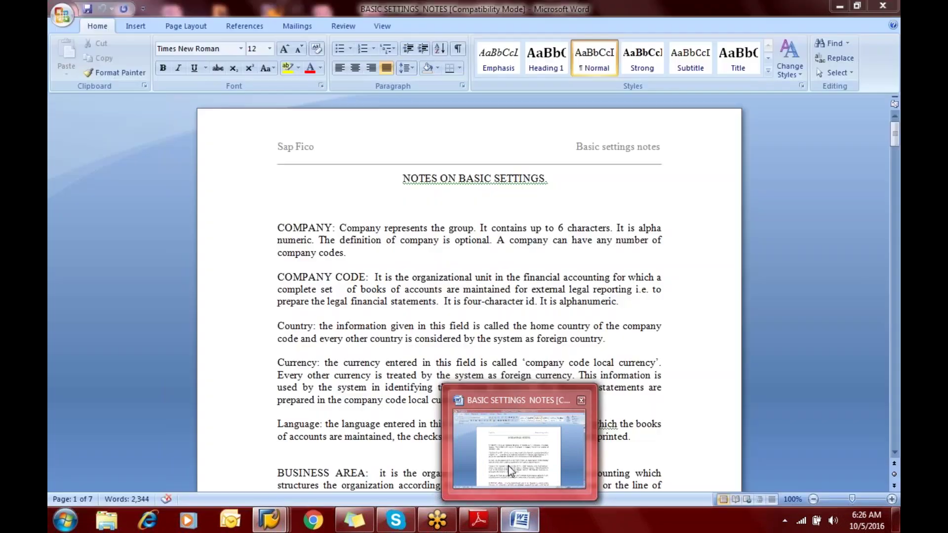
pyautogui.click(487, 516)
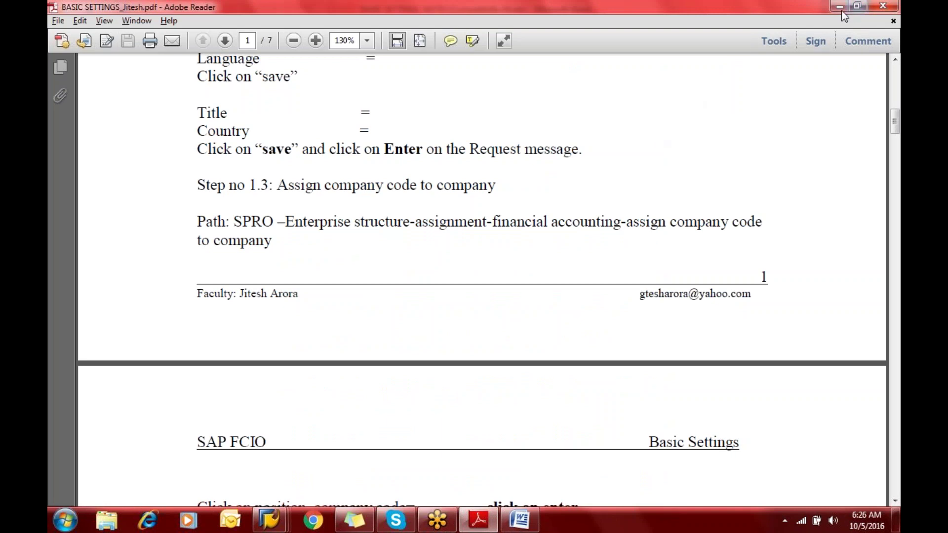